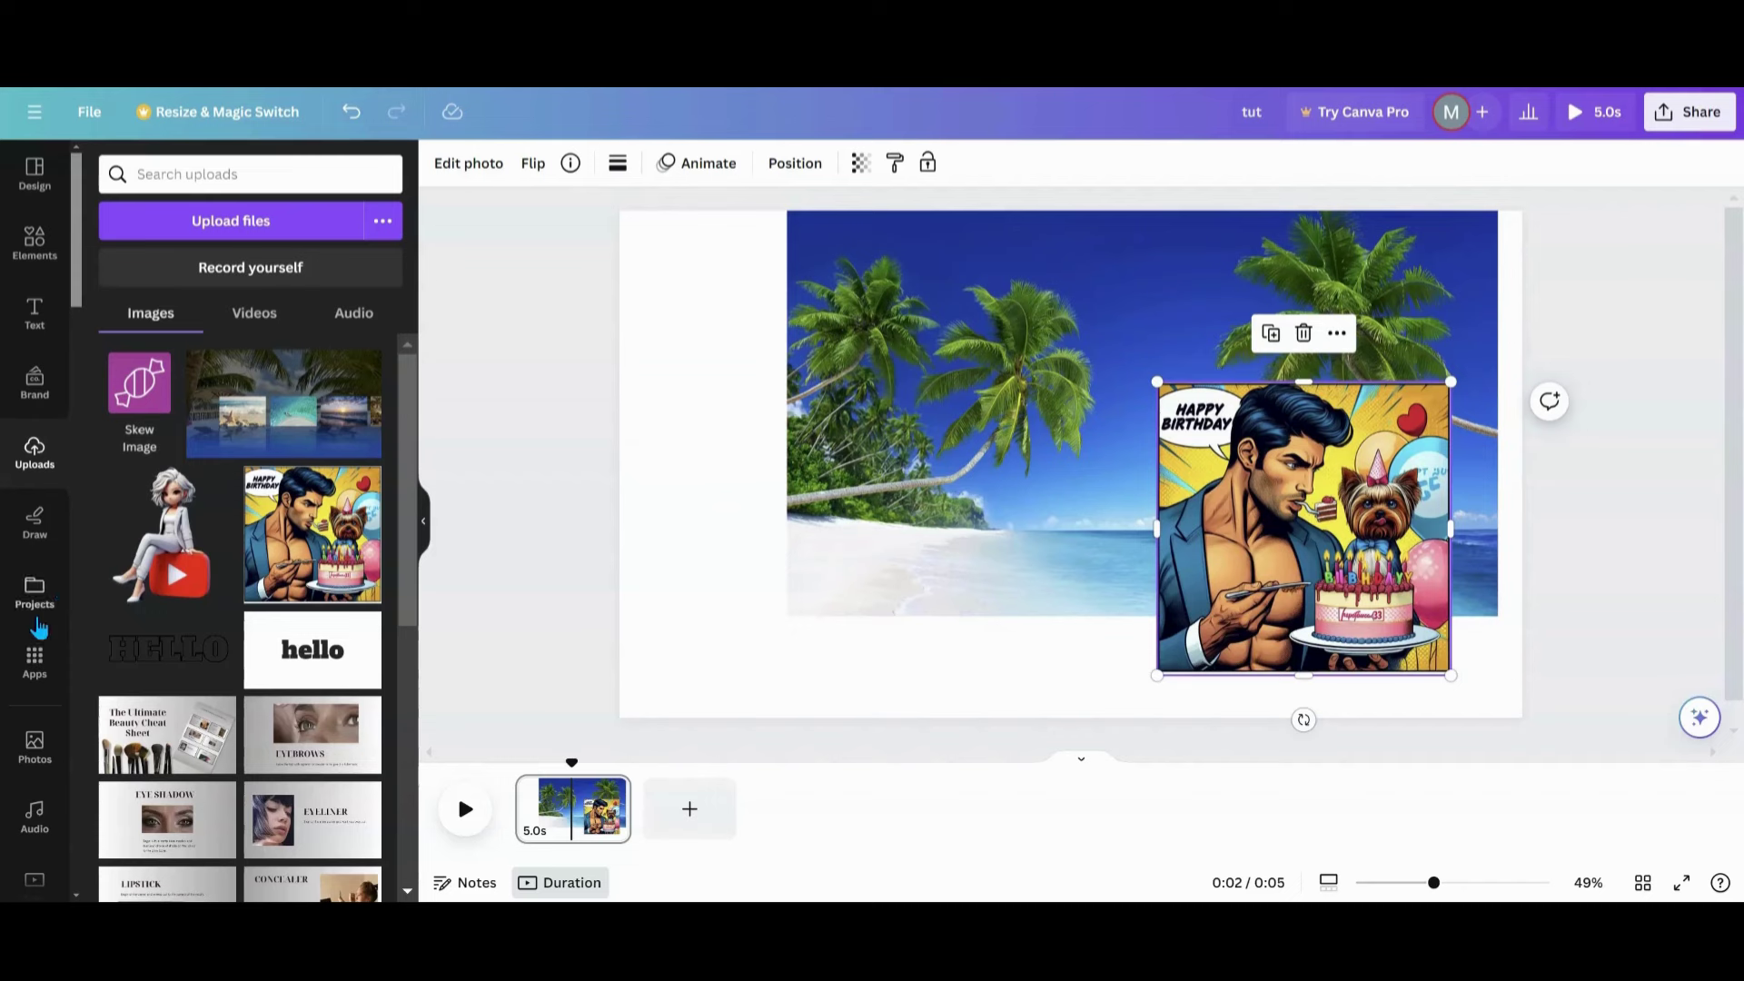
Find the Skew Image app in the apps library and open it for the selected birthday picture
{"action": "left_click", "coordinate": [33, 668]}
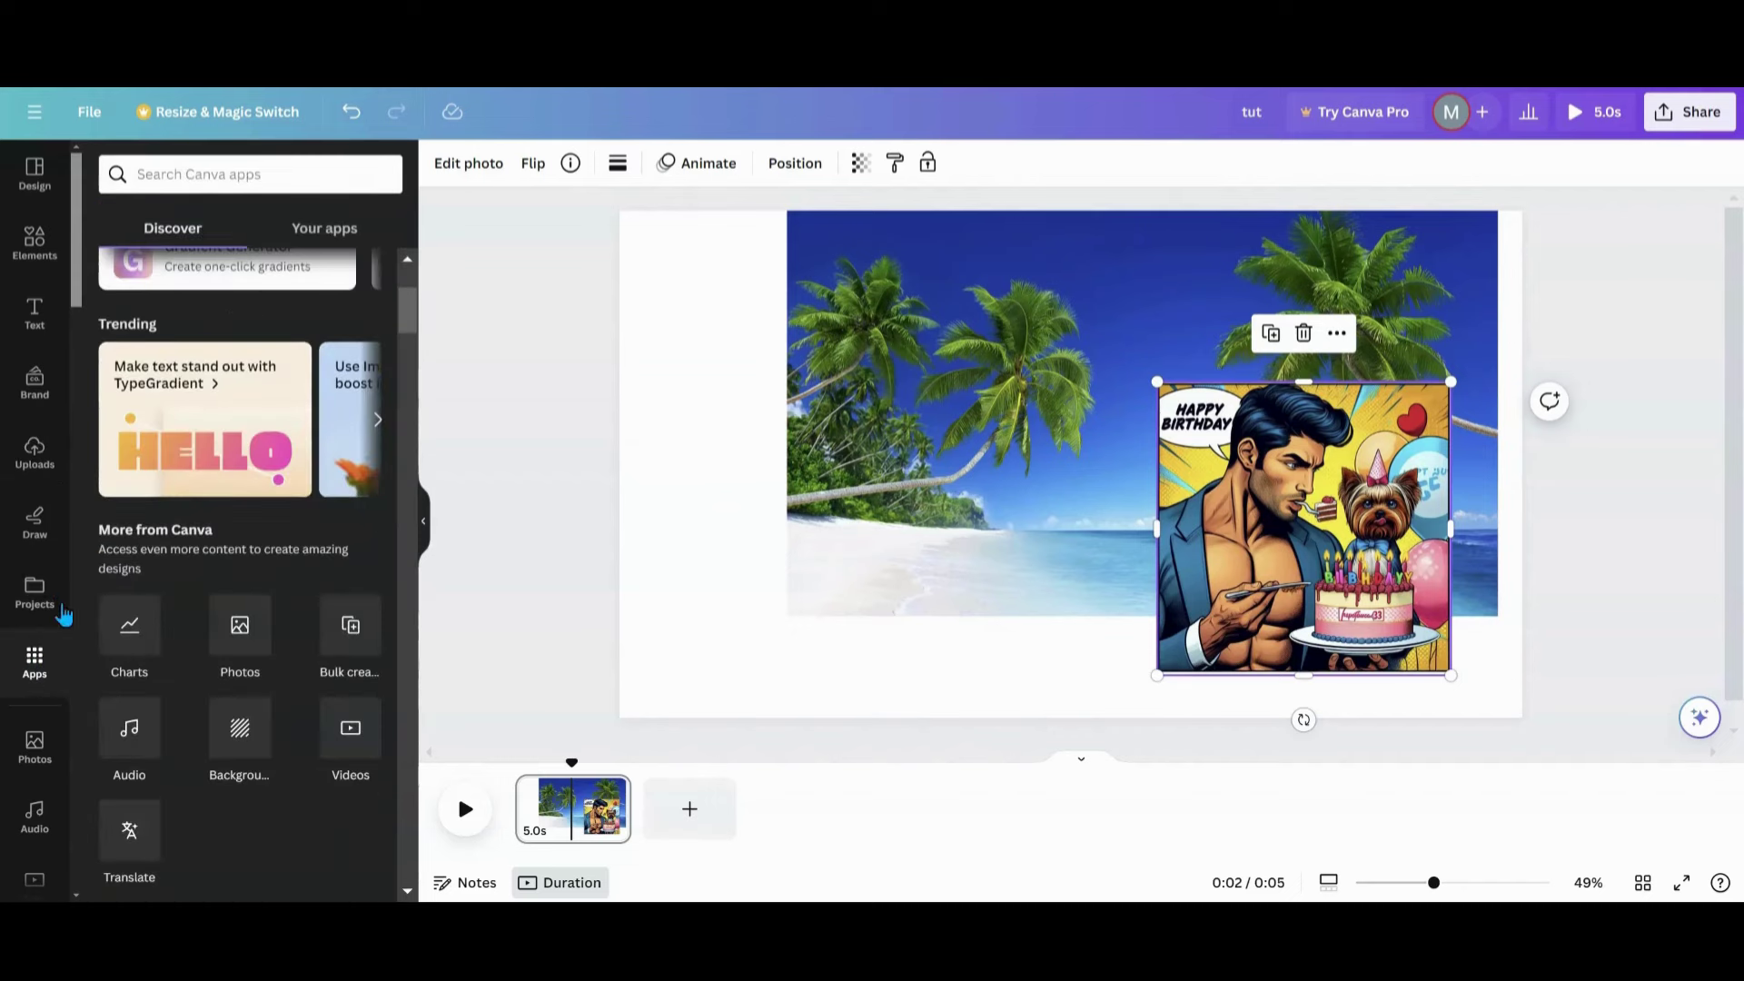
{"action": "scroll", "coordinate": [256, 579], "scroll_direction": "down", "scroll_amount": 10}
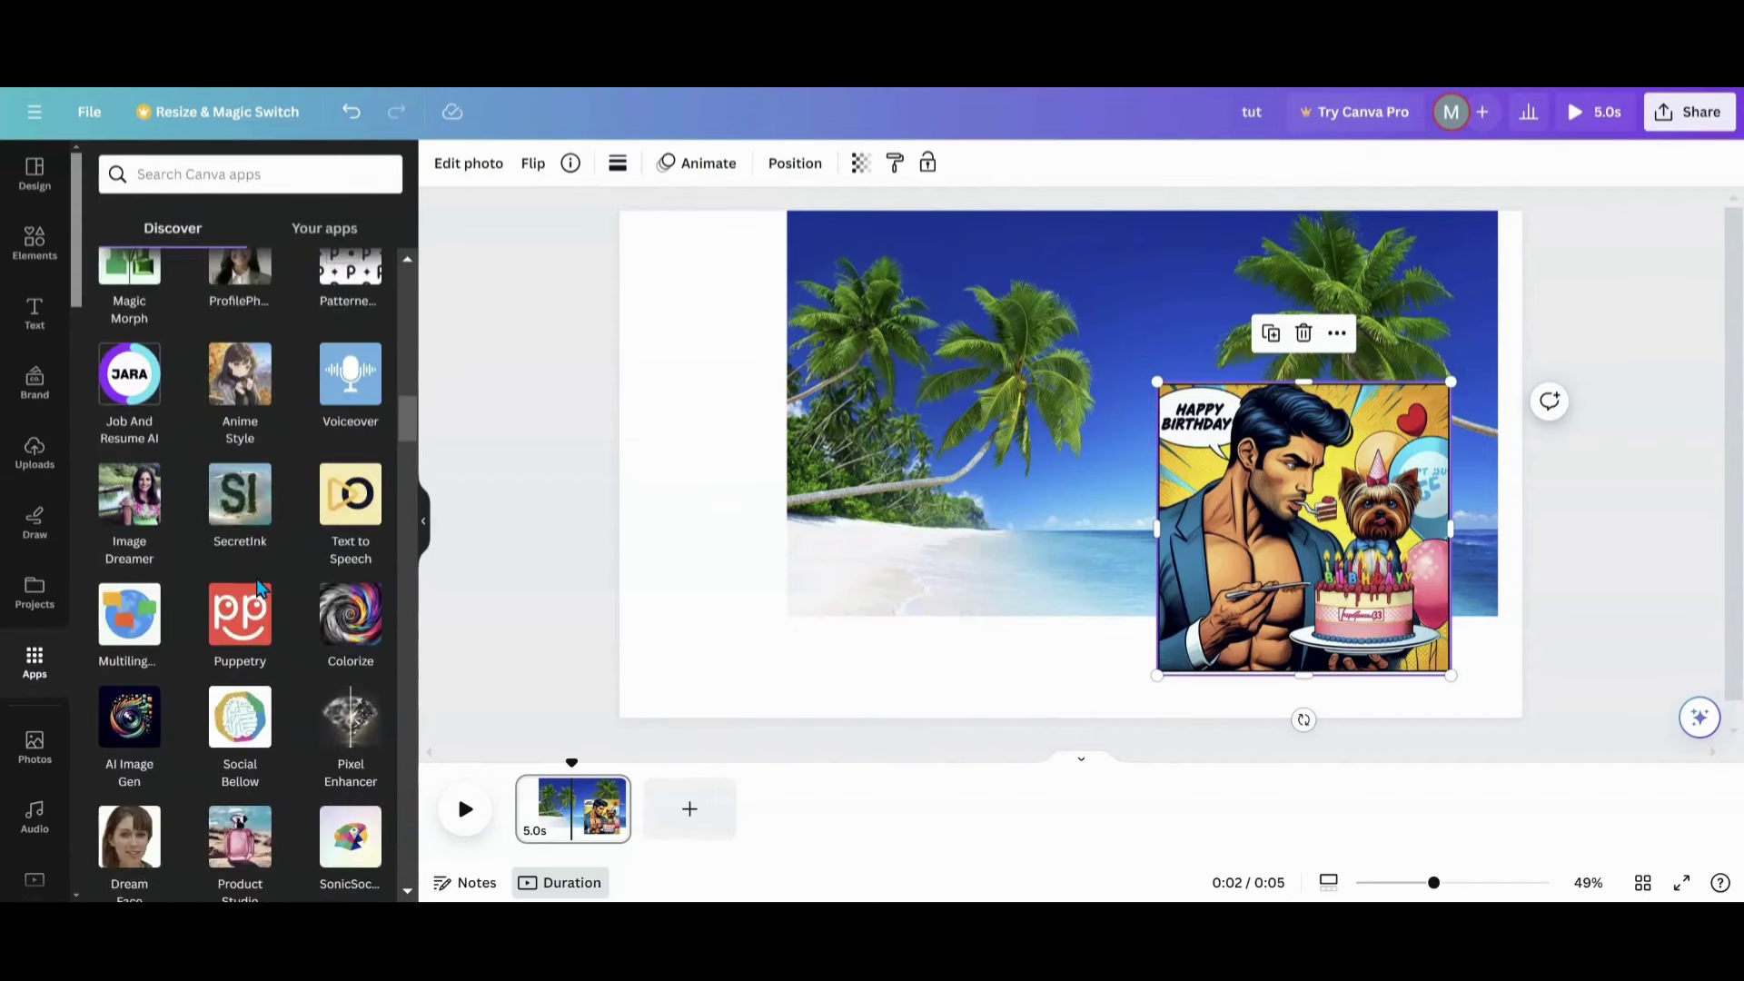
{"action": "scroll", "coordinate": [260, 586], "scroll_direction": "down", "scroll_amount": 10}
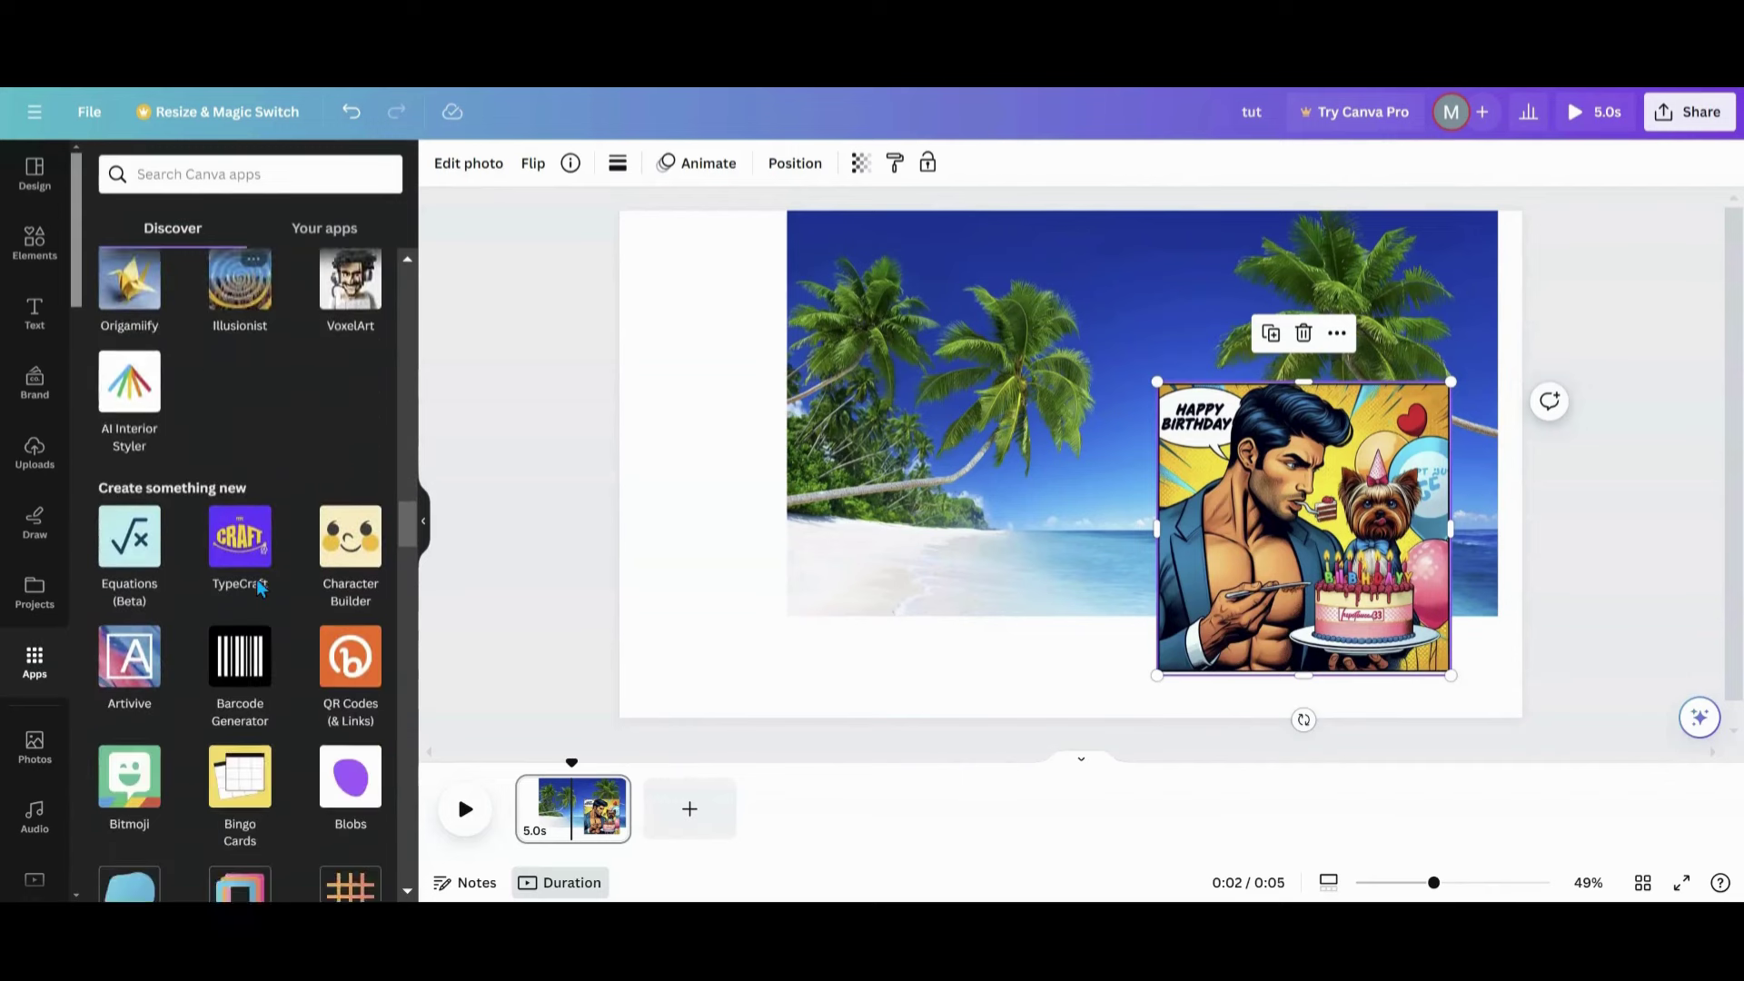
{"action": "scroll", "coordinate": [259, 588], "scroll_direction": "down", "scroll_amount": 10}
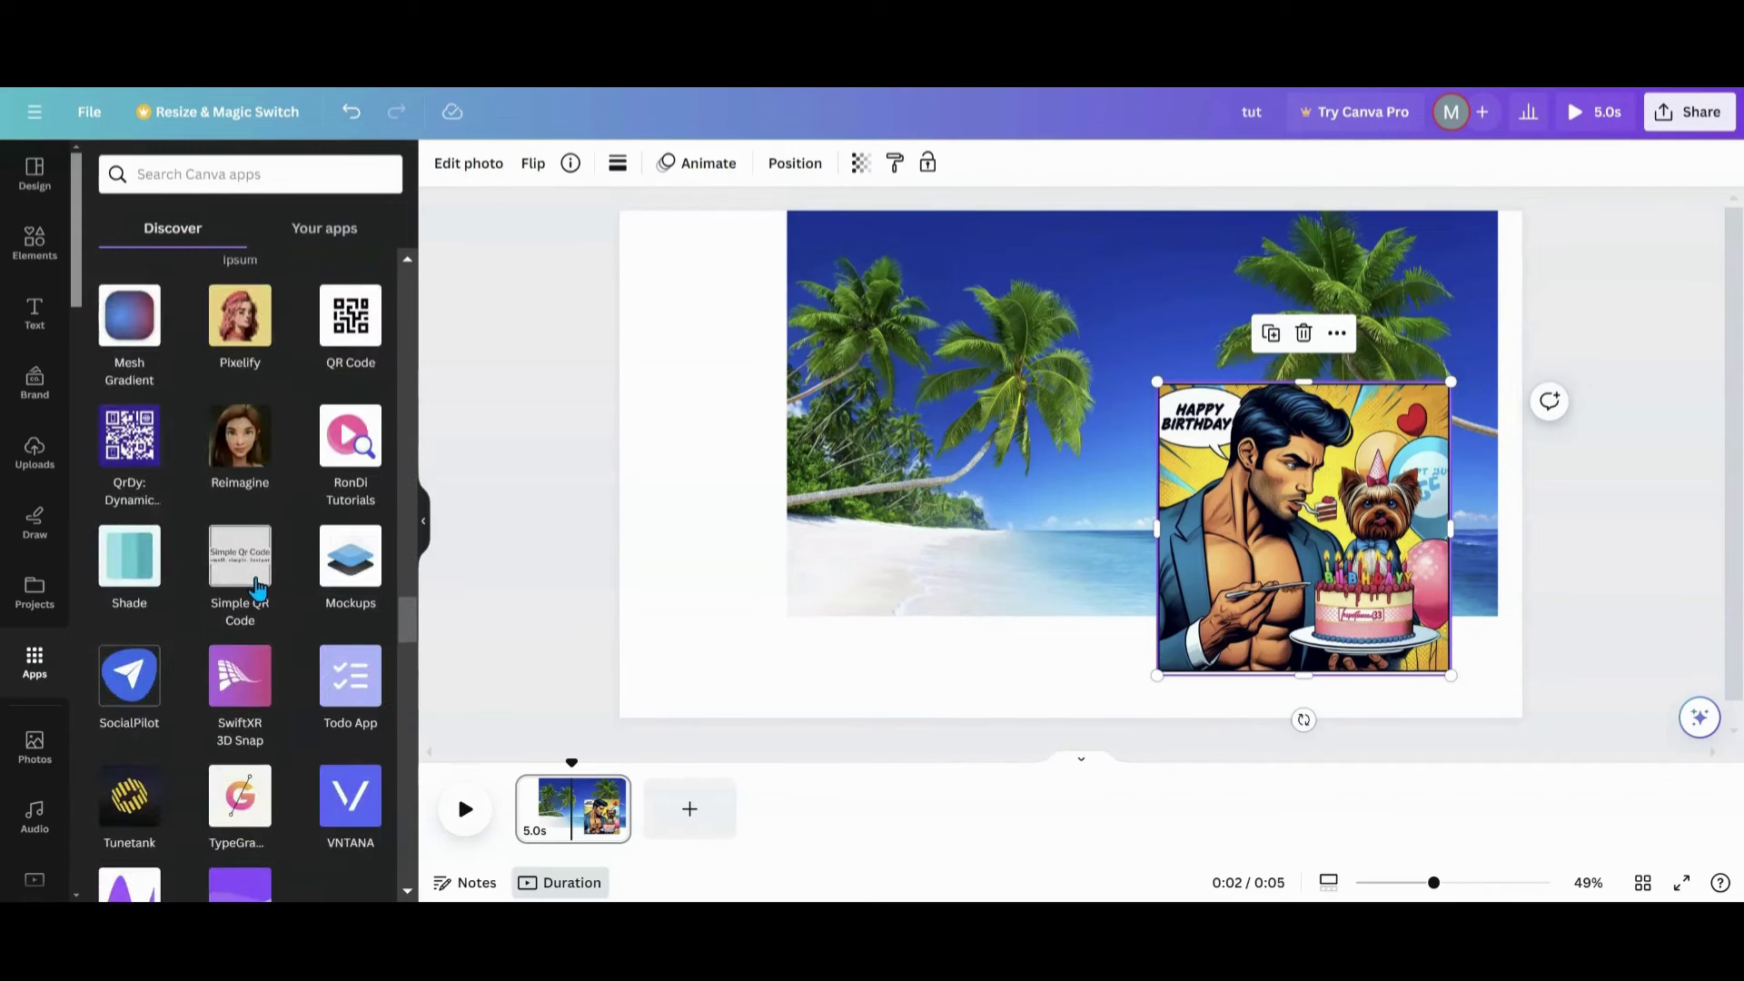
{"action": "scroll", "coordinate": [259, 588], "scroll_direction": "down", "scroll_amount": 10}
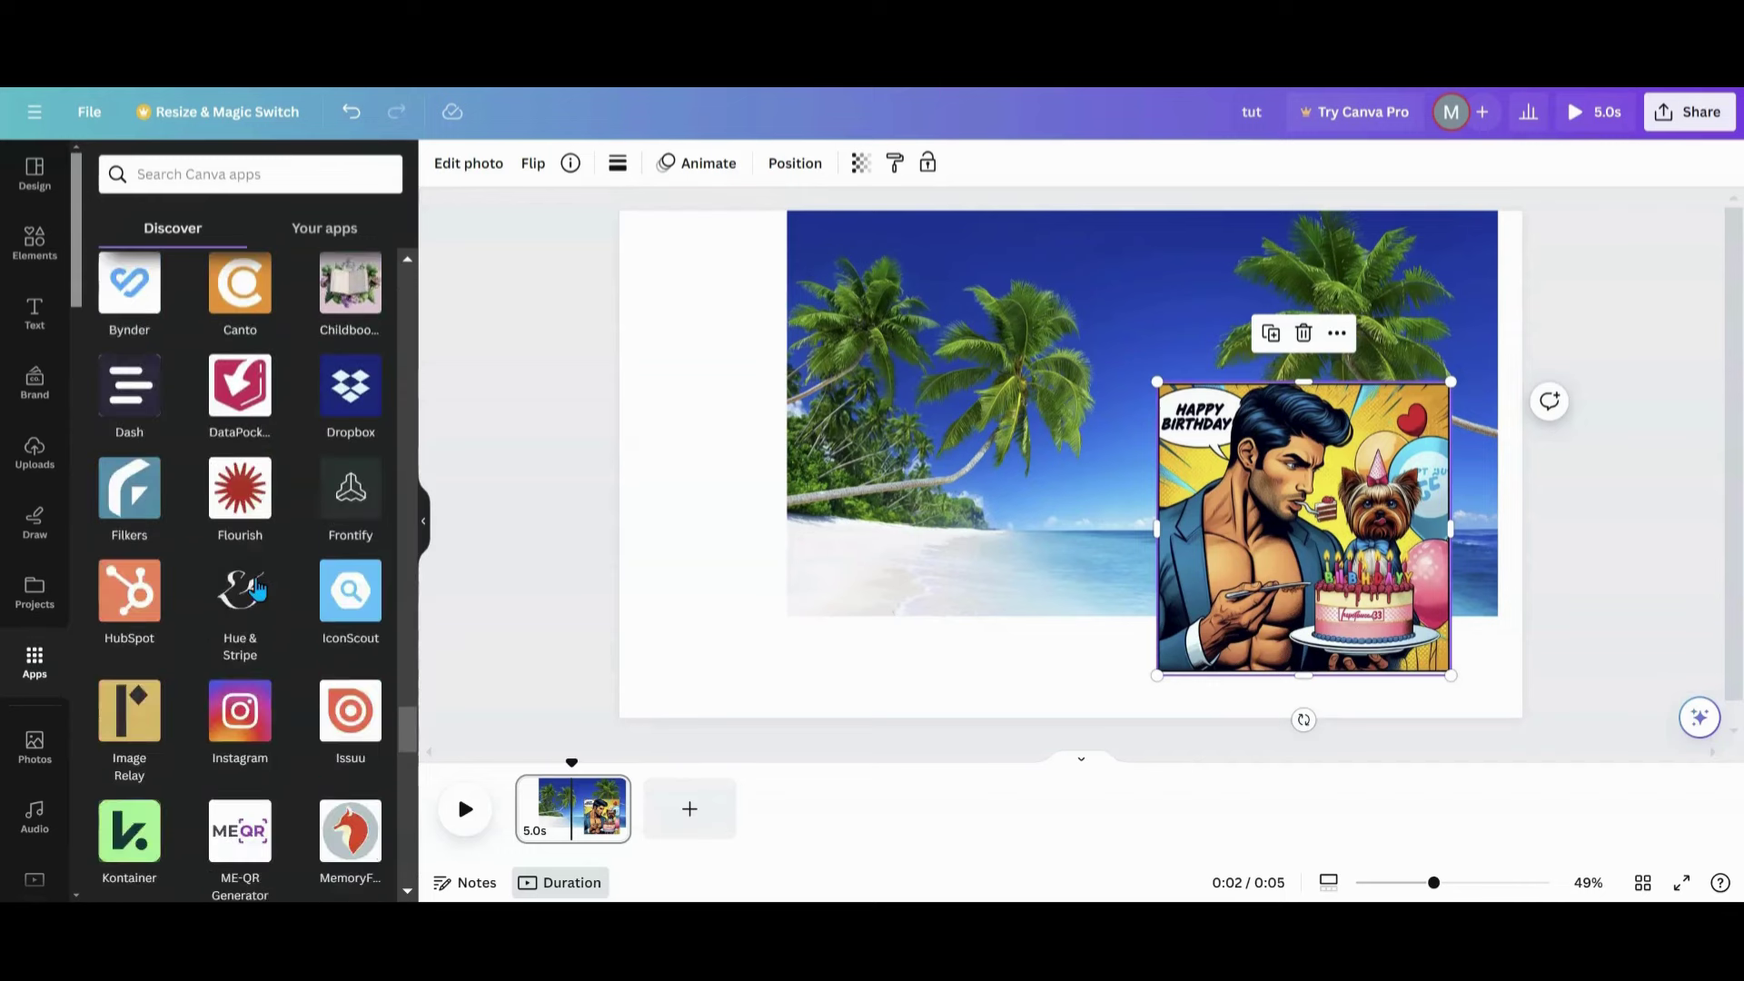
{"action": "scroll", "coordinate": [259, 590], "scroll_direction": "down", "scroll_amount": 10}
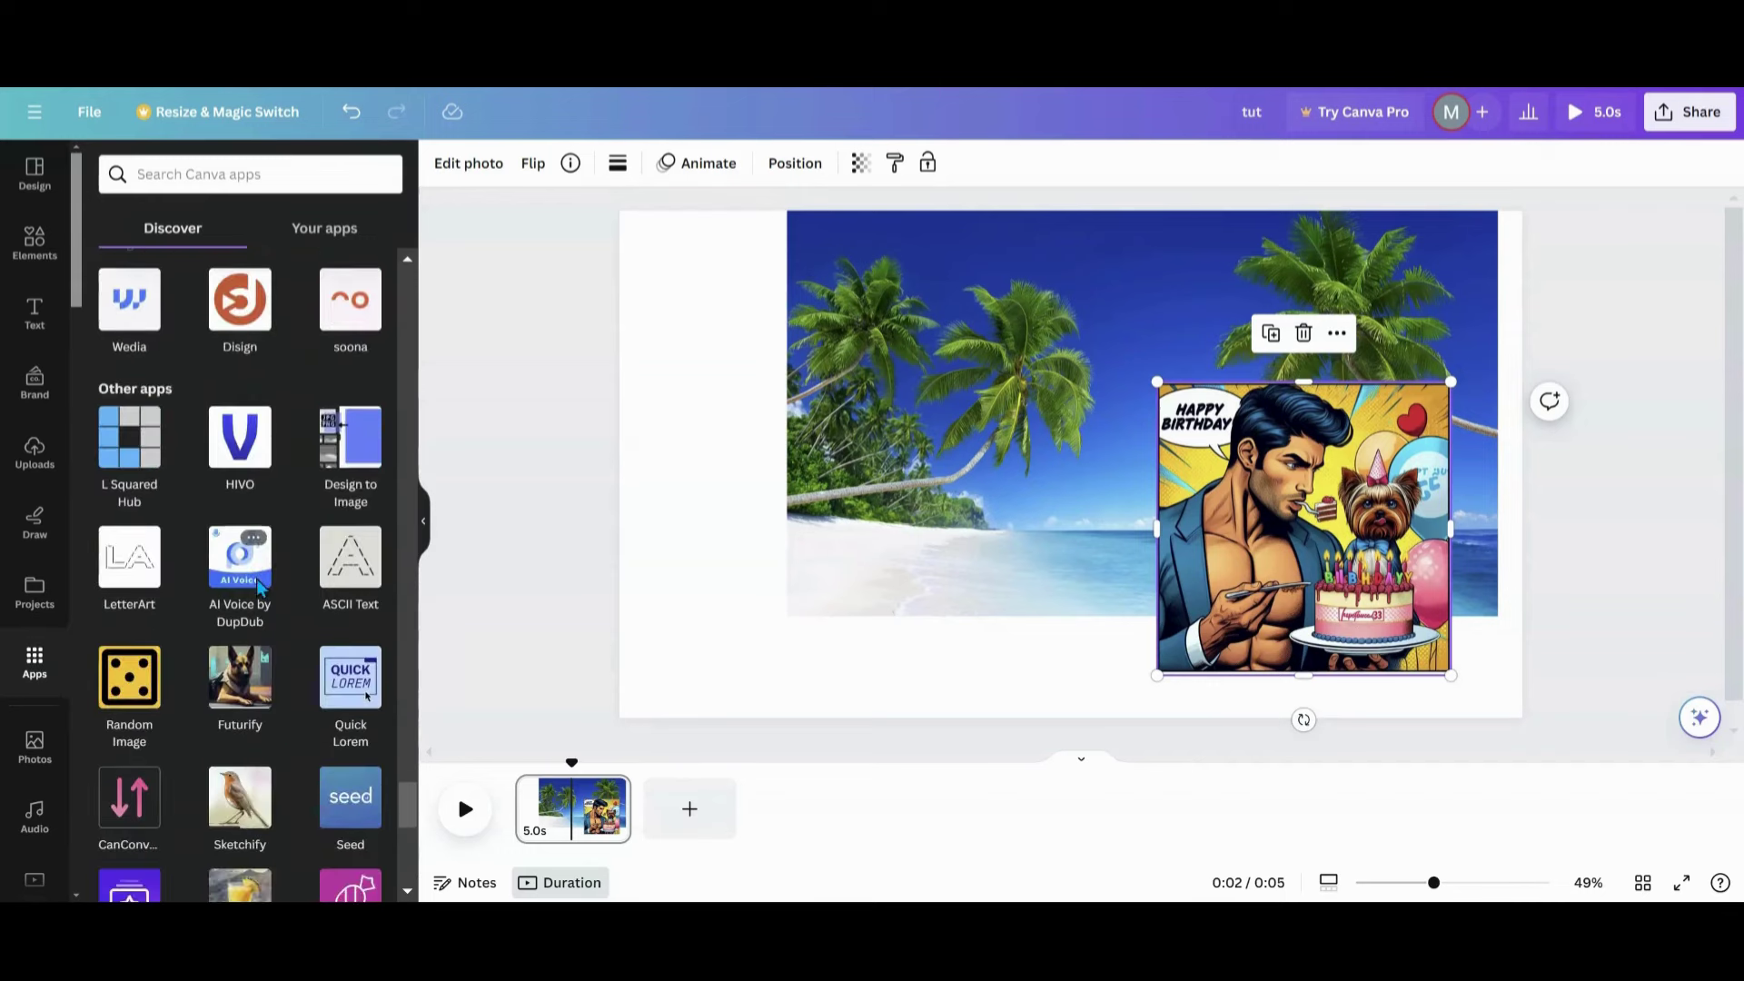
{"action": "scroll", "coordinate": [259, 588], "scroll_direction": "down", "scroll_amount": 4}
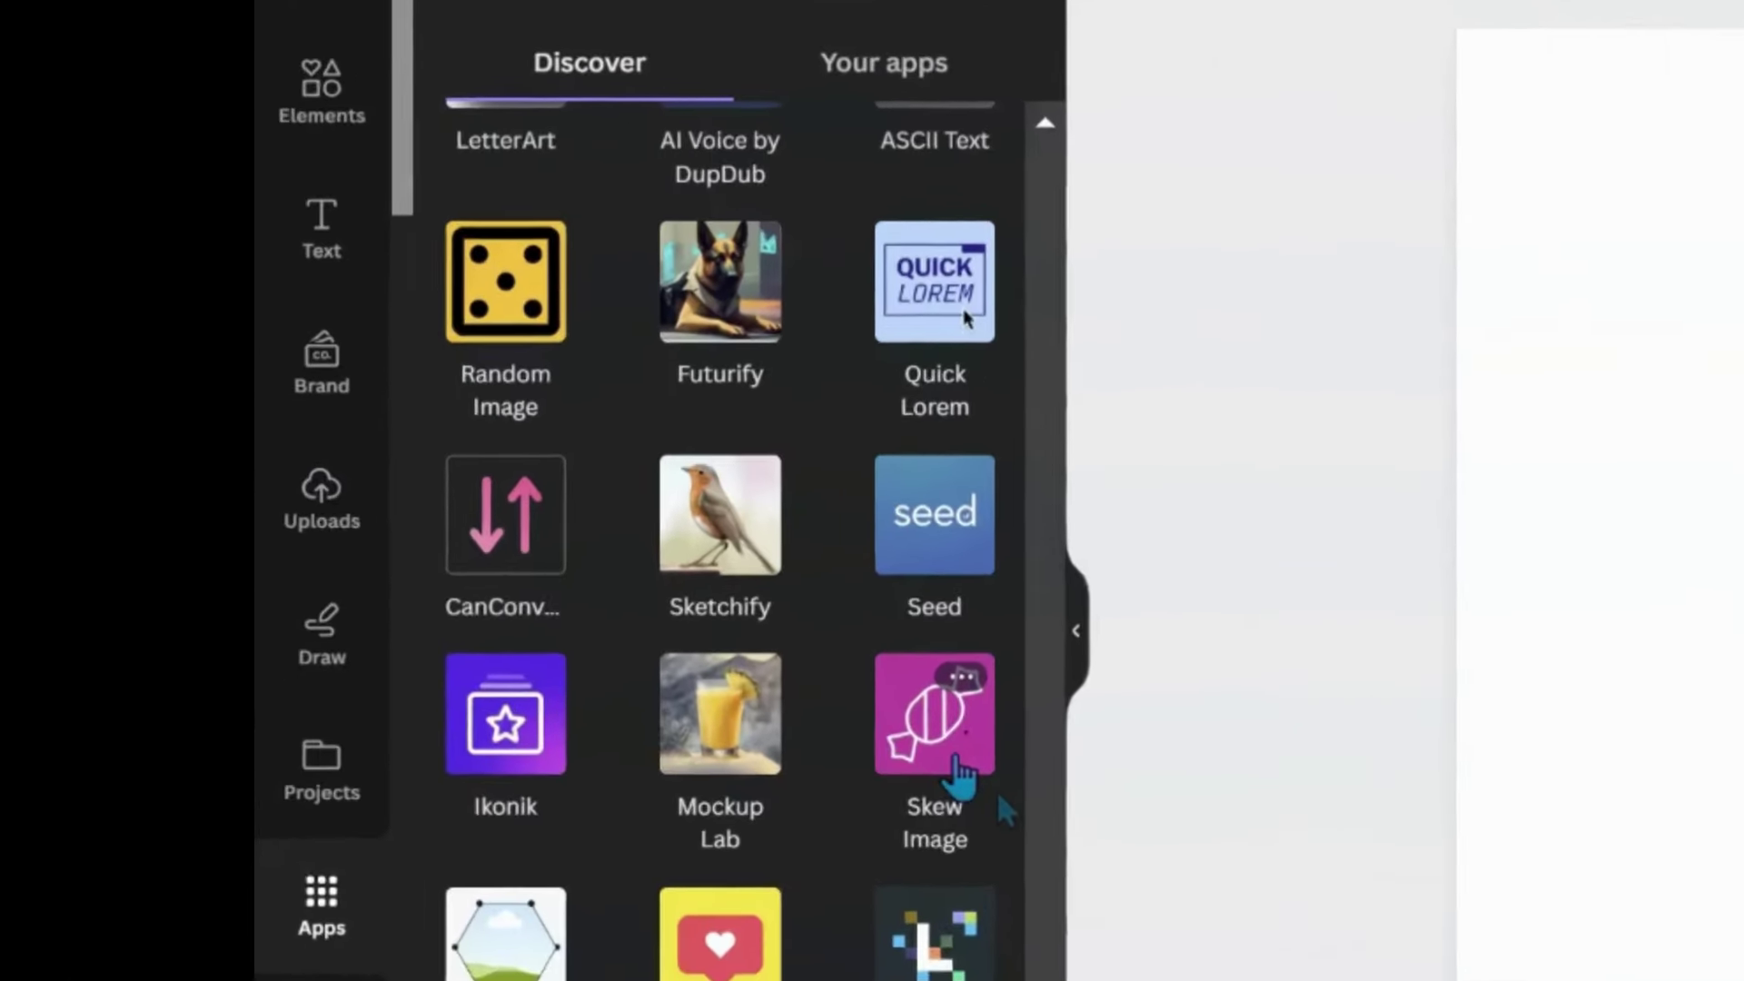
{"action": "left_click", "coordinate": [1018, 779]}
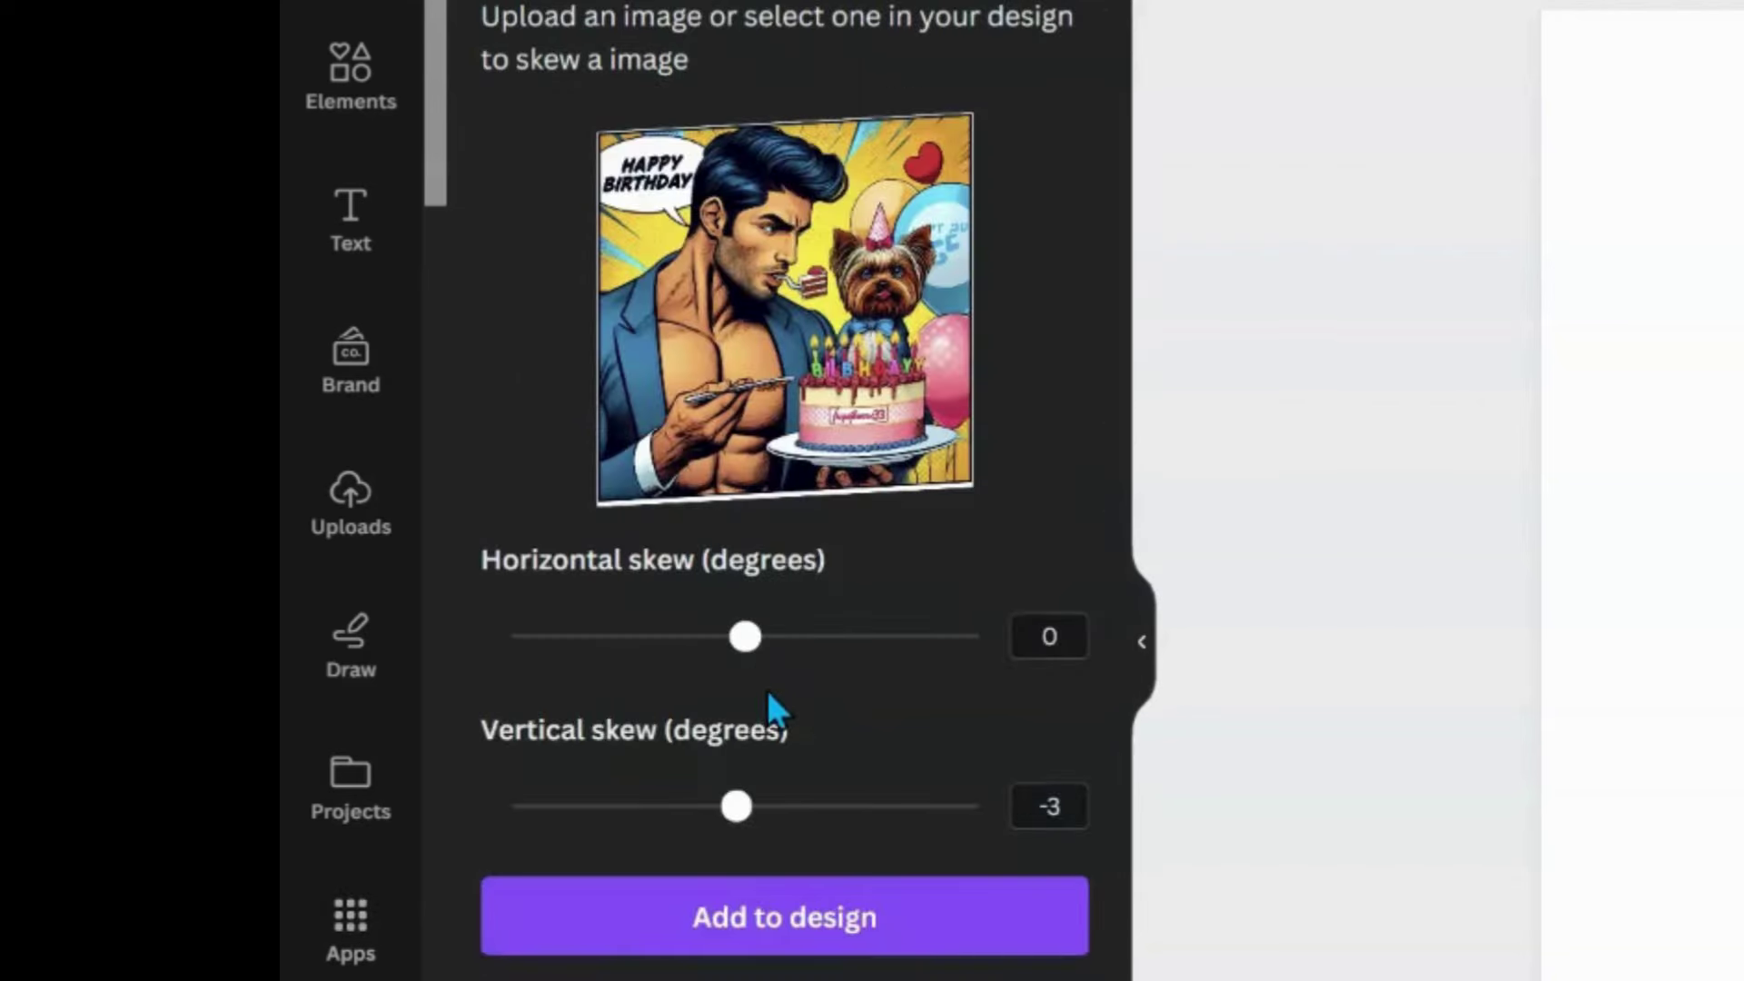
Try out different horizontal and vertical skew angles on the birthday picture, ending at 15 and -28 degrees
{"action": "mouse_move", "coordinate": [744, 653]}
{"action": "left_mouse_down"}
{"action": "mouse_move", "coordinate": [857, 638]}
{"action": "mouse_move", "coordinate": [598, 636]}
{"action": "mouse_move", "coordinate": [735, 638]}
{"action": "left_mouse_up"}
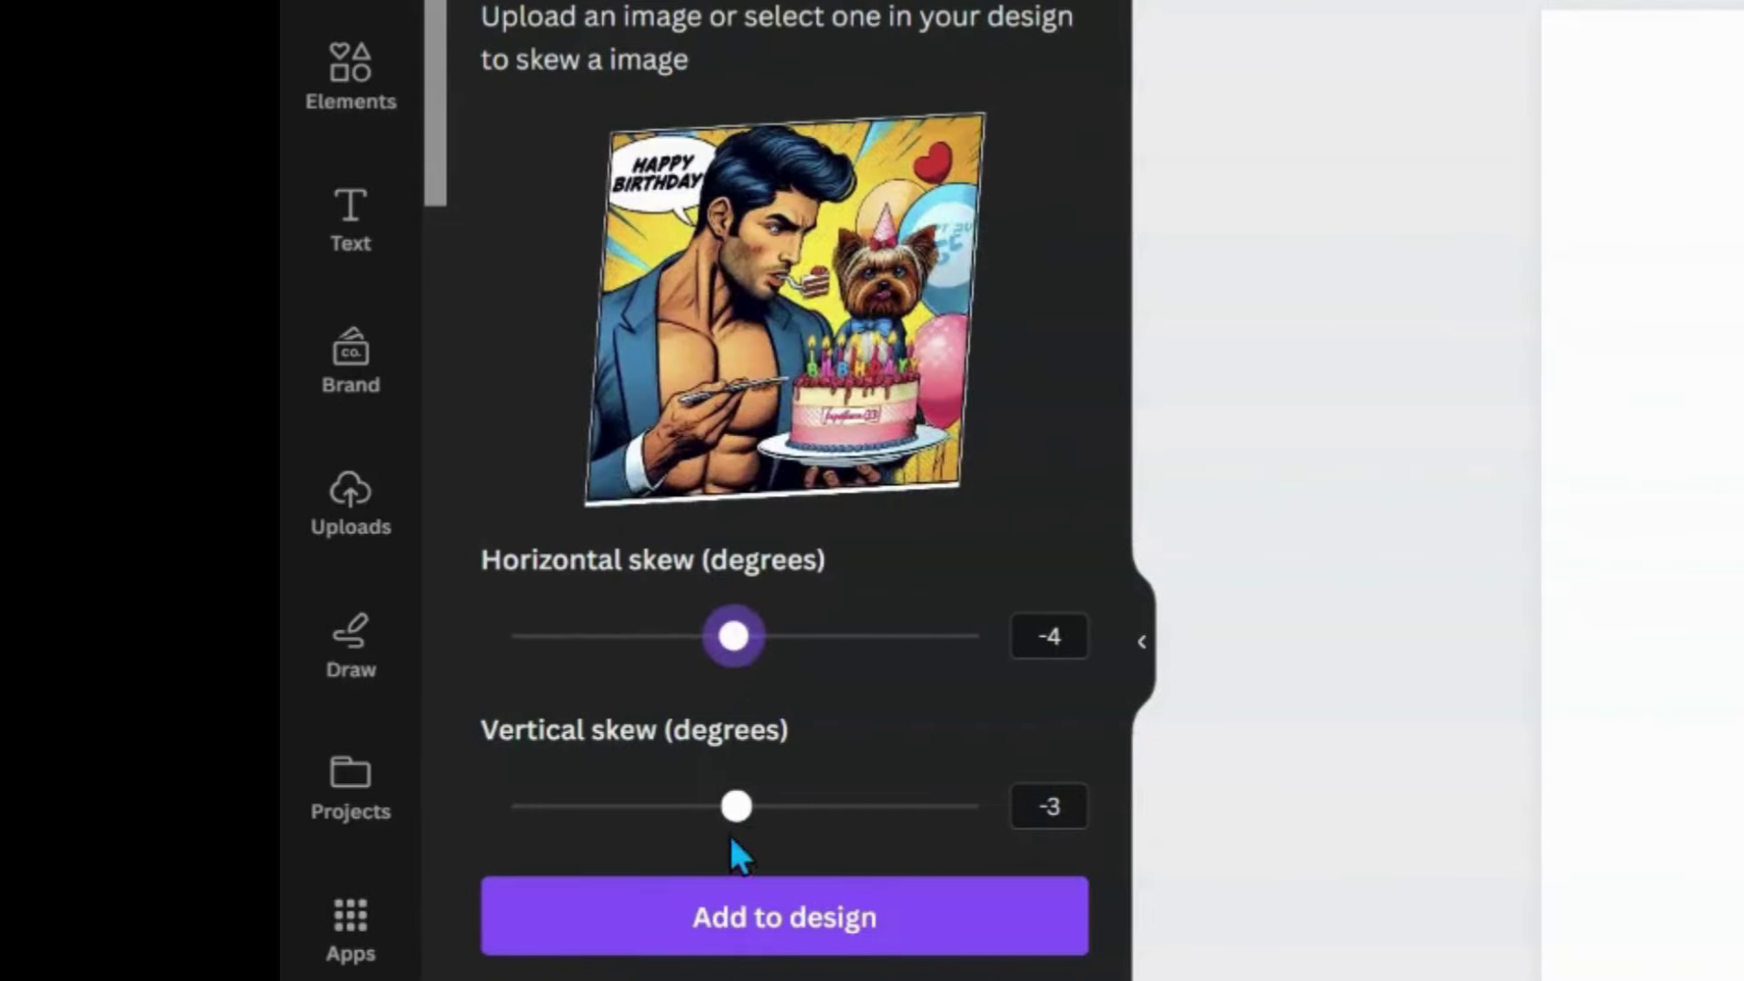
{"action": "left_click_drag", "start_coordinate": [736, 806], "coordinate": [806, 806]}
{"action": "left_click_drag", "start_coordinate": [734, 635], "coordinate": [793, 702]}
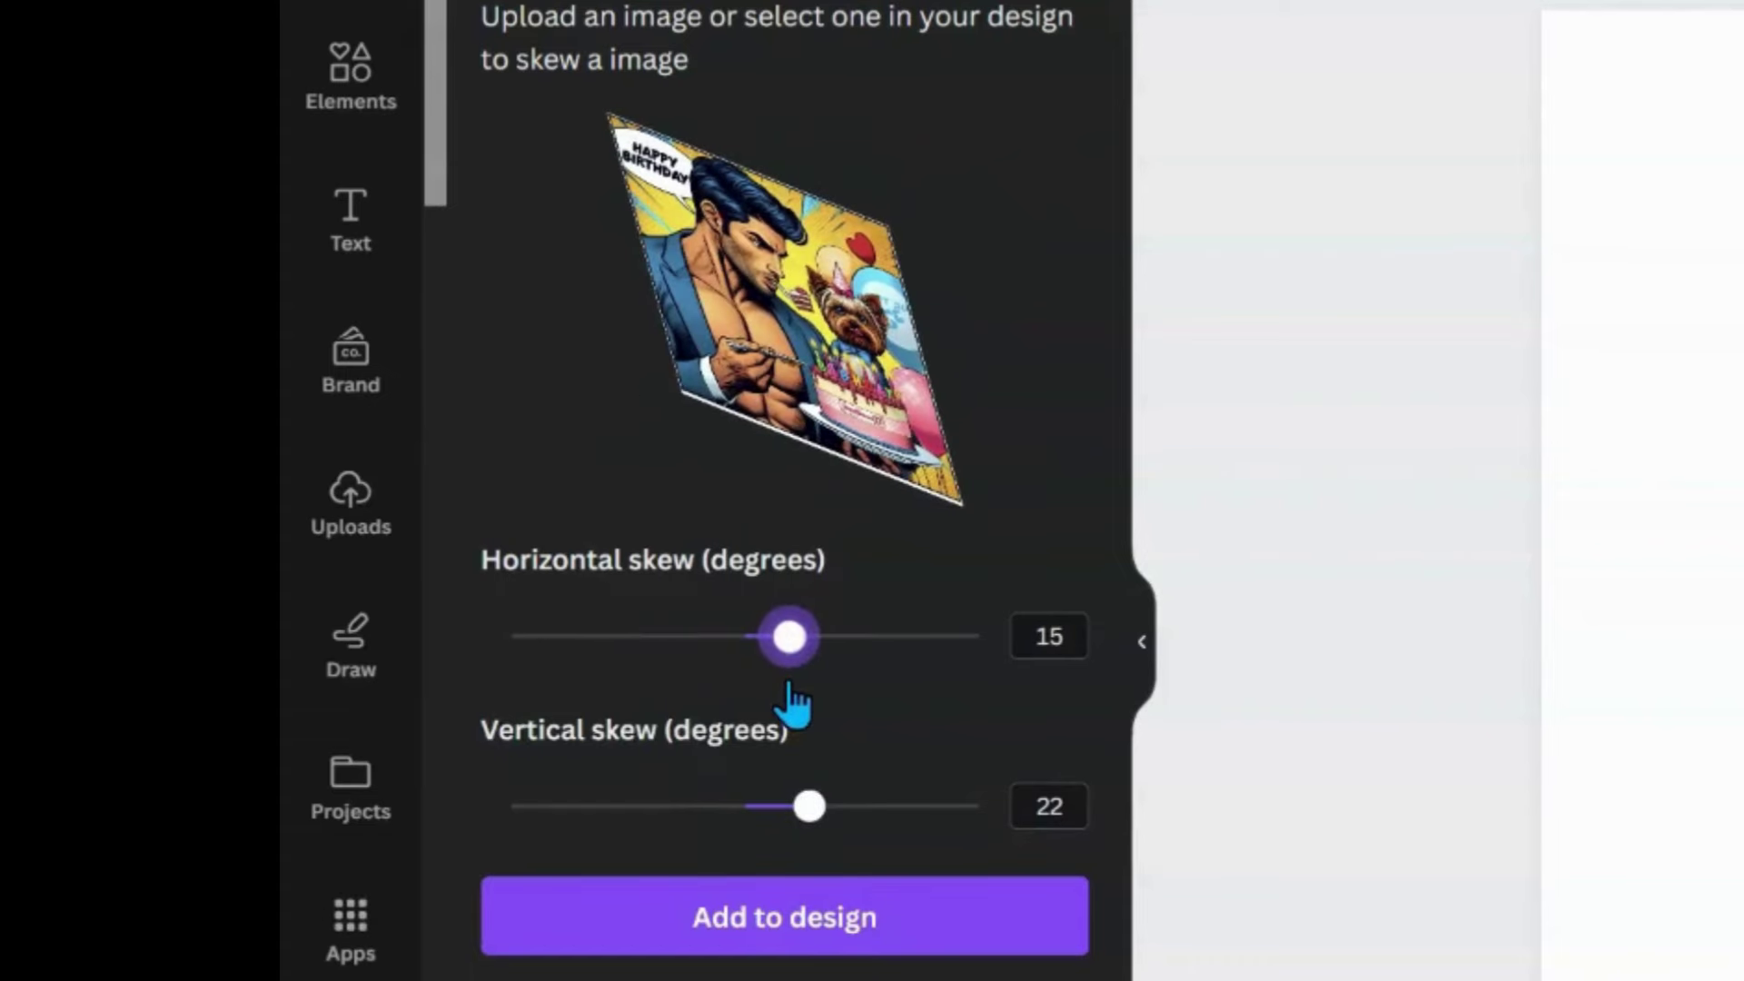
{"action": "left_click_drag", "start_coordinate": [809, 806], "coordinate": [664, 806]}
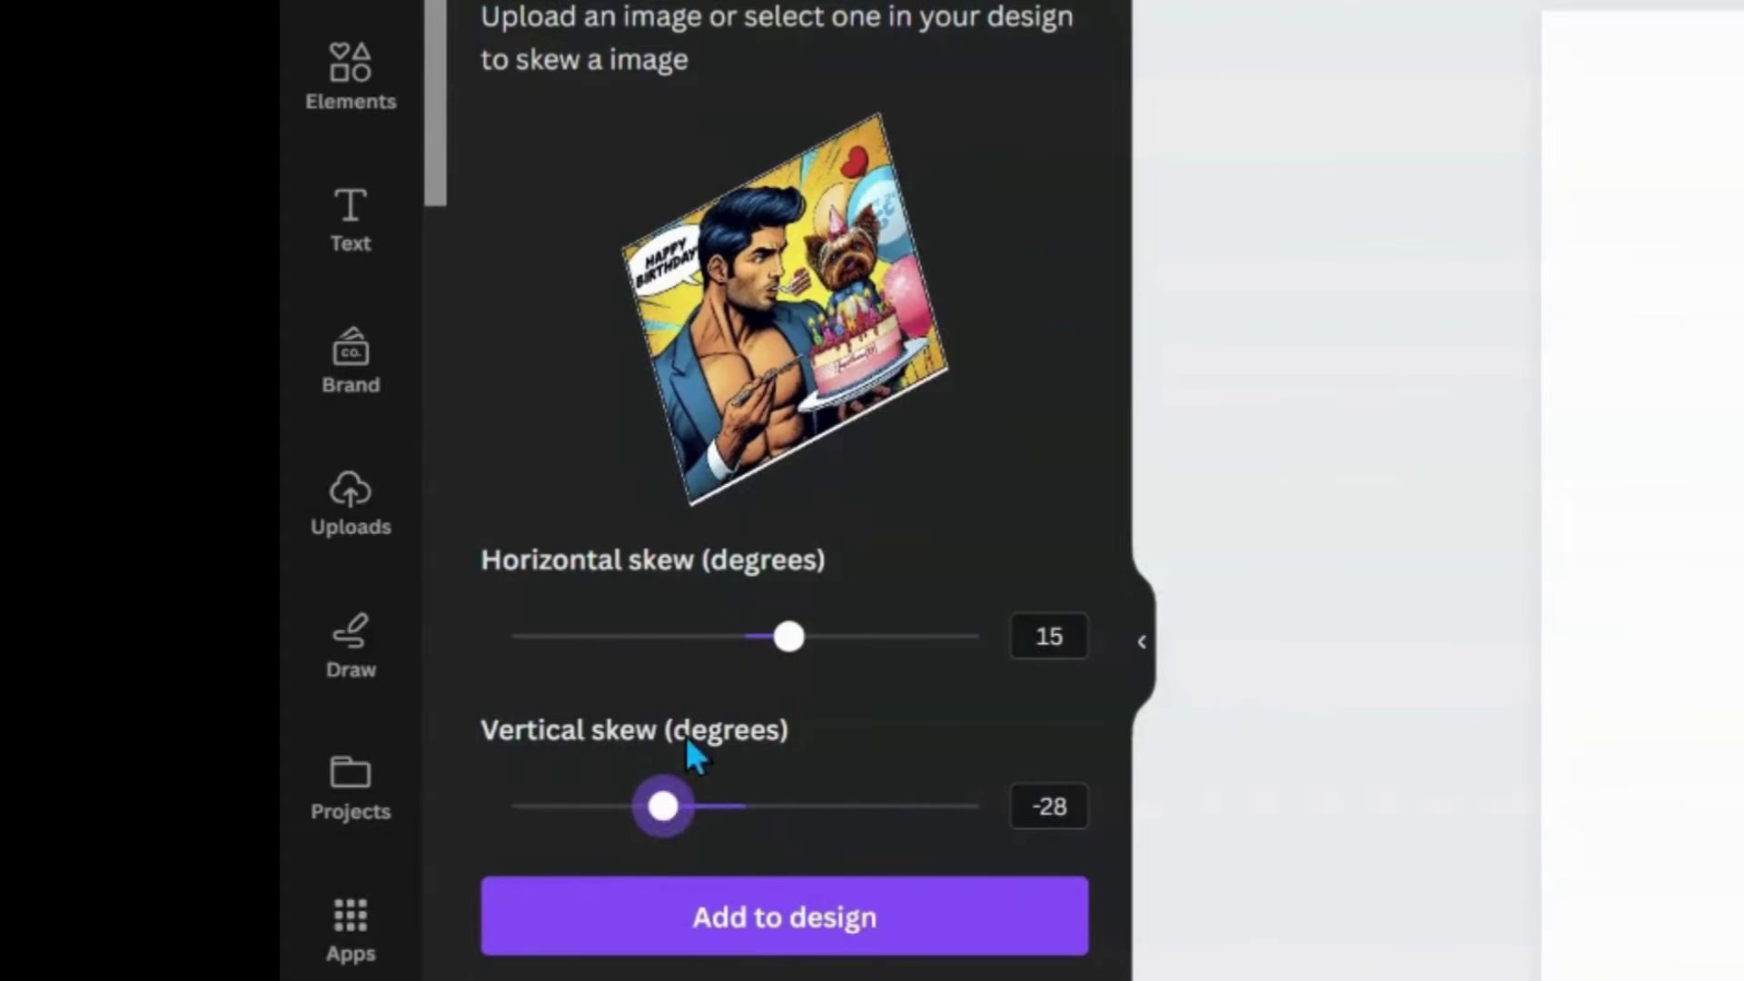
Set the horizontal skew to 38 and the vertical skew to -16 degrees, and add the skewed picture to the design
{"action": "left_click_drag", "start_coordinate": [788, 638], "coordinate": [856, 640]}
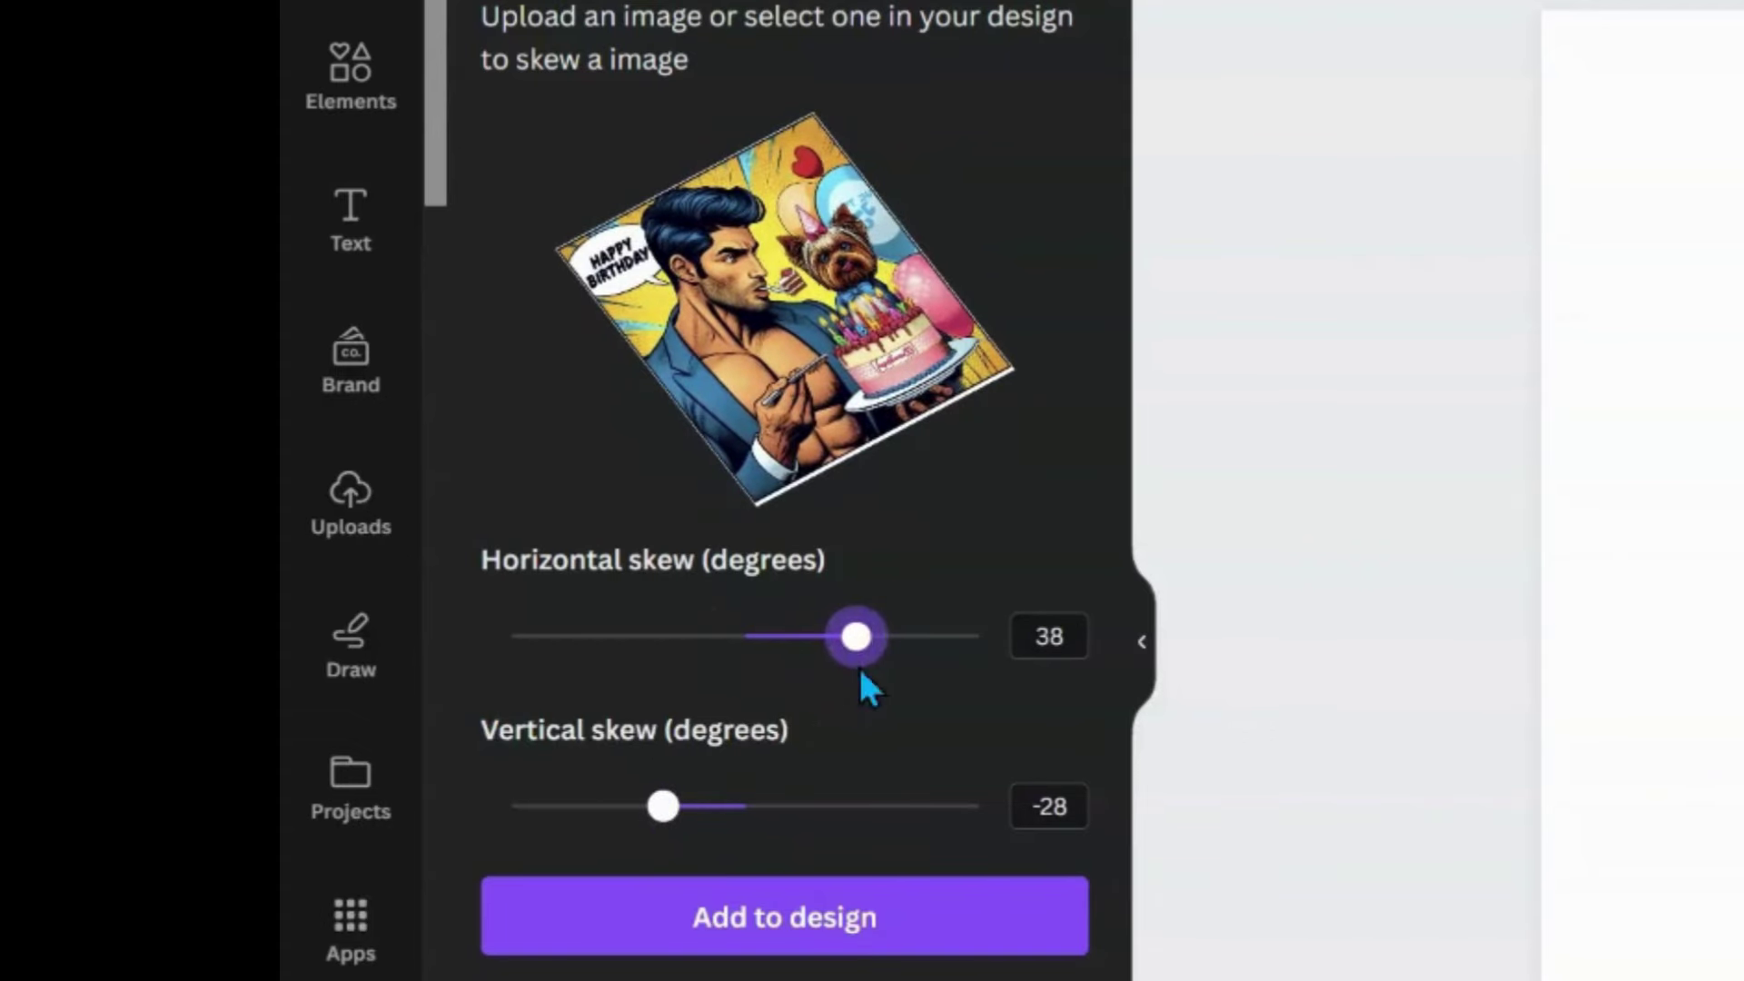
{"action": "left_click_drag", "start_coordinate": [664, 807], "coordinate": [703, 810]}
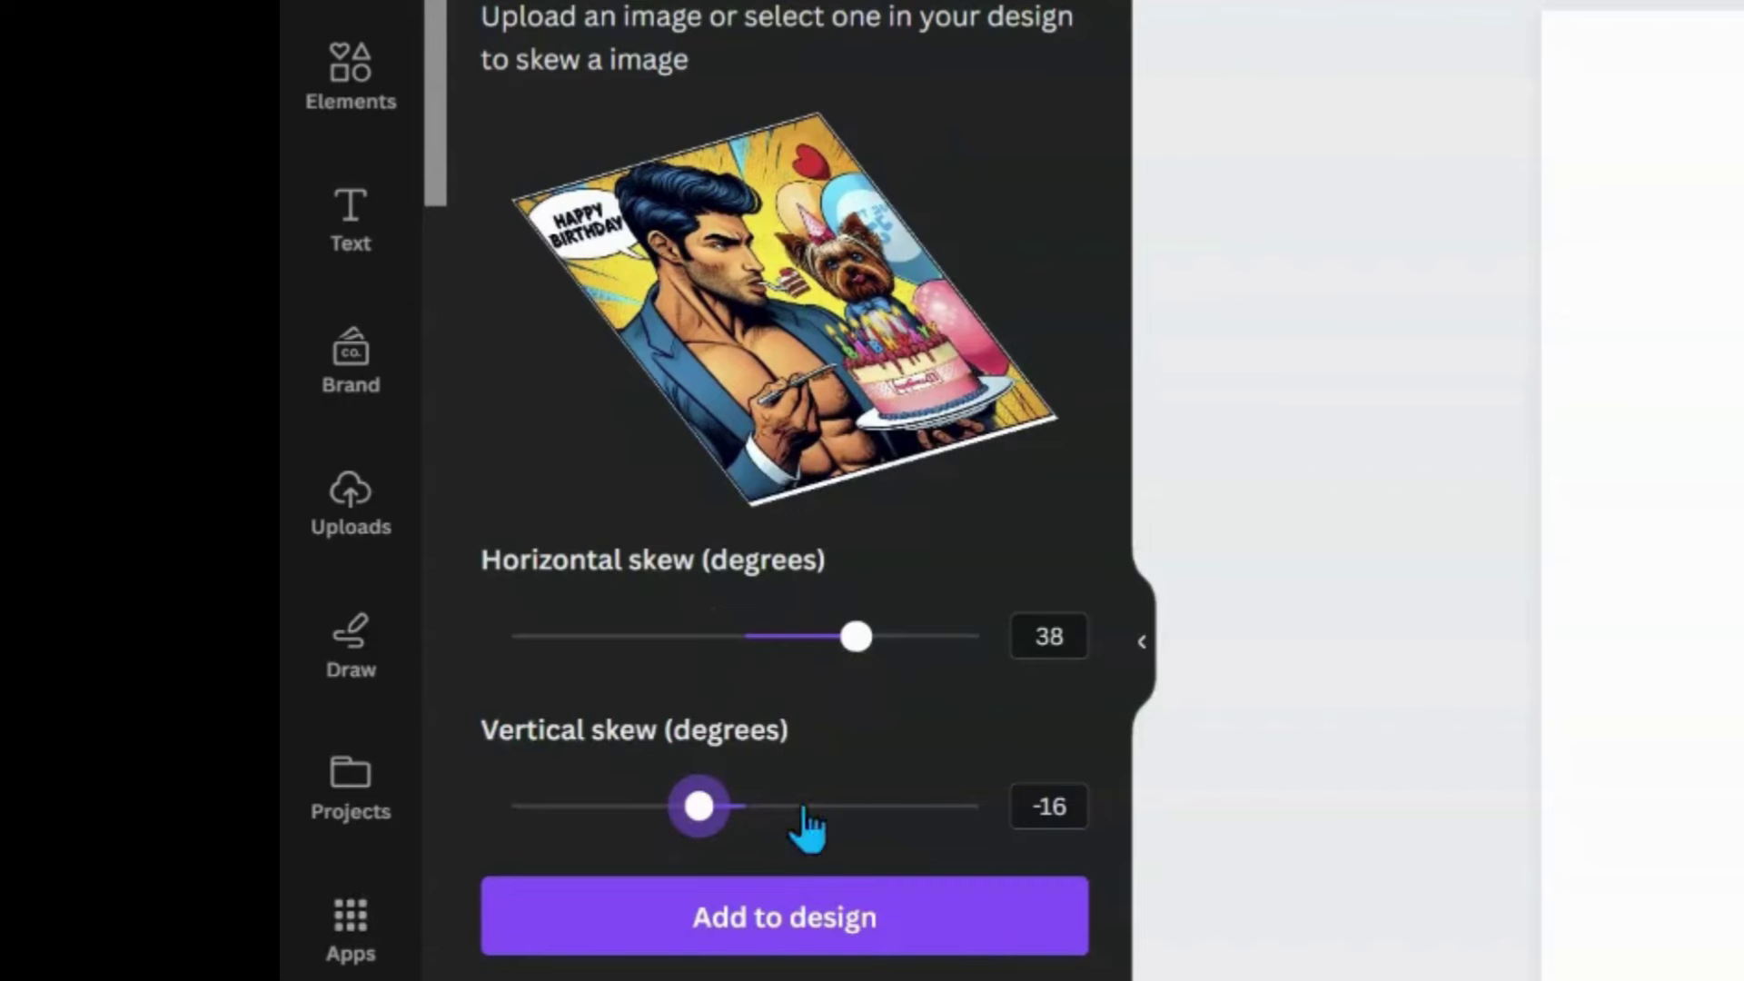
{"action": "left_click", "coordinate": [743, 947]}
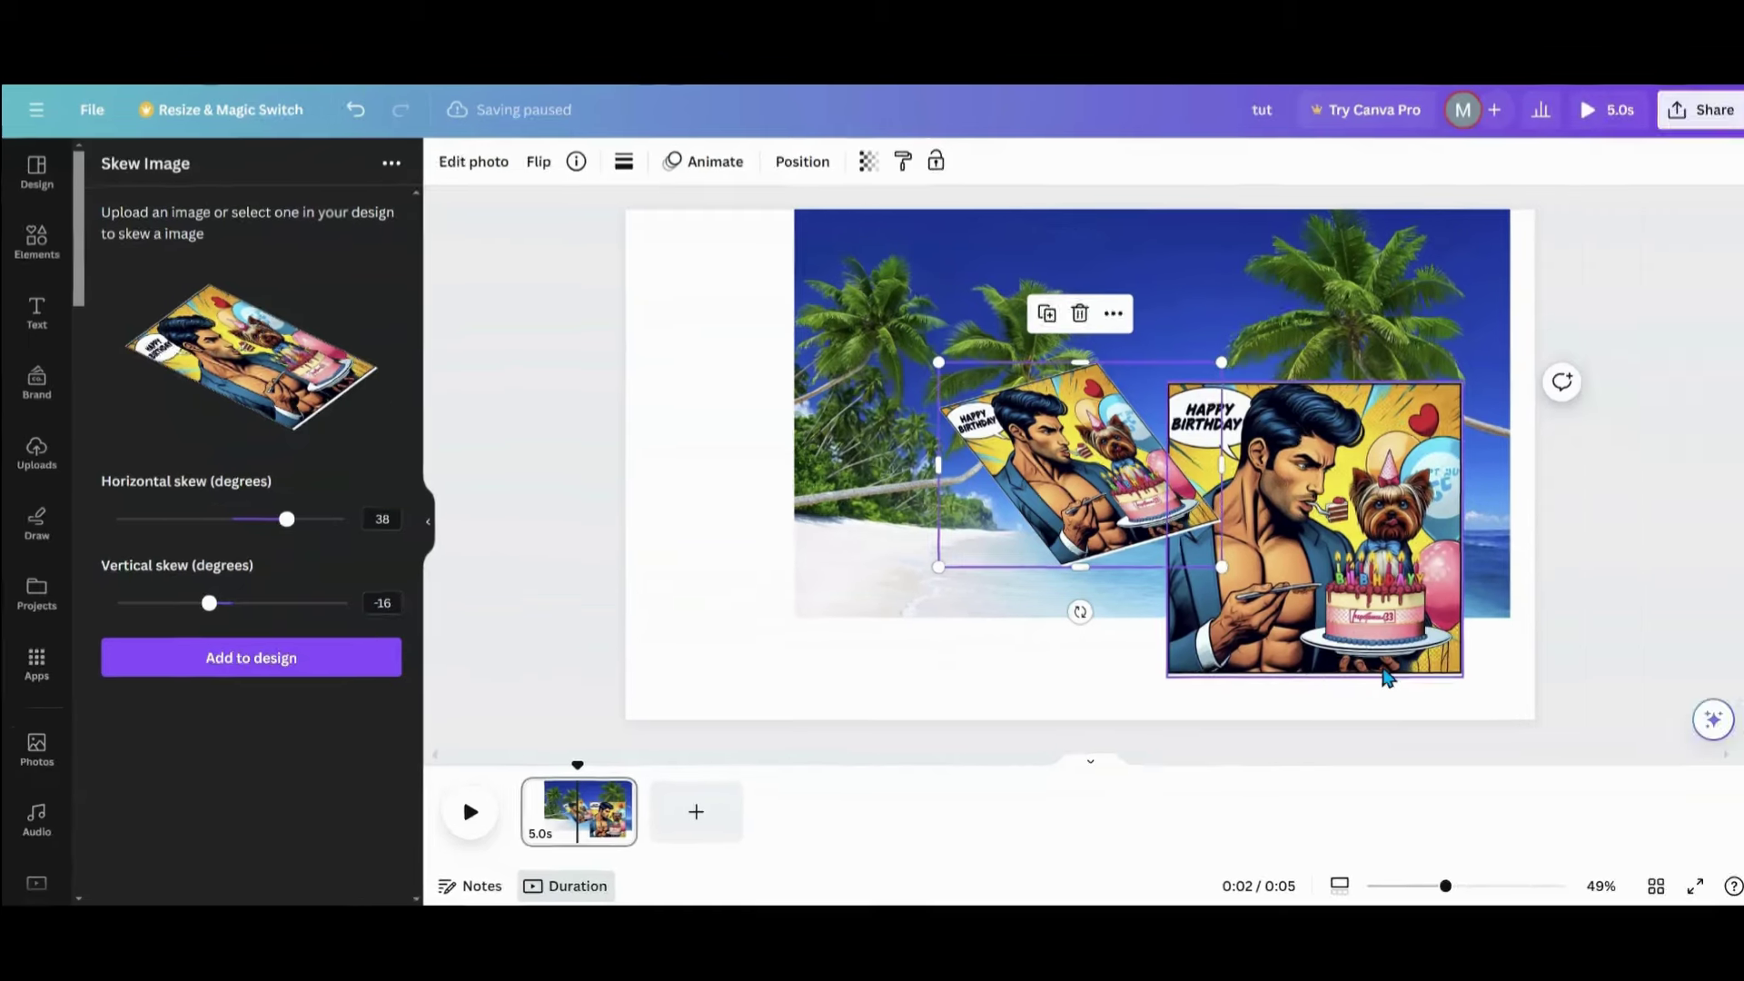
Move the original birthday picture to the page's right edge and the skewed one to the page's lower-left corner
{"action": "left_click_drag", "start_coordinate": [1349, 625], "coordinate": [1414, 617]}
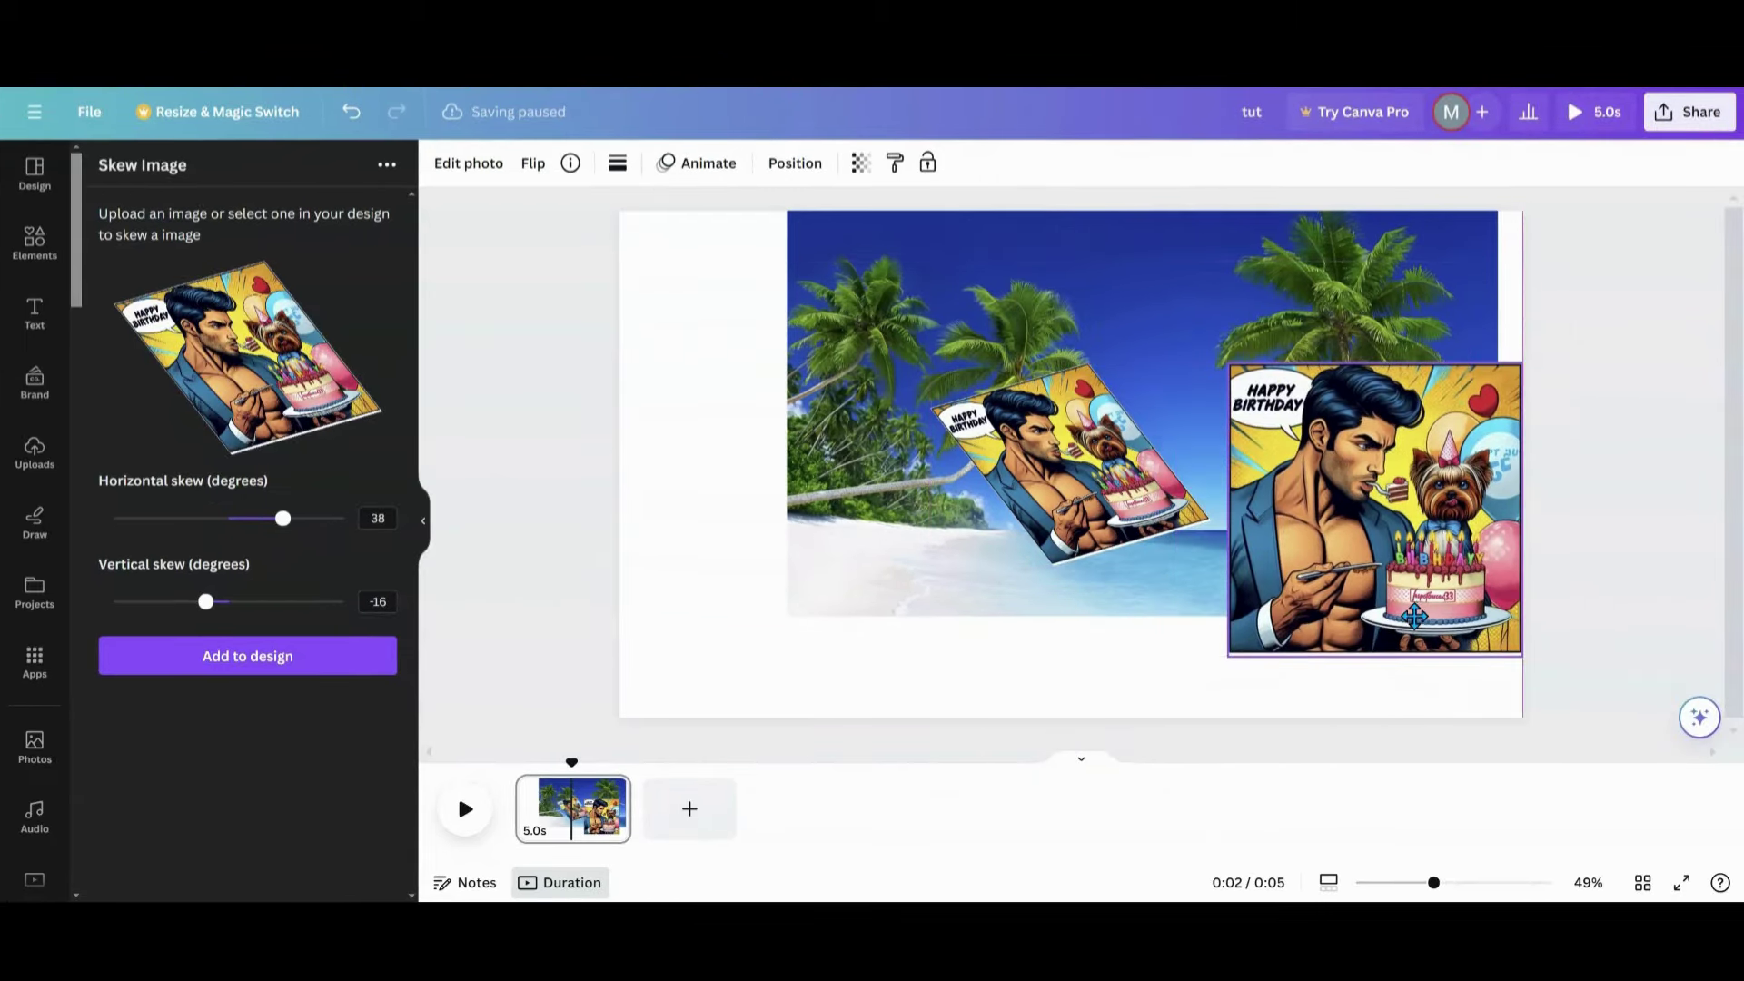
{"action": "left_click", "coordinate": [1070, 528]}
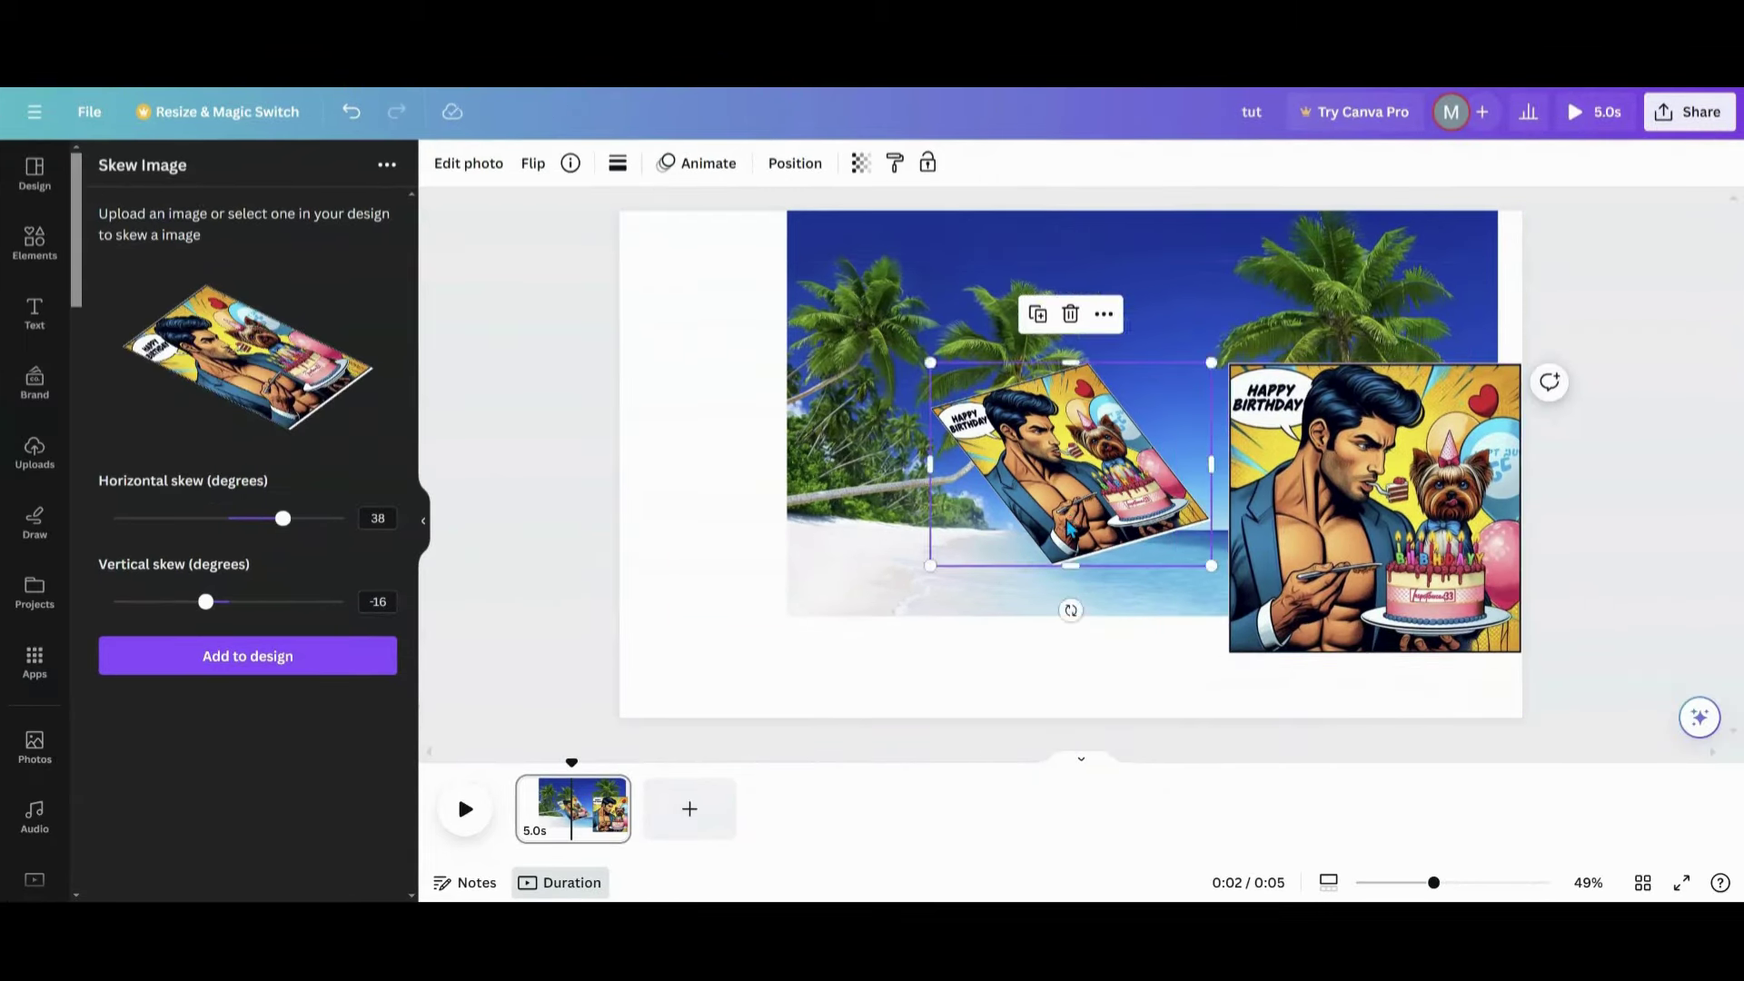
{"action": "left_click_drag", "start_coordinate": [1070, 529], "coordinate": [779, 597]}
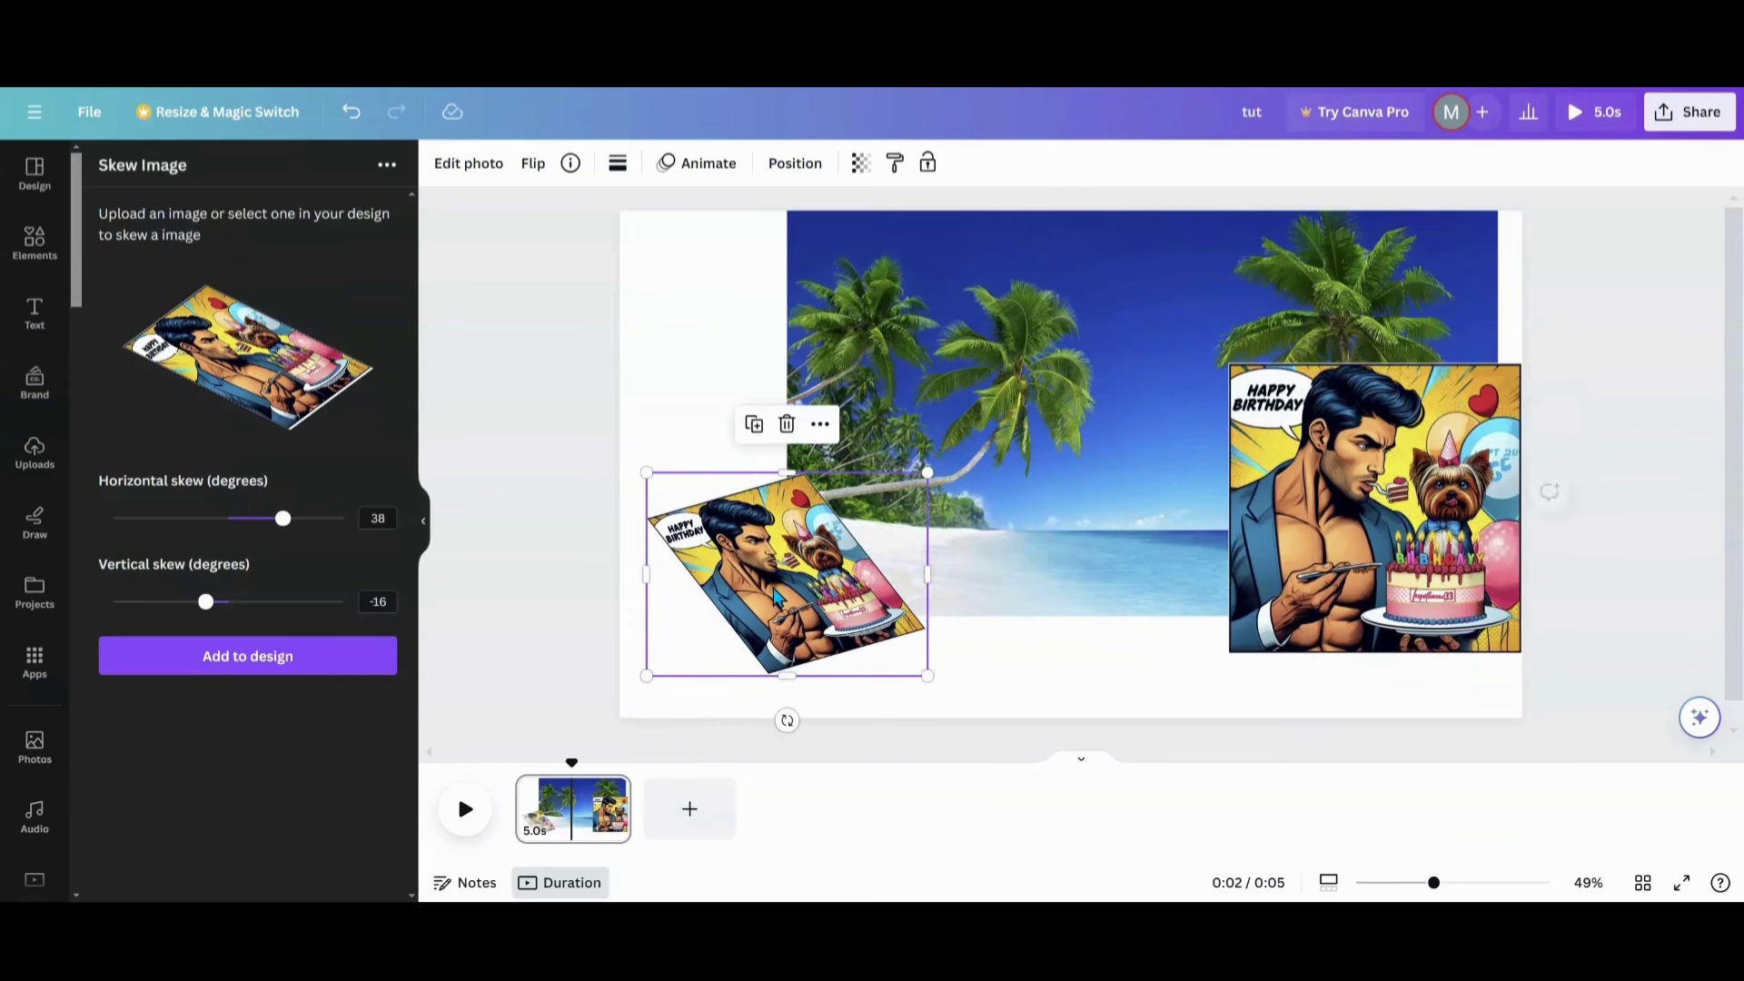
Duplicate the skewed birthday picture and flip the copy horizontally
{"action": "left_click", "coordinate": [755, 425]}
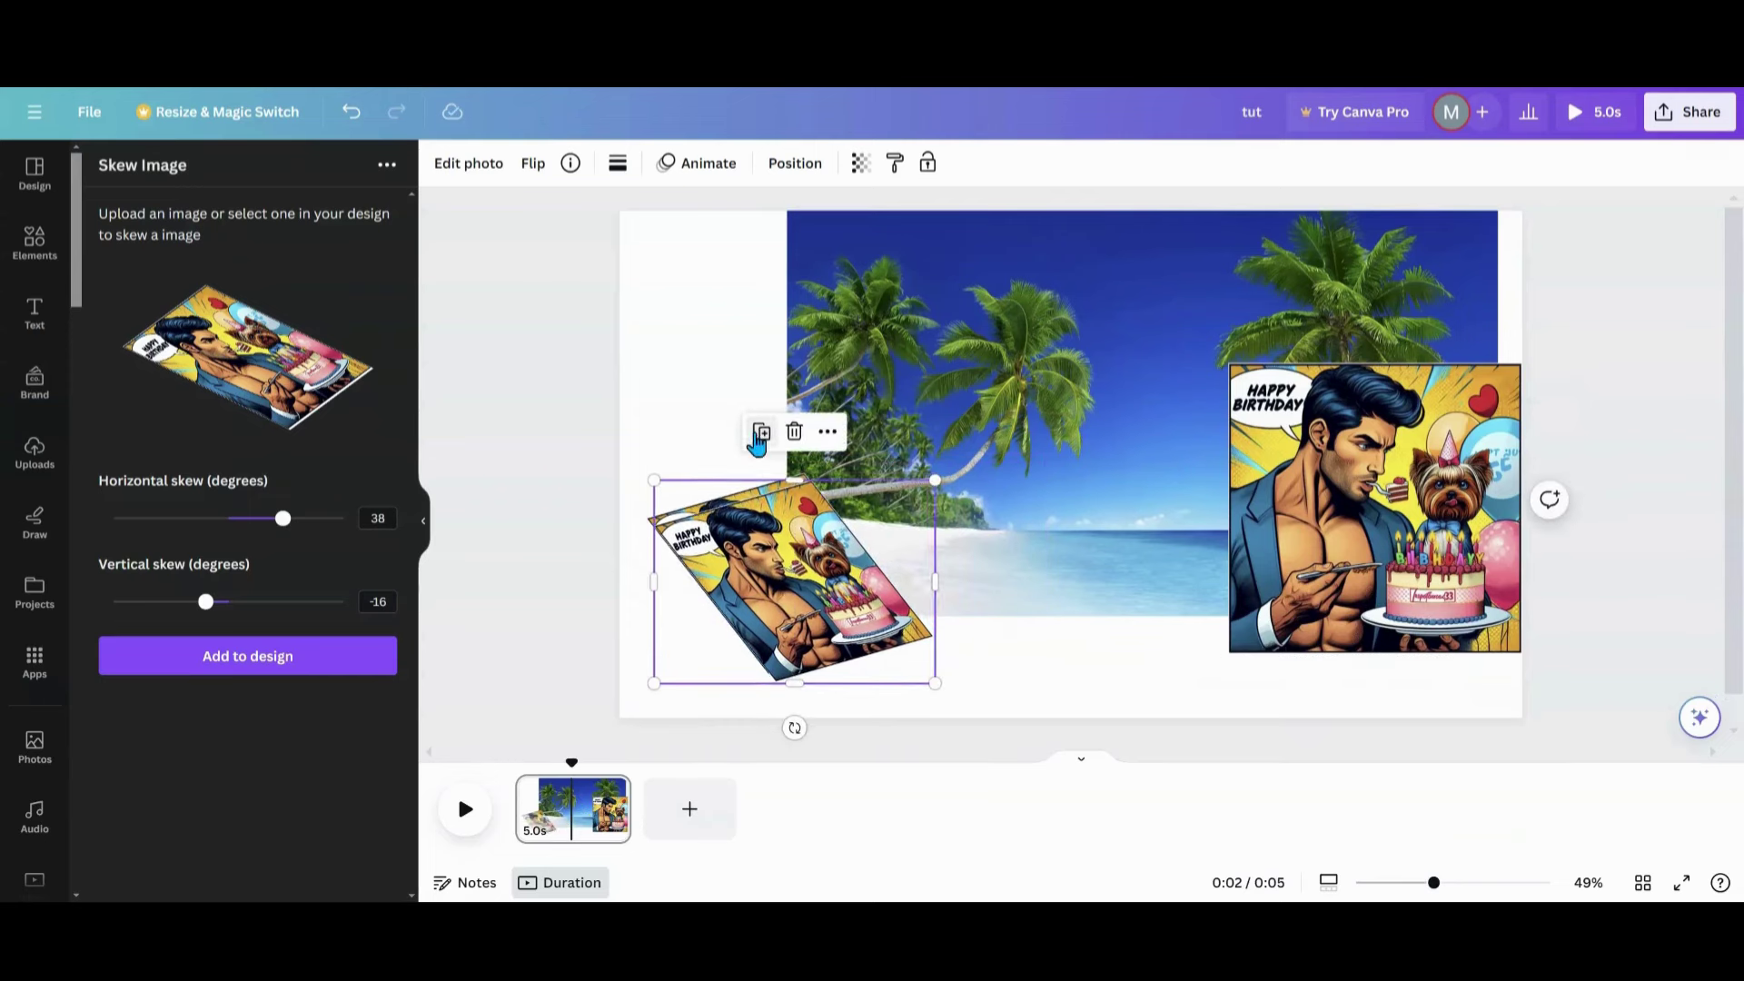
{"action": "left_click", "coordinate": [759, 434]}
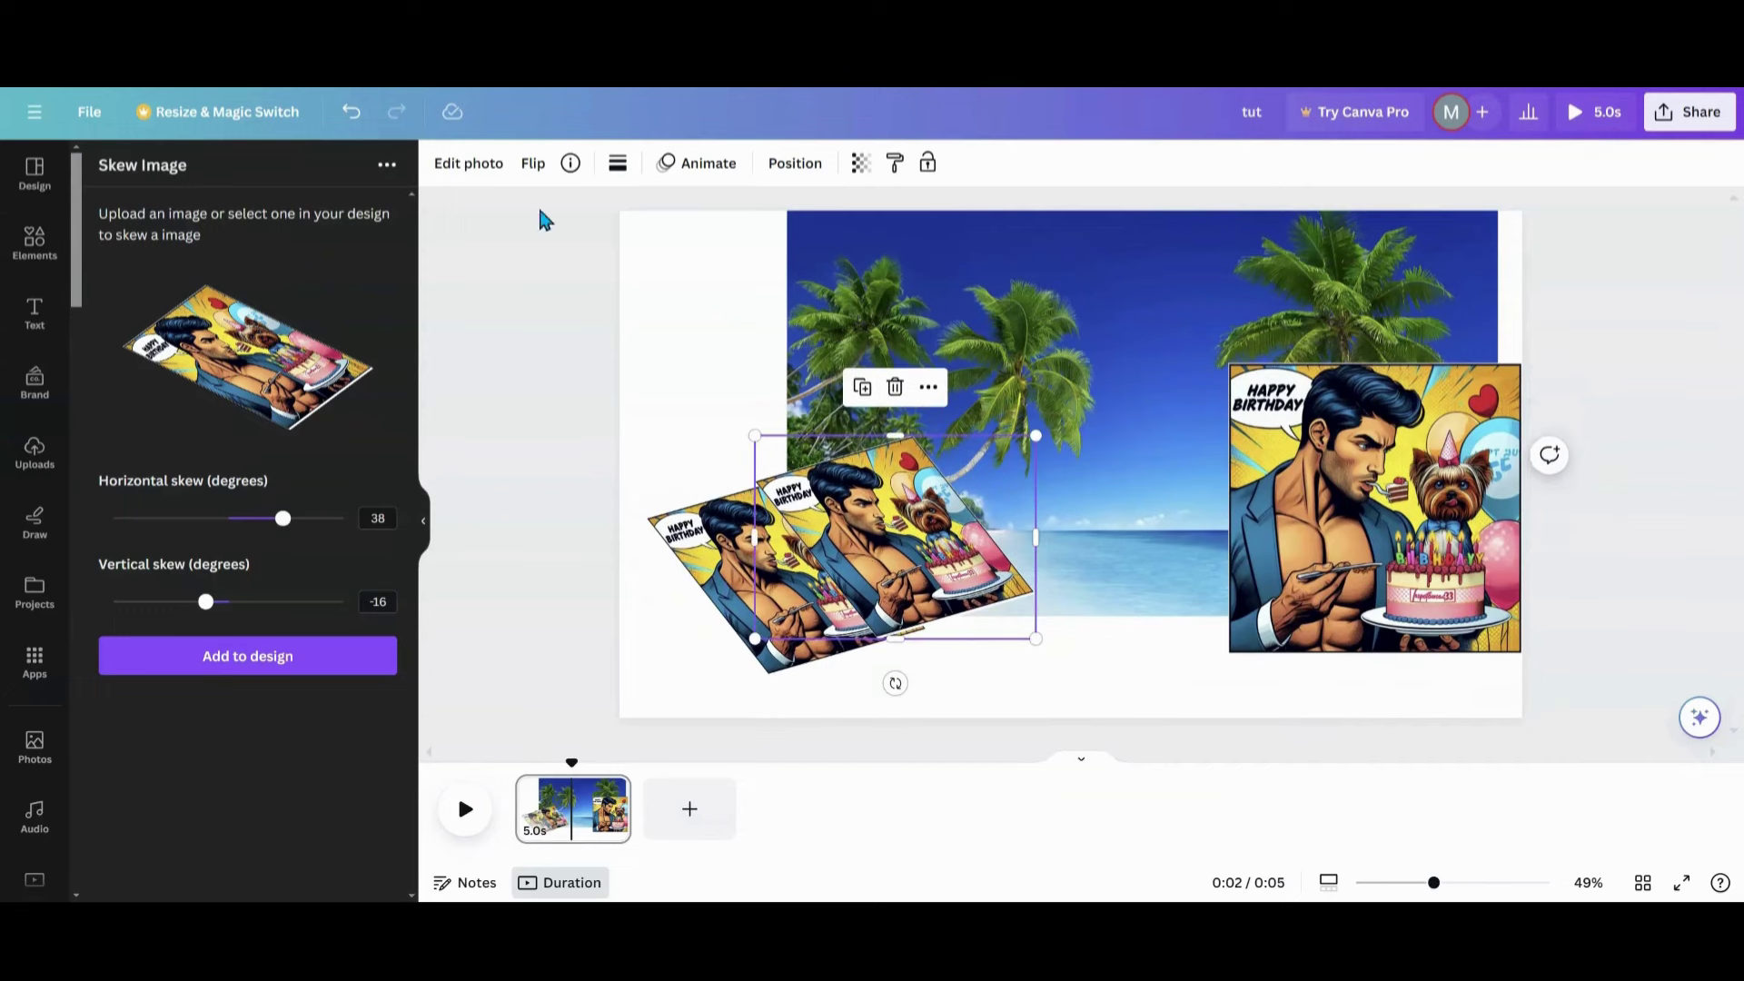
{"action": "left_click", "coordinate": [529, 168]}
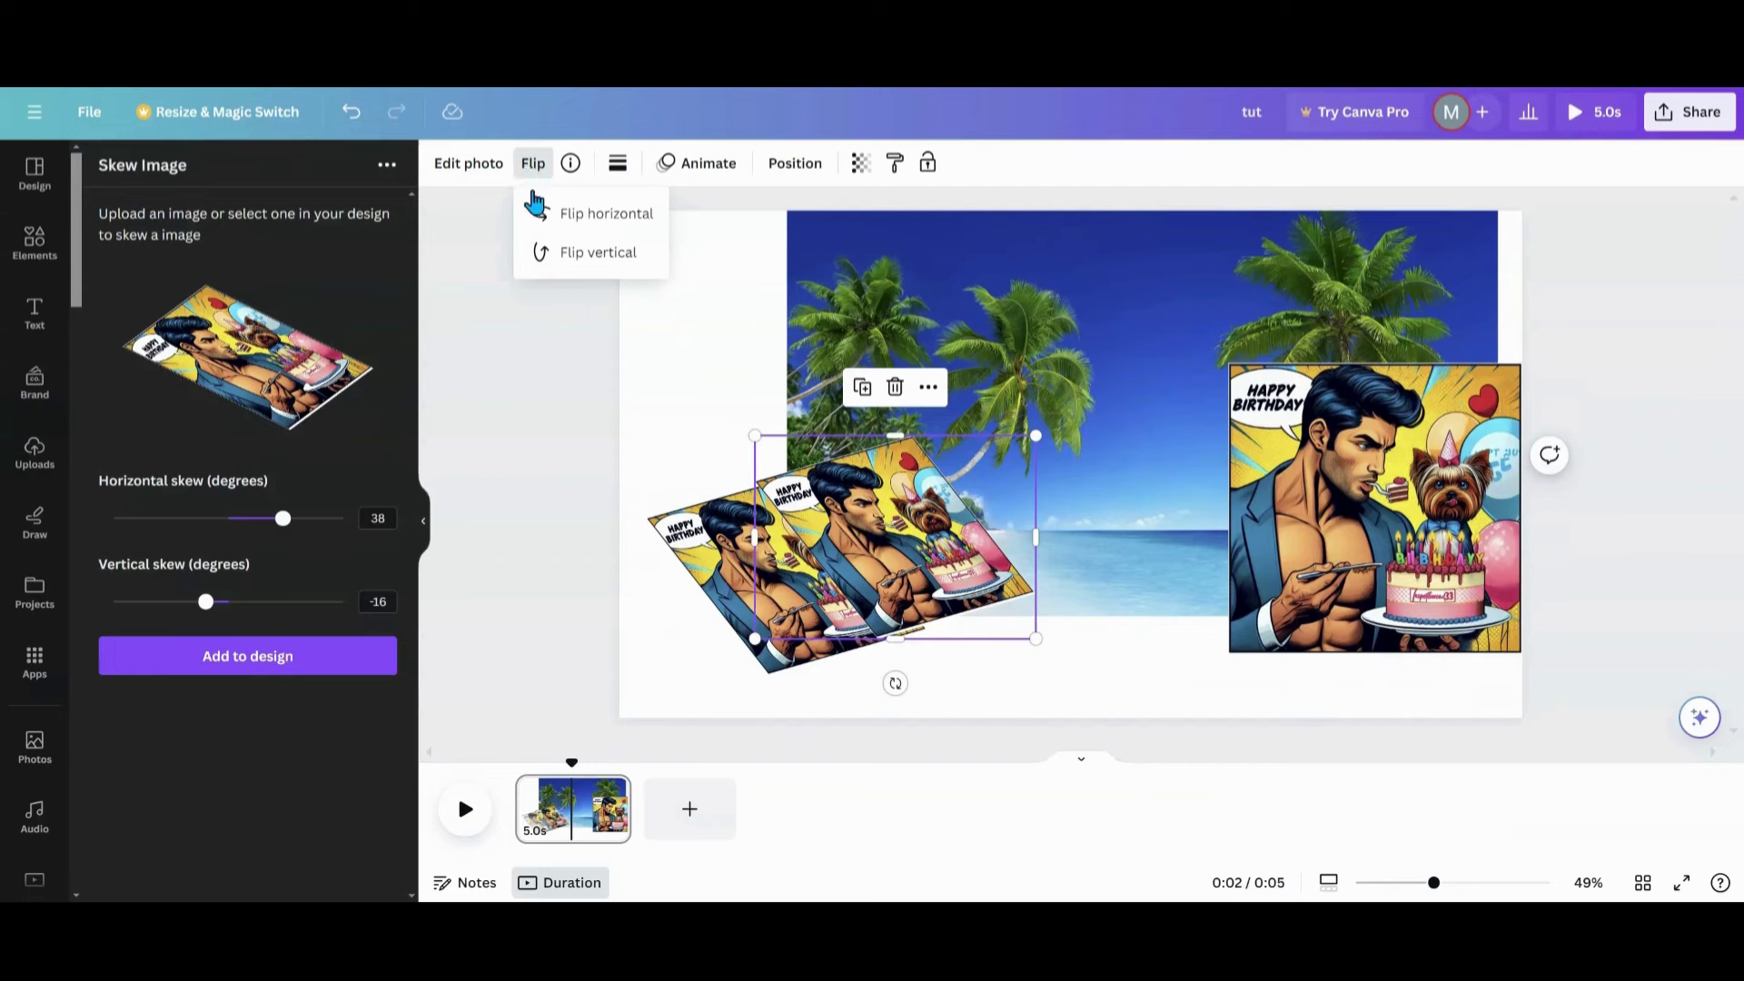
{"action": "left_click", "coordinate": [606, 218]}
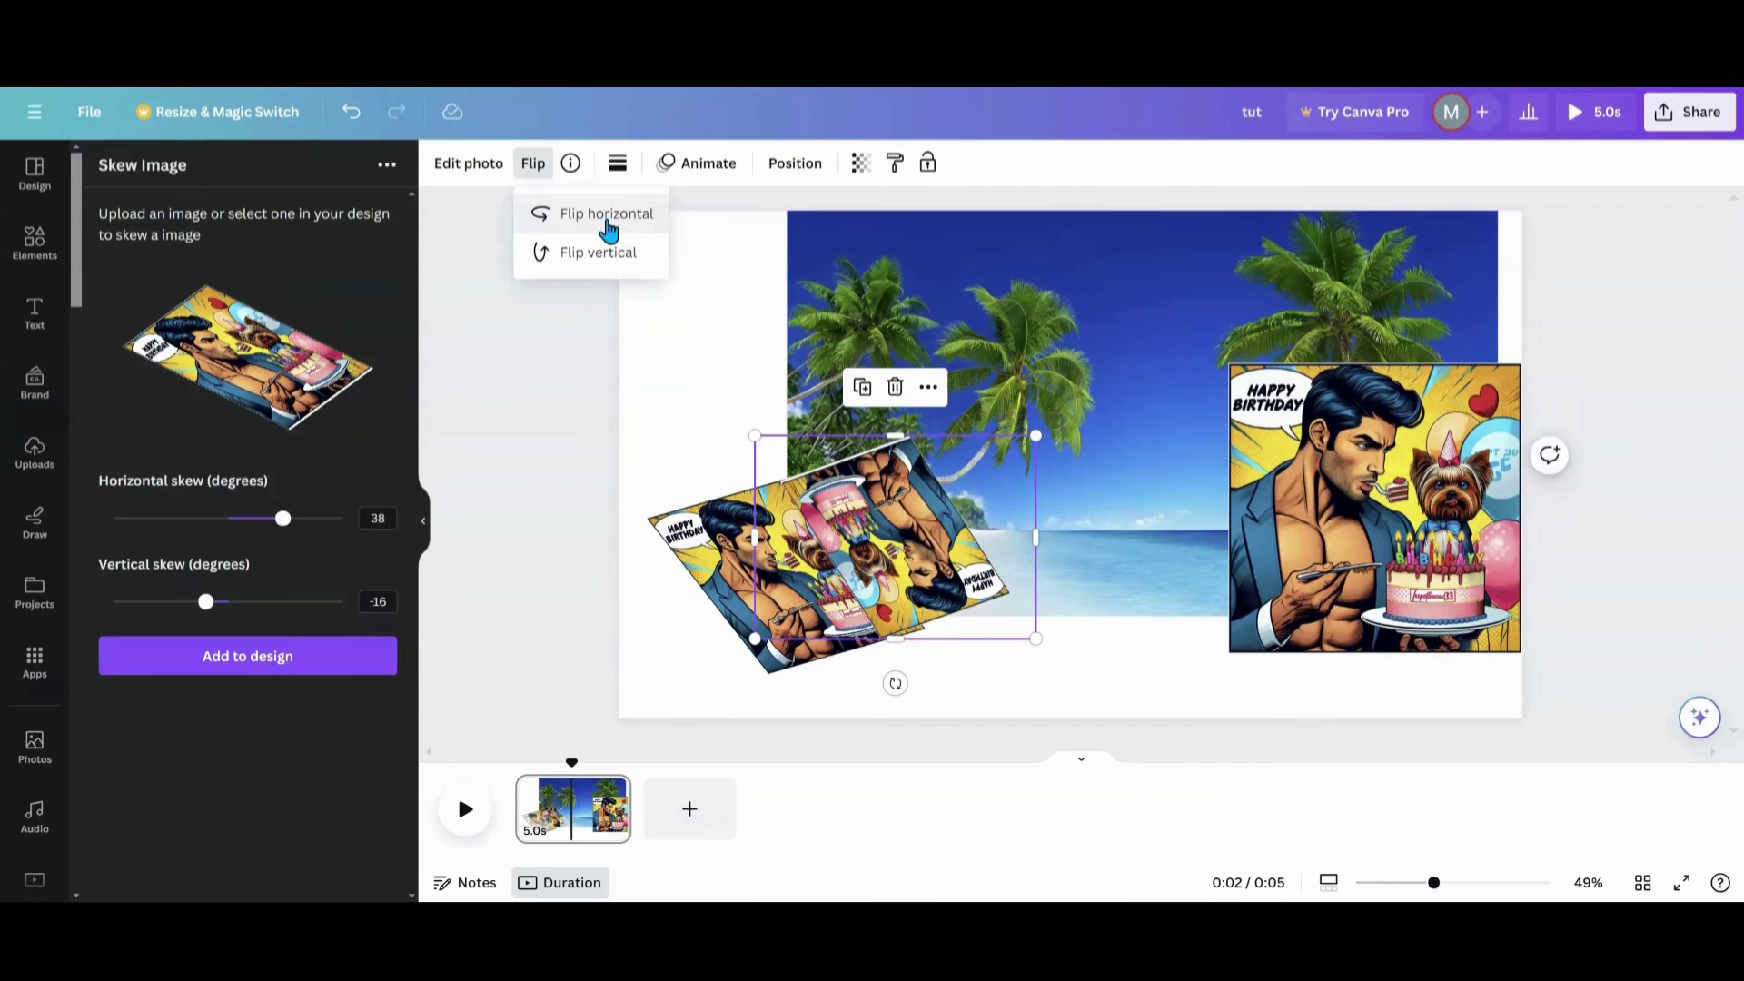
{"action": "left_click", "coordinate": [605, 259]}
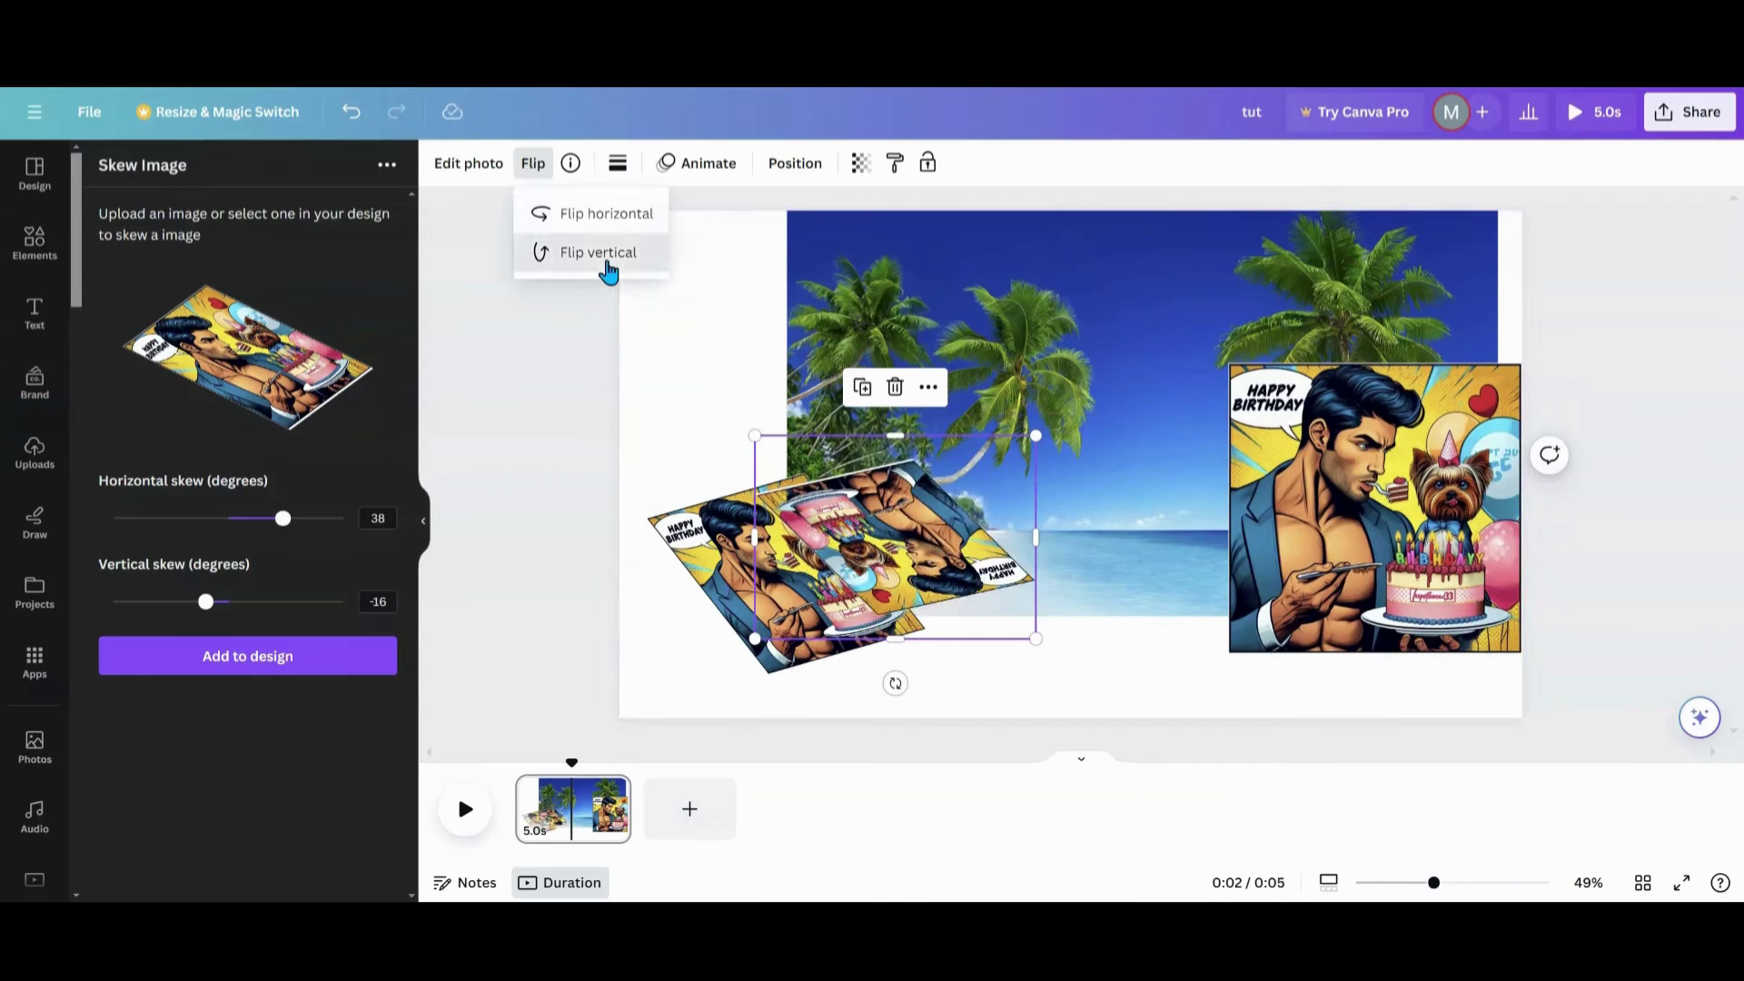
{"action": "left_click", "coordinate": [607, 256]}
Rotate the mirrored copy to line up with the skewed picture's edge and make it semi-transparent
{"action": "left_click_drag", "start_coordinate": [895, 683], "coordinate": [1032, 584]}
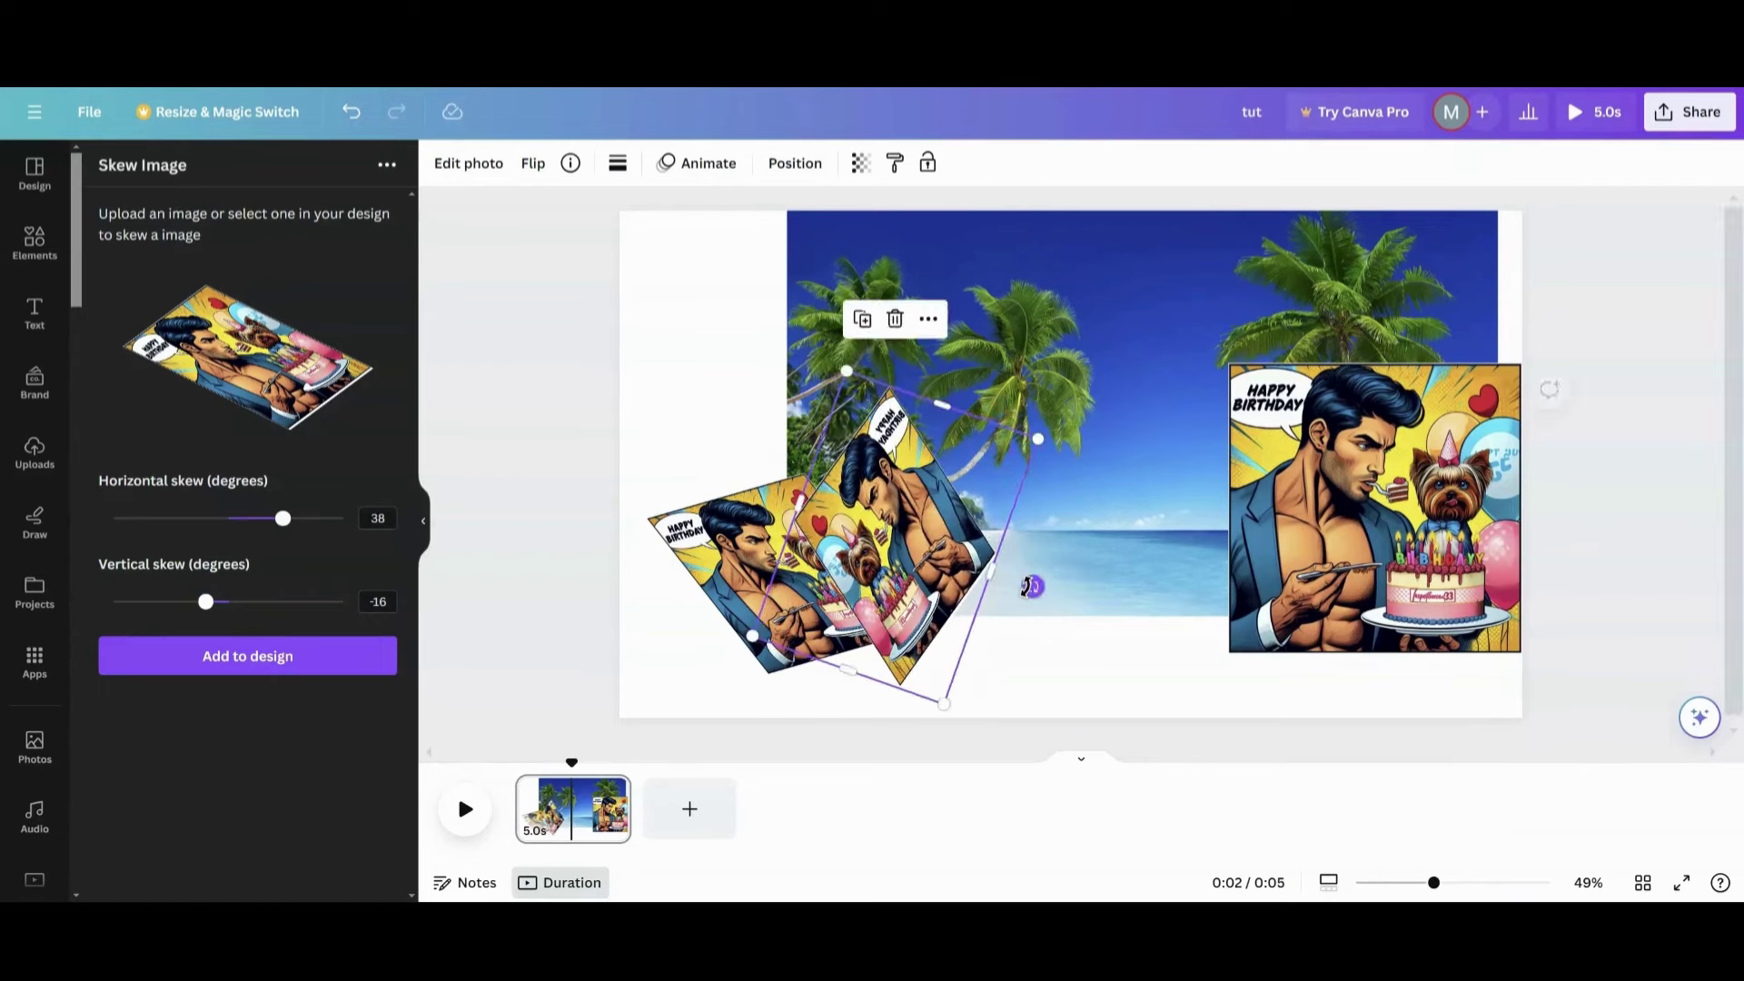
{"action": "left_click_drag", "start_coordinate": [858, 592], "coordinate": [870, 542]}
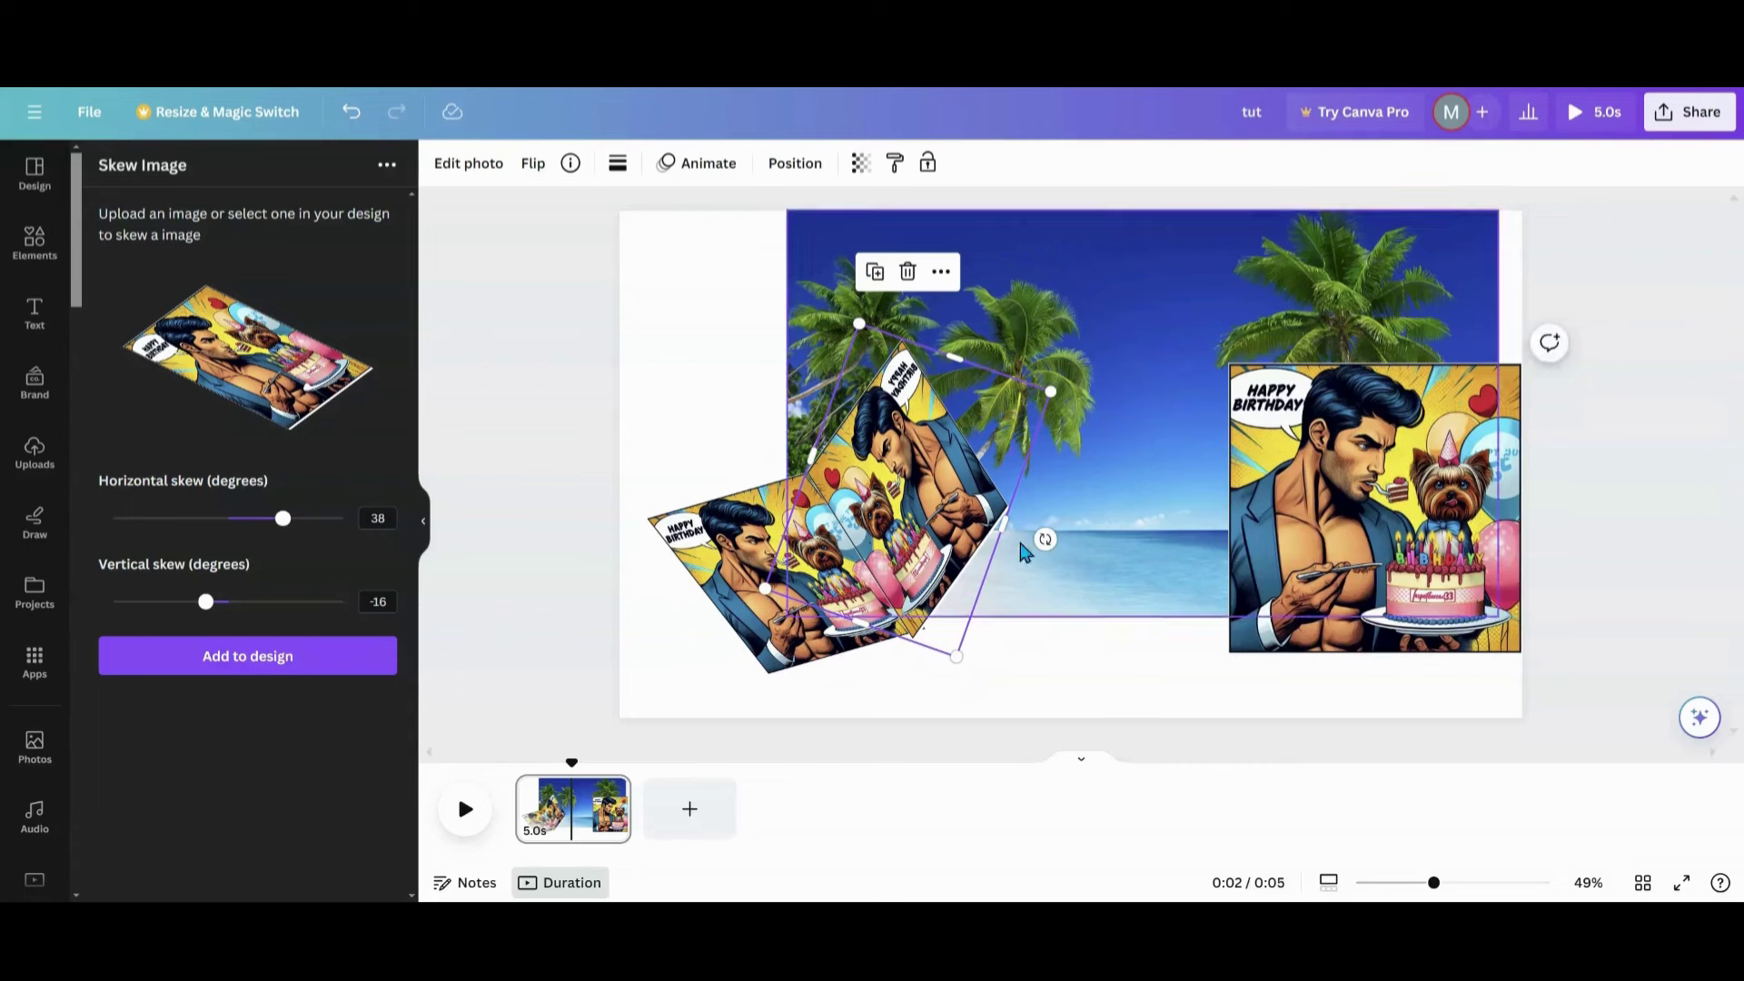
{"action": "left_click_drag", "start_coordinate": [1043, 537], "coordinate": [1043, 532]}
{"action": "left_click_drag", "start_coordinate": [907, 541], "coordinate": [896, 531]}
{"action": "left_click", "coordinate": [860, 164]}
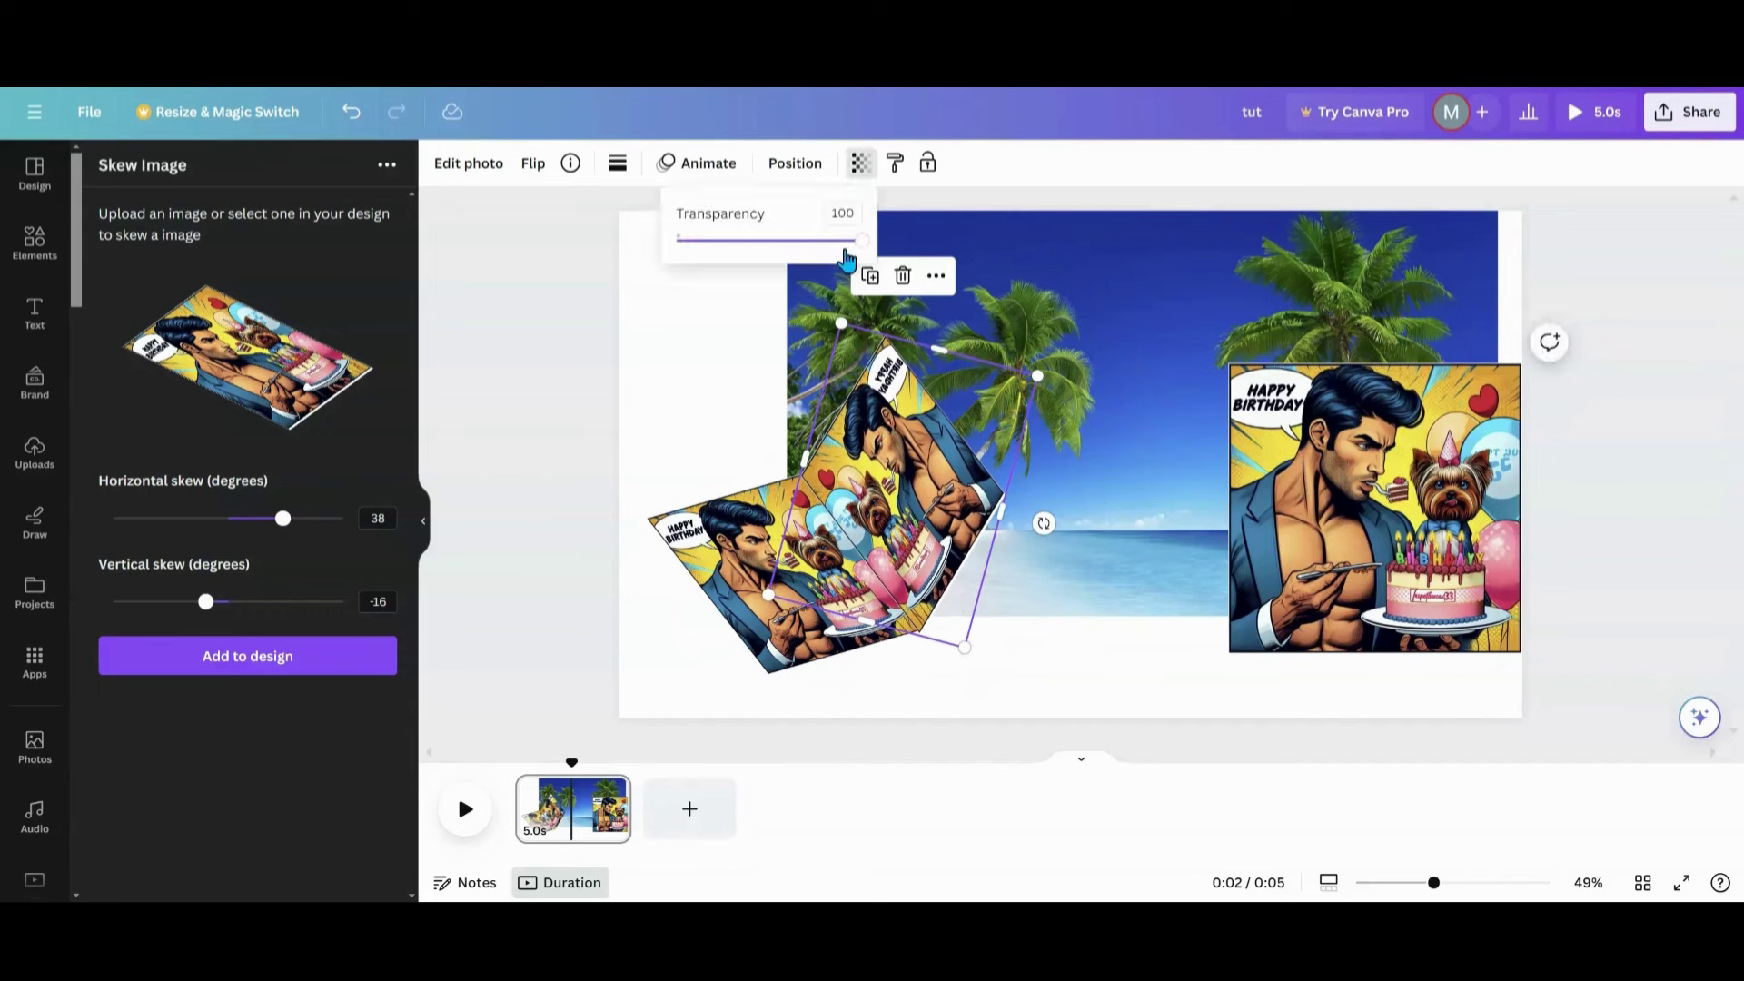
{"action": "left_click_drag", "start_coordinate": [861, 241], "coordinate": [777, 252]}
Move the beach photo to the right side of the page, clear of the faded mirrored copy
{"action": "left_click", "coordinate": [1075, 298]}
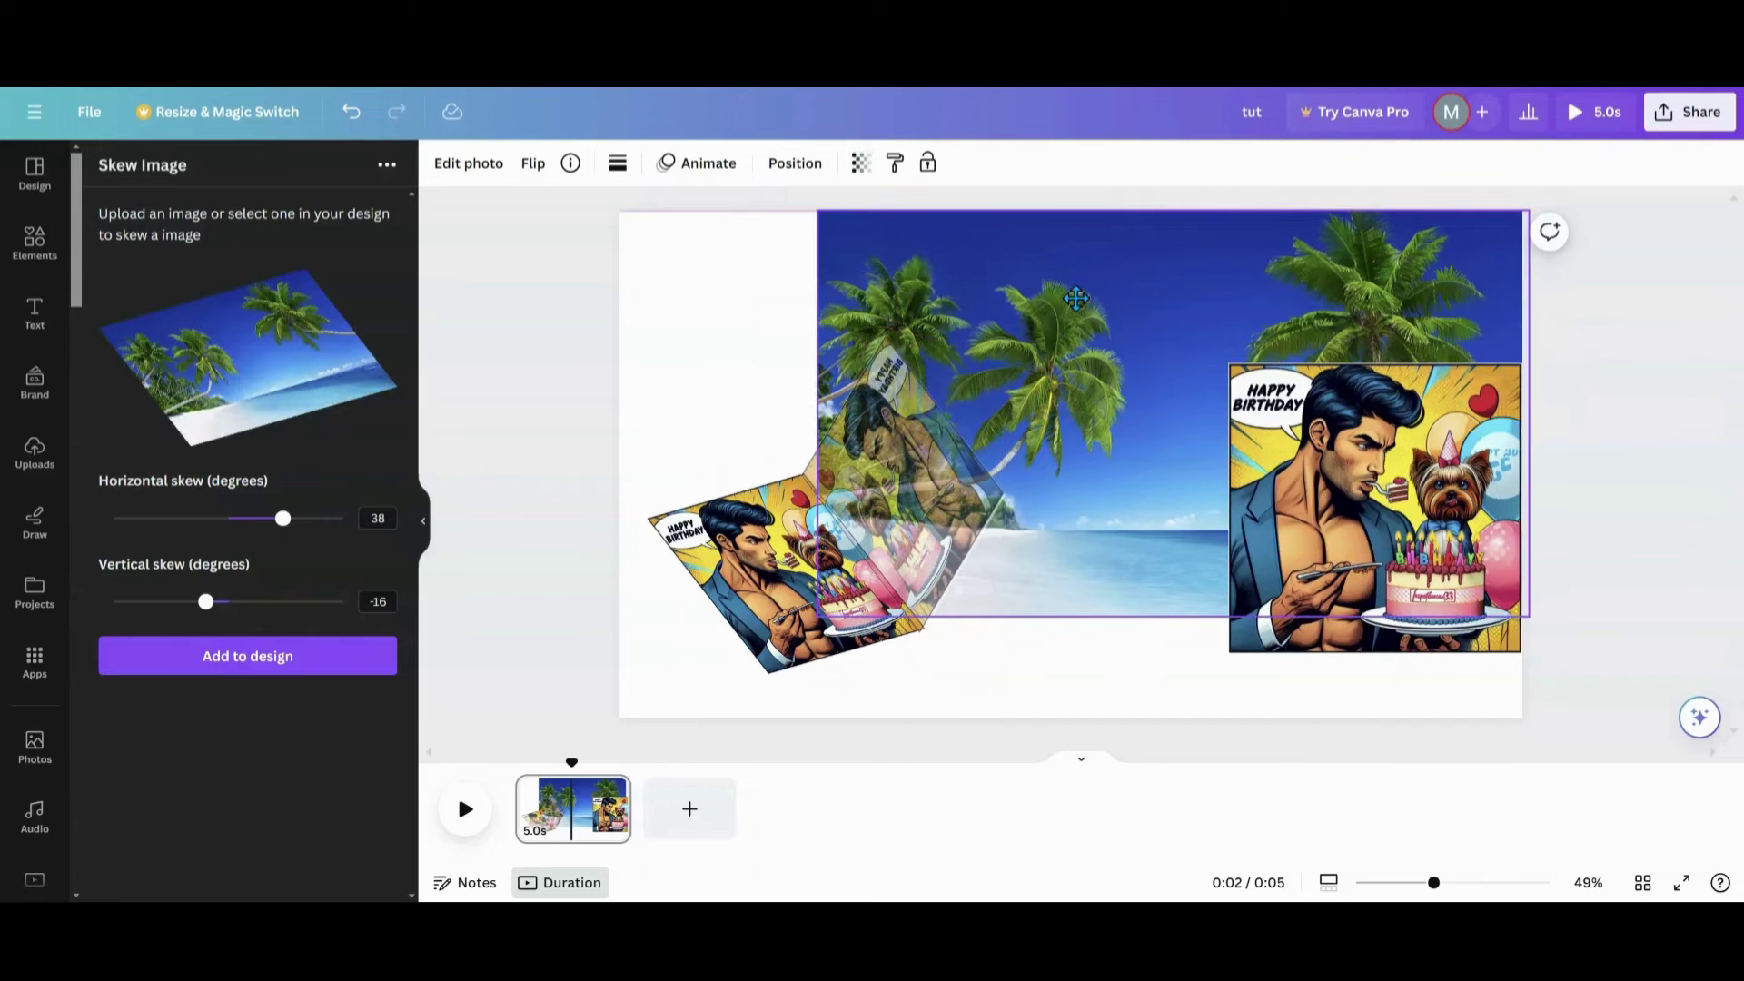
{"action": "left_click_drag", "start_coordinate": [1076, 298], "coordinate": [1337, 298]}
{"action": "left_click", "coordinate": [923, 463]}
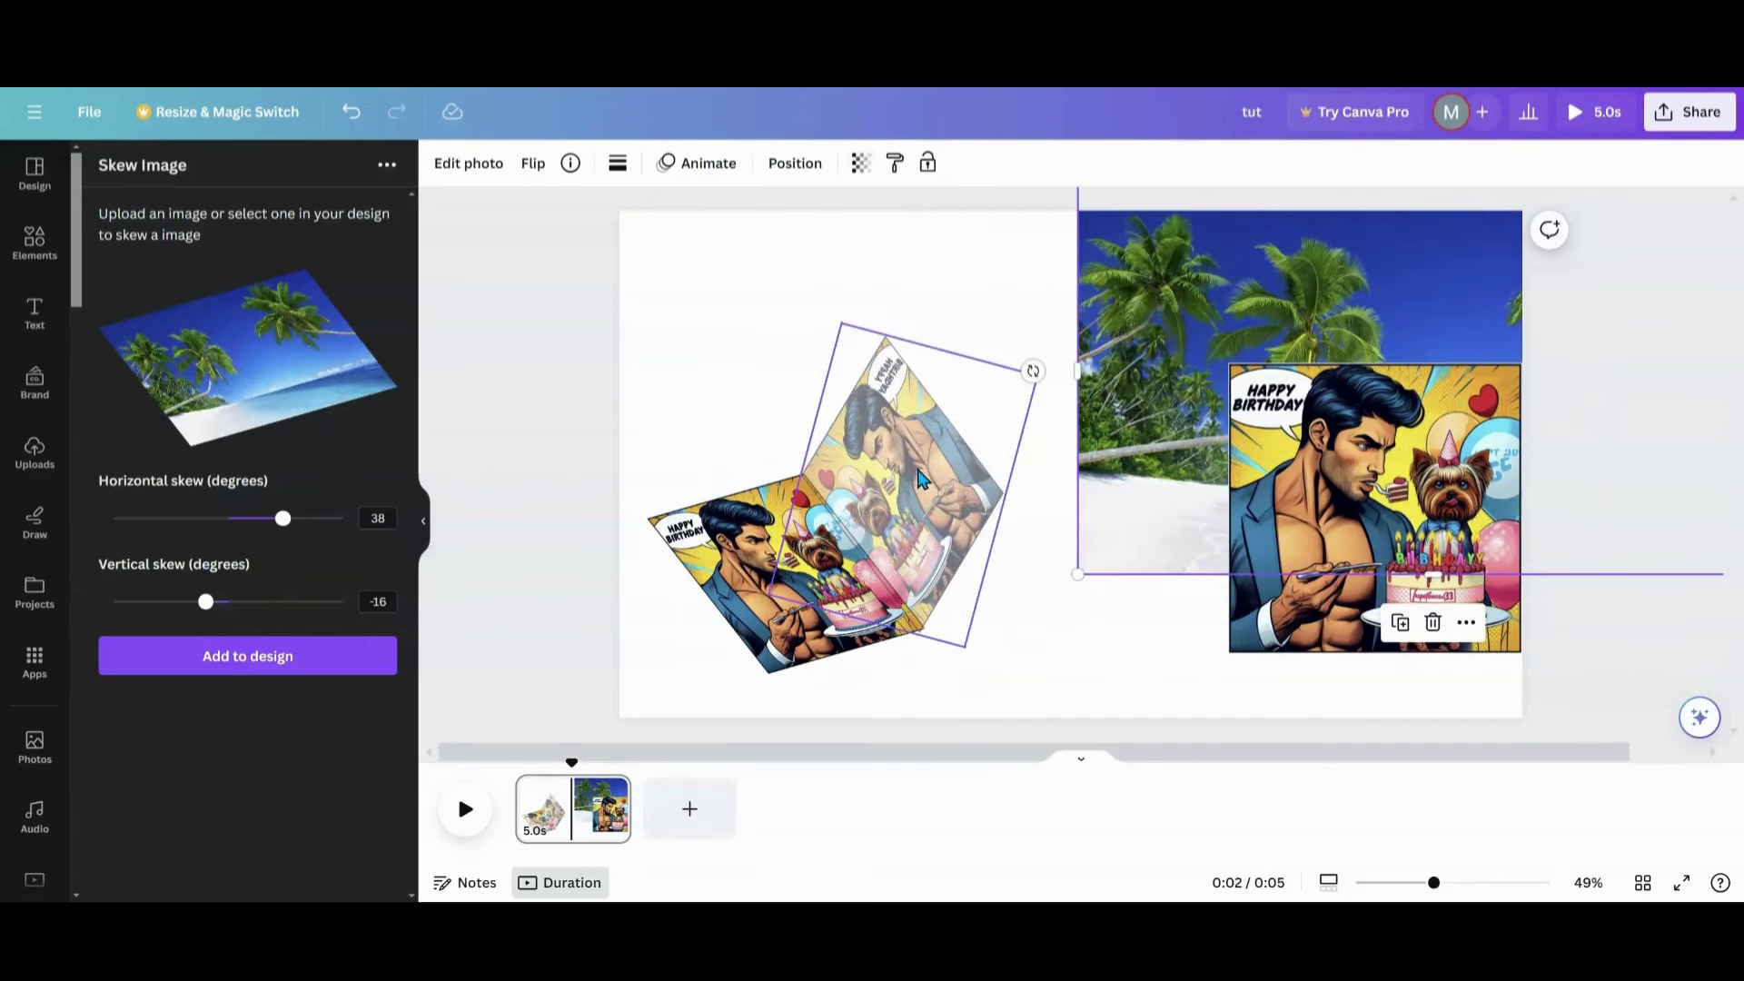
{"action": "left_click_drag", "start_coordinate": [923, 463], "coordinate": [919, 466]}
{"action": "left_click", "coordinate": [1027, 615]}
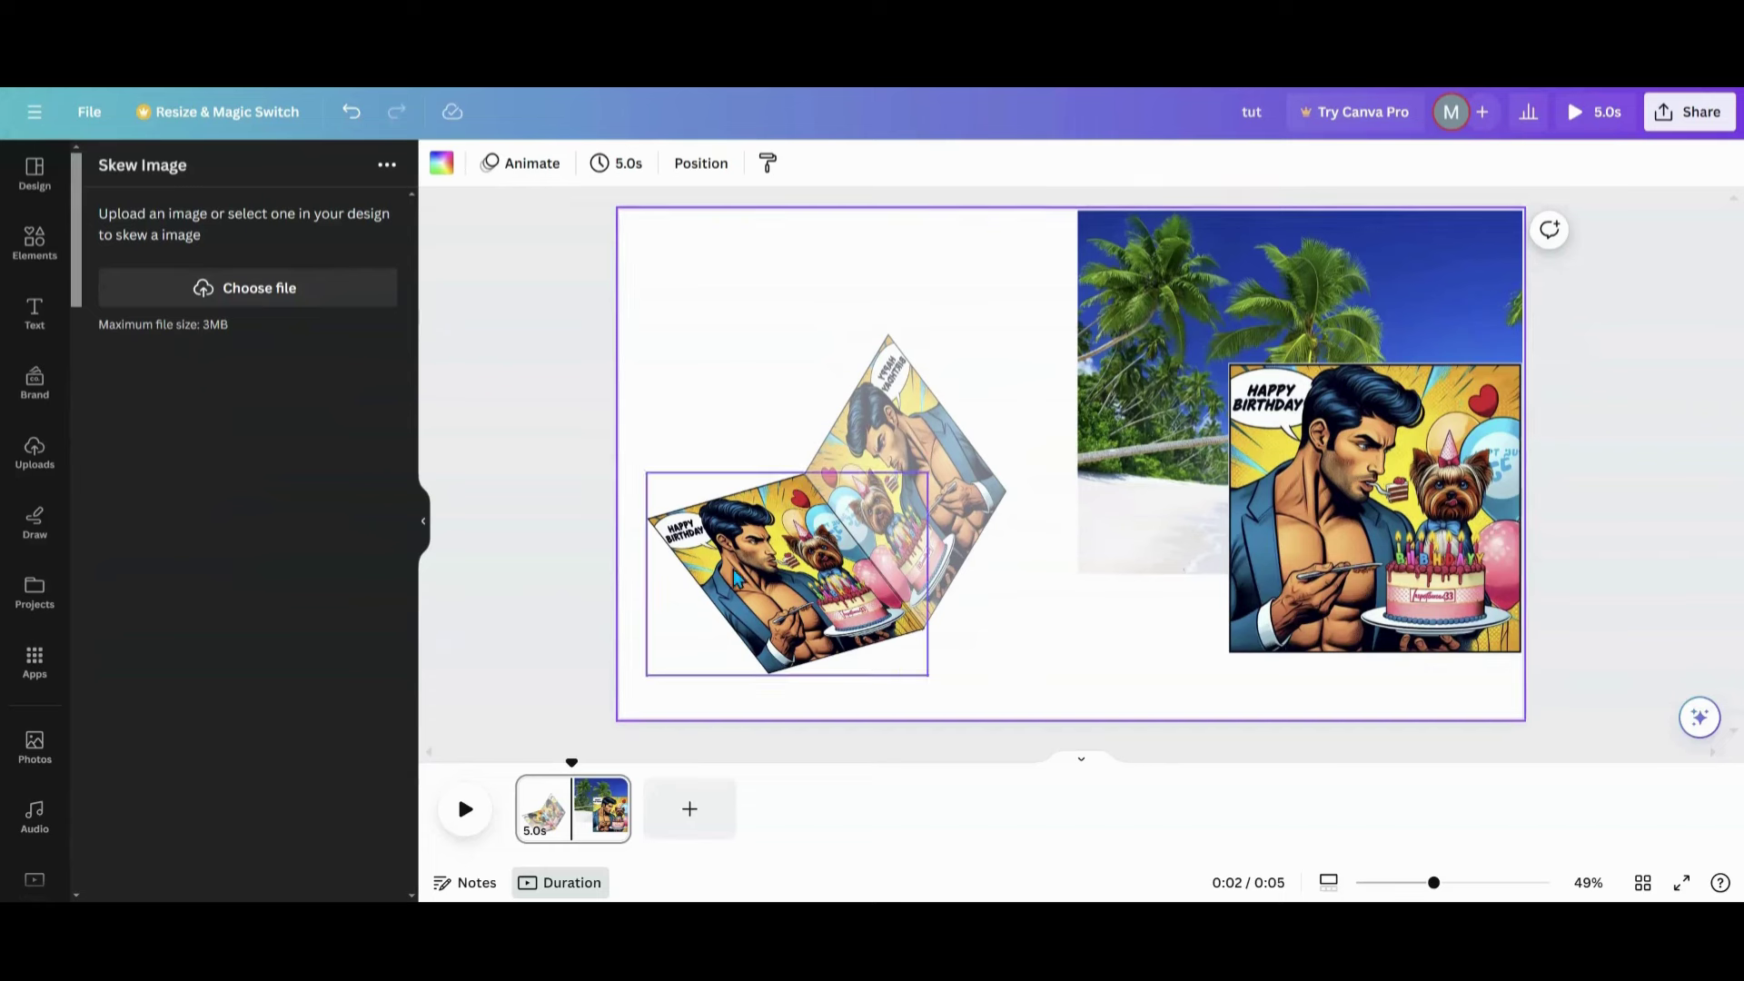
Stack the skewed, mirrored and original birthday pictures in the page's upper-left corner and shift the beach photo toward the page centre
{"action": "left_click_drag", "start_coordinate": [782, 602], "coordinate": [727, 360]}
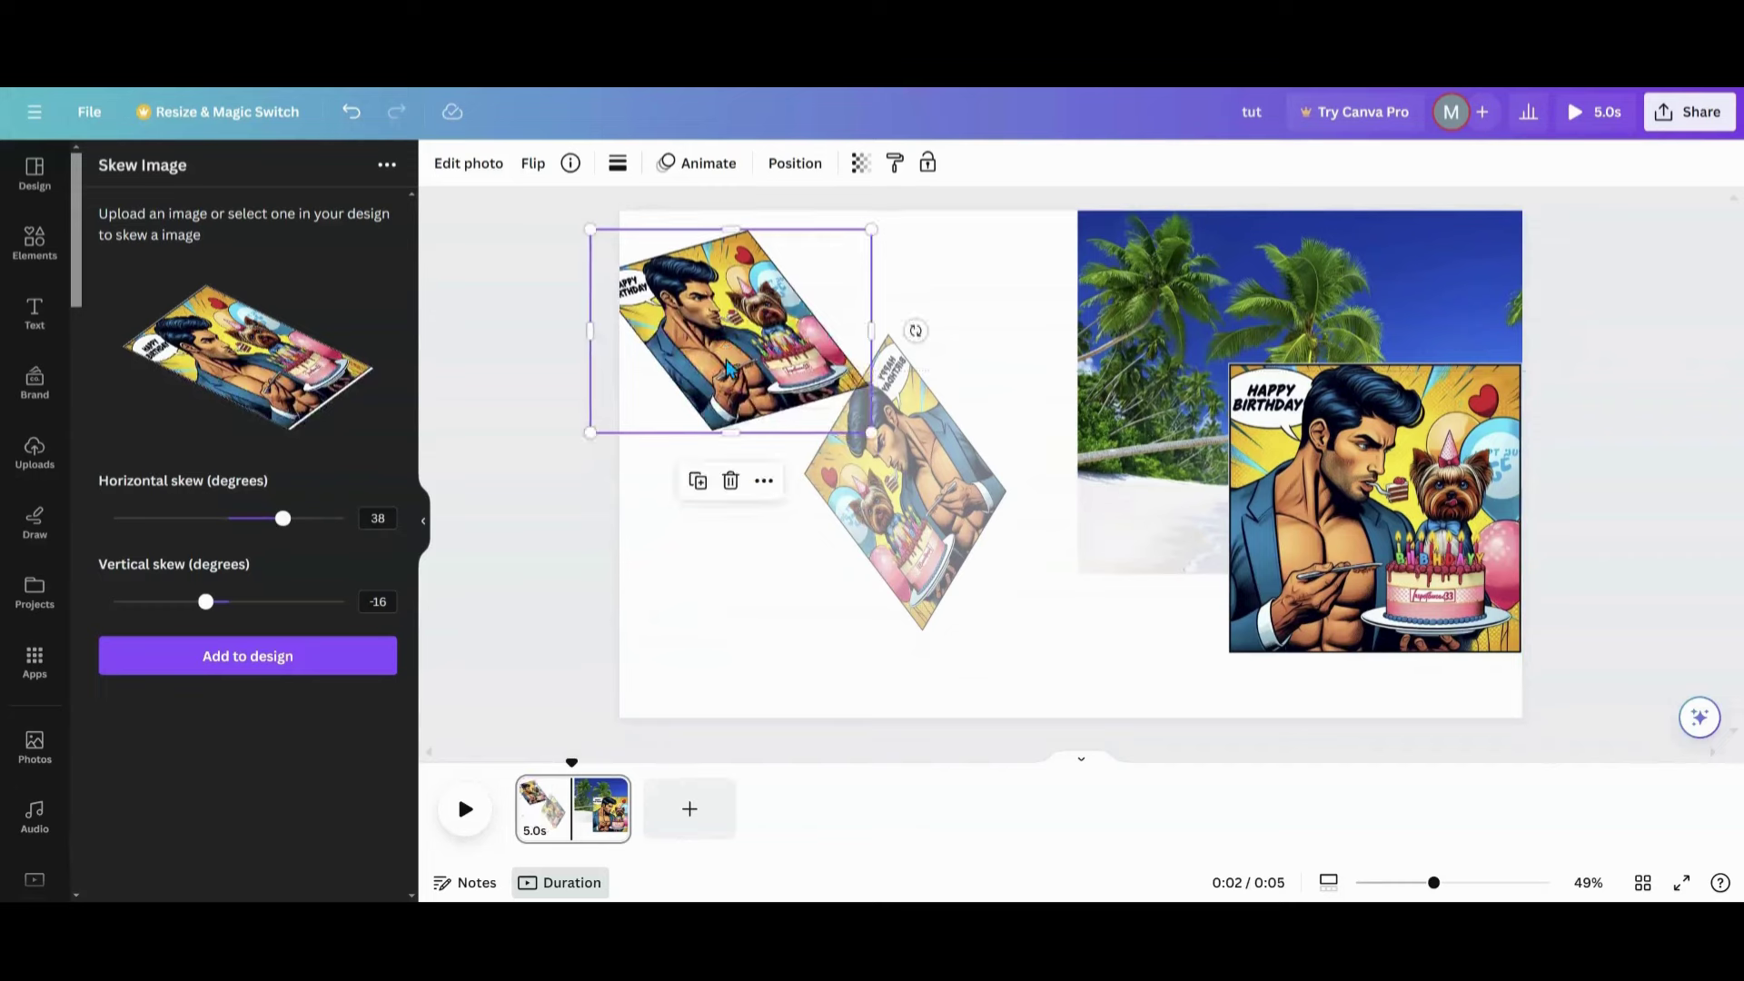
{"action": "left_click_drag", "start_coordinate": [902, 514], "coordinate": [752, 350]}
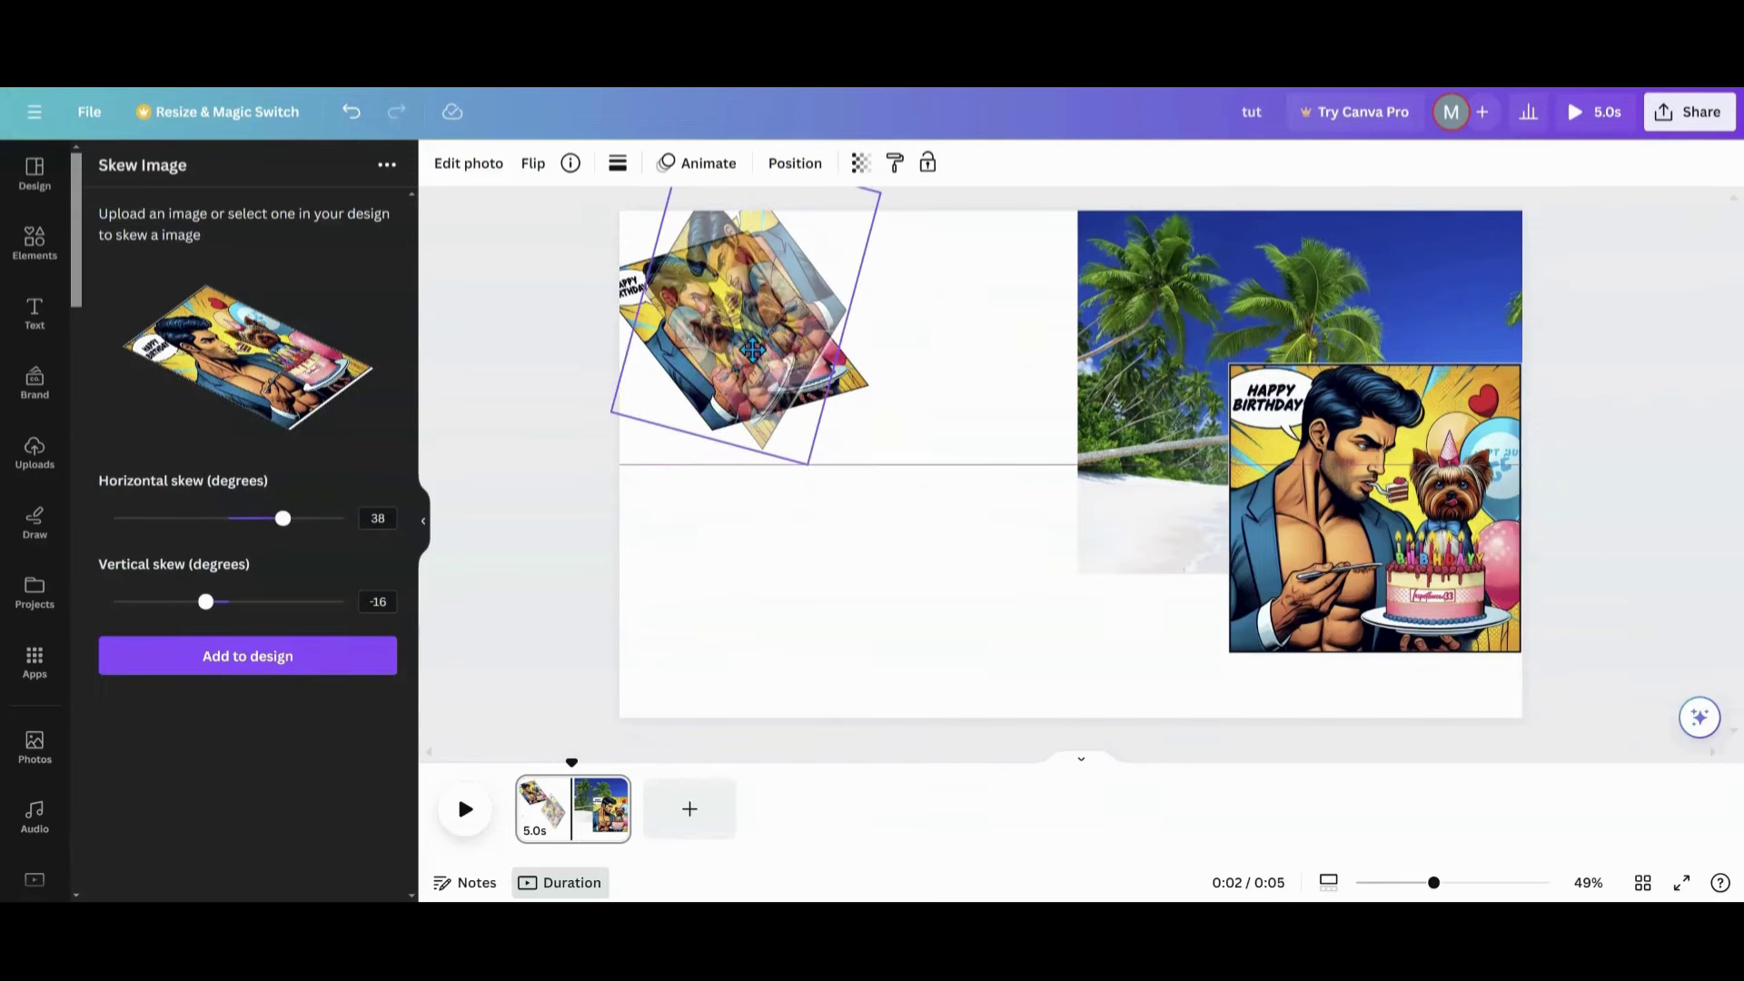
{"action": "left_click_drag", "start_coordinate": [1382, 654], "coordinate": [1097, 559]}
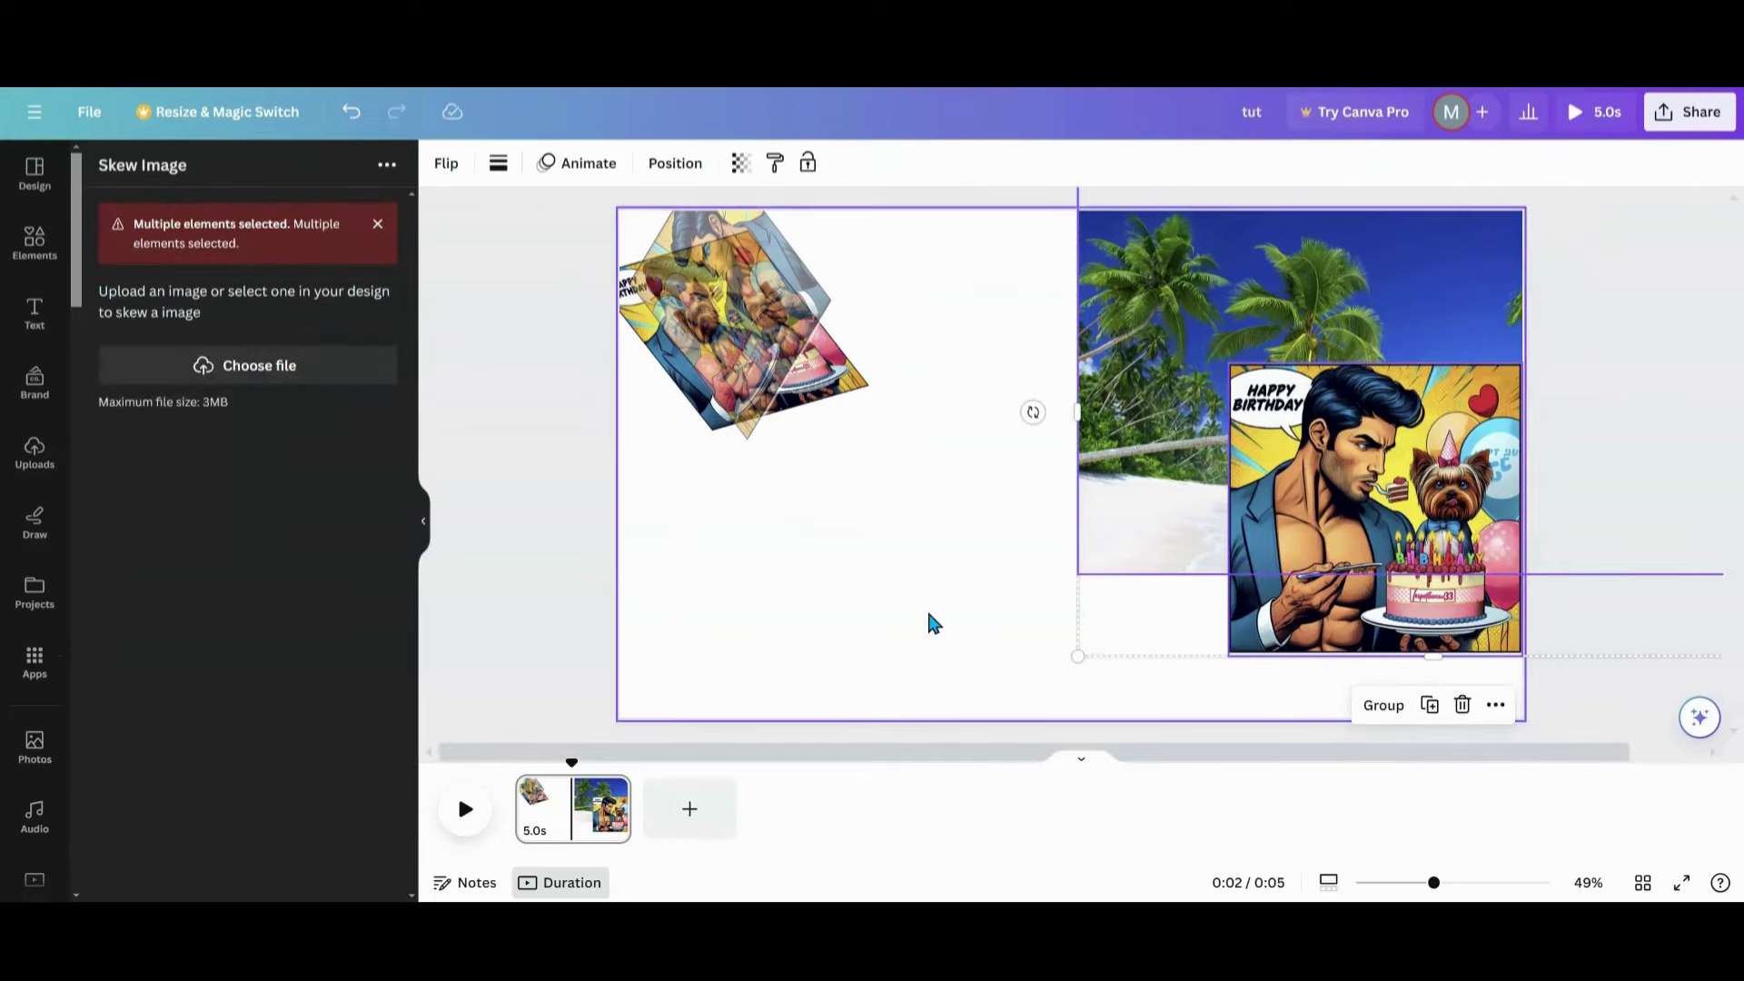
{"action": "left_click", "coordinate": [1152, 657]}
{"action": "left_click_drag", "start_coordinate": [1371, 627], "coordinate": [936, 502]}
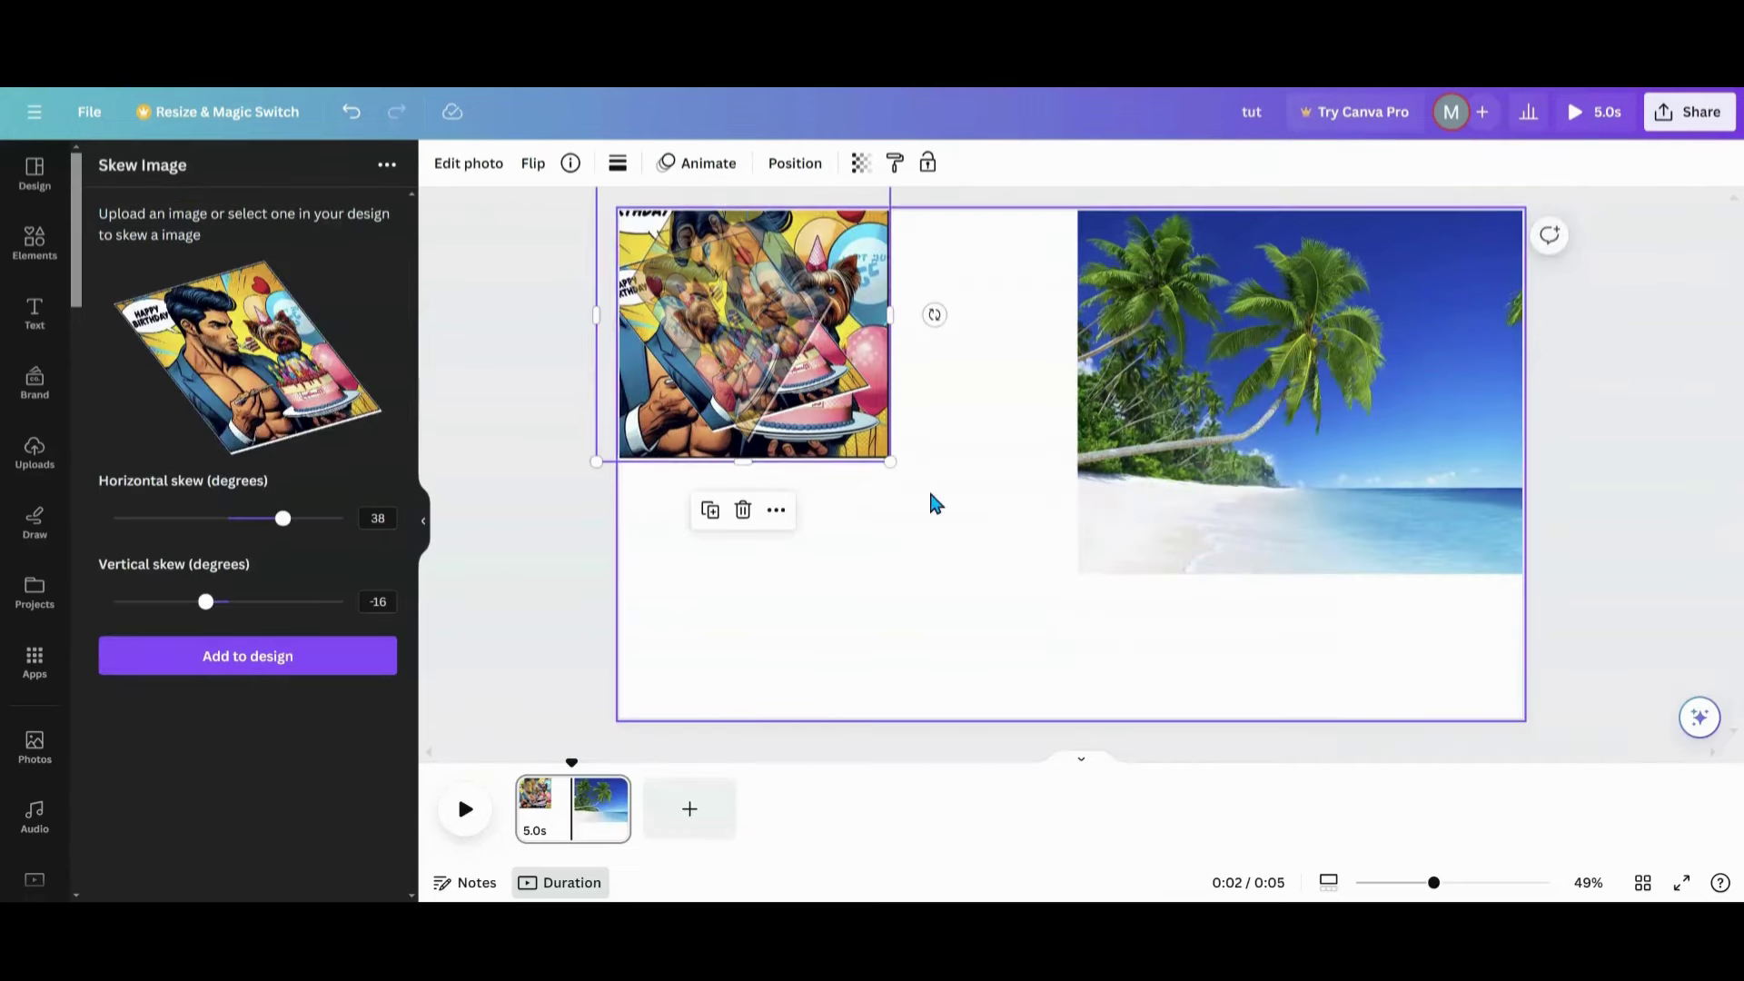
{"action": "left_click_drag", "start_coordinate": [1211, 569], "coordinate": [1159, 546]}
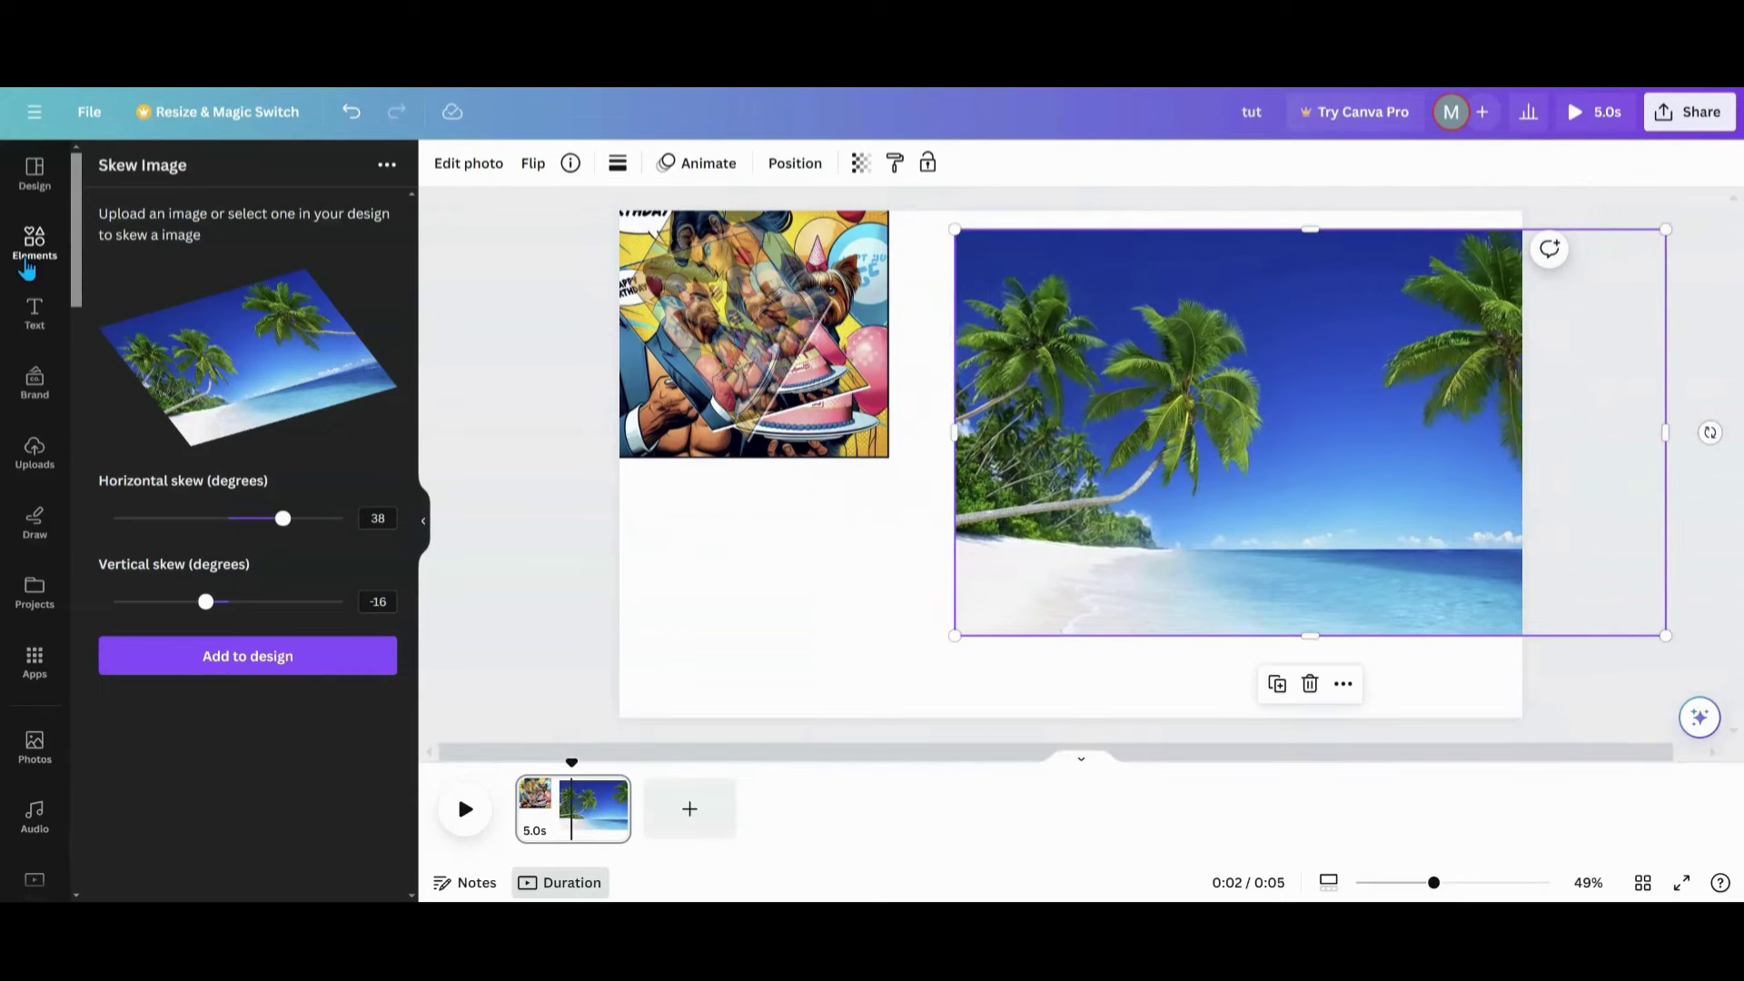
Add a circular frame from the elements library and place it below the beach photo's lower-left area, near the birthday pictures
{"action": "left_click", "coordinate": [27, 263]}
{"action": "left_click", "coordinate": [109, 166]}
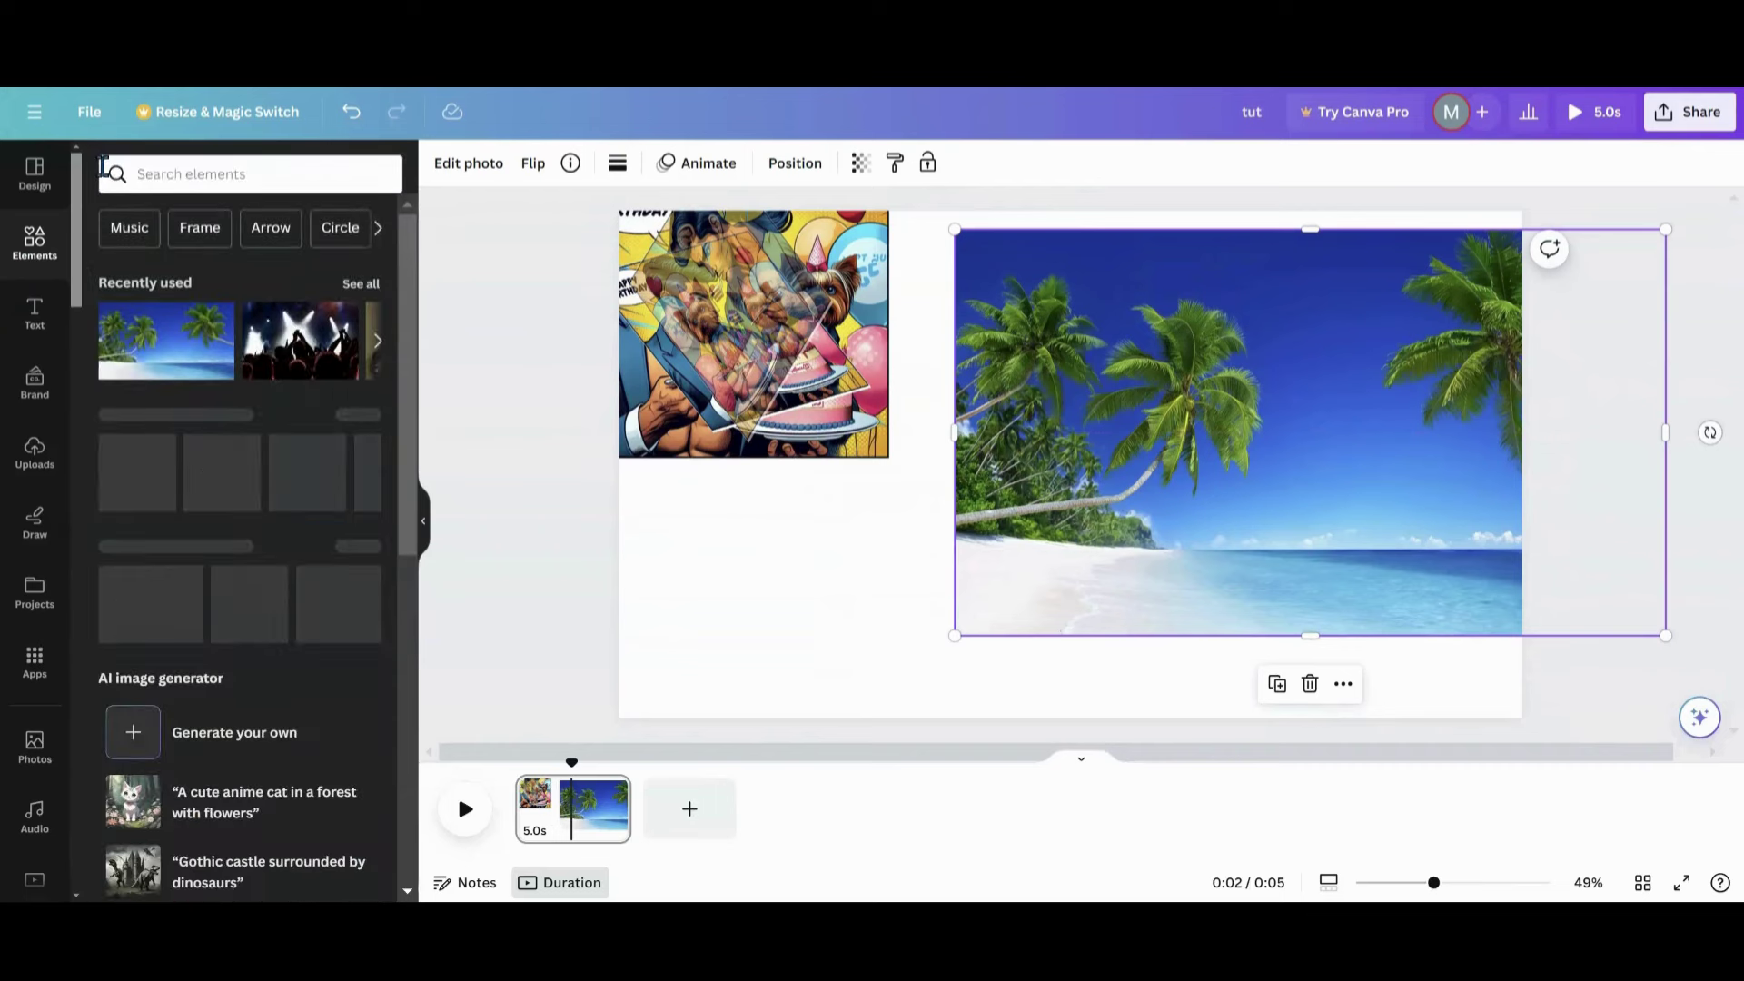
{"action": "scroll", "coordinate": [314, 520], "scroll_direction": "down", "scroll_amount": 5}
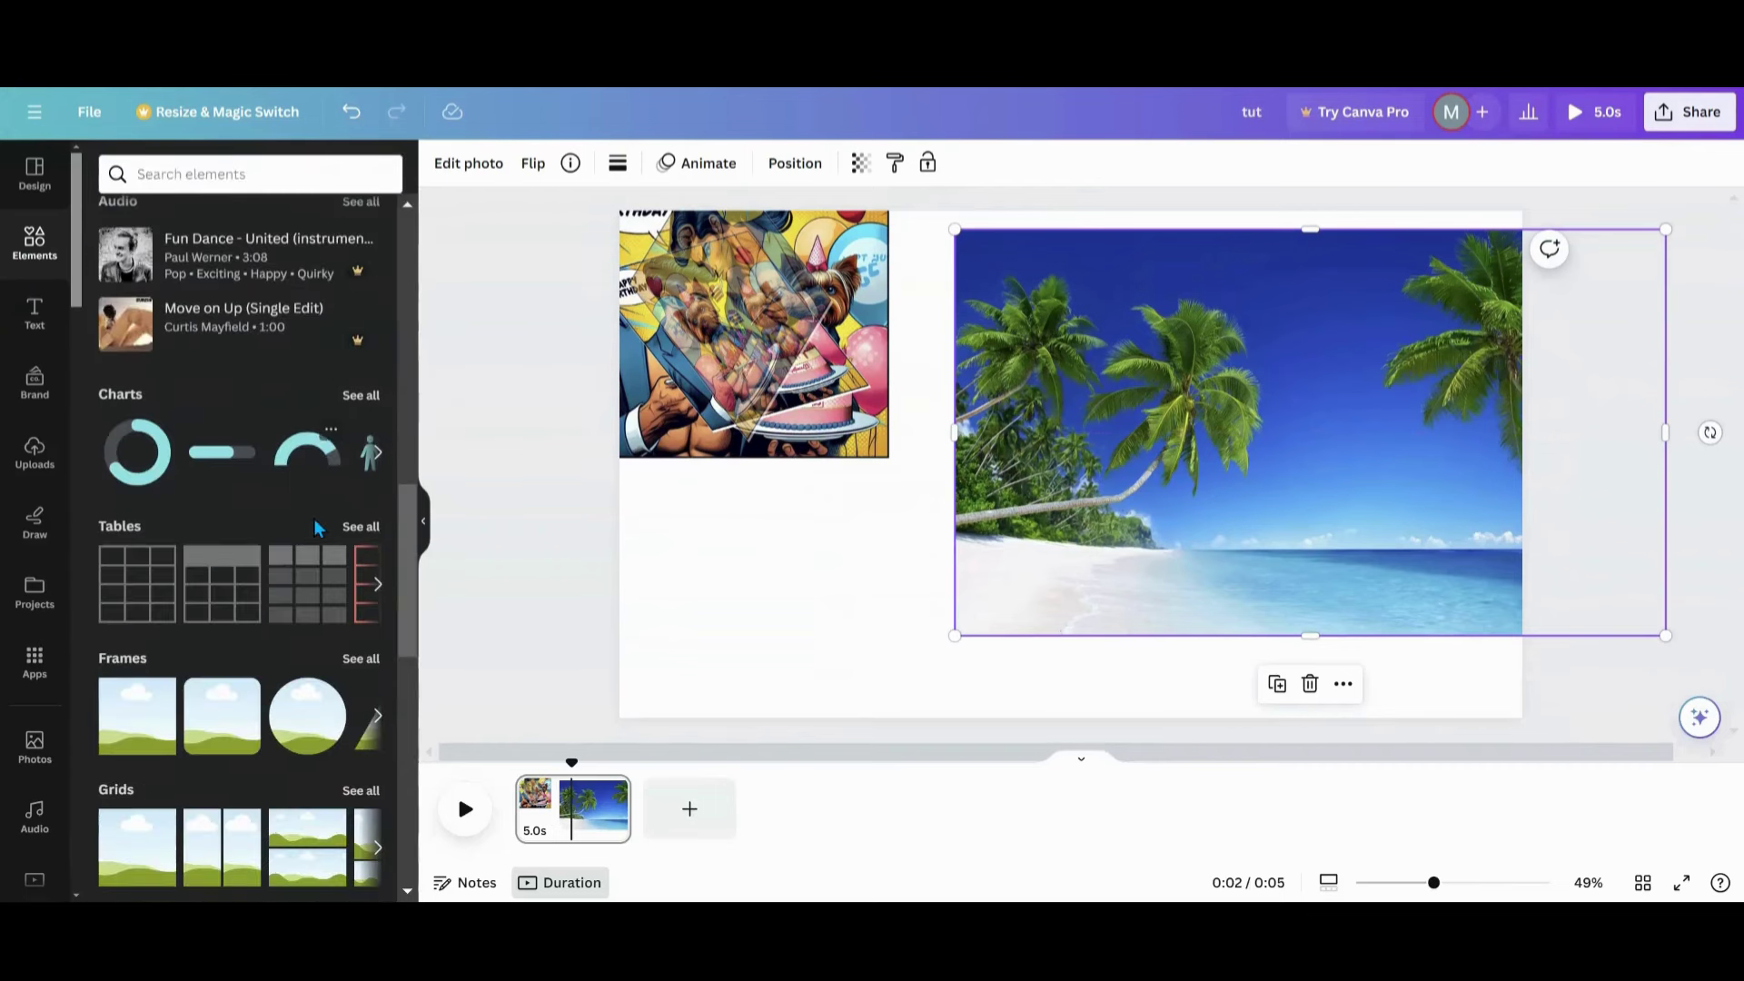
{"action": "left_click", "coordinate": [304, 713]}
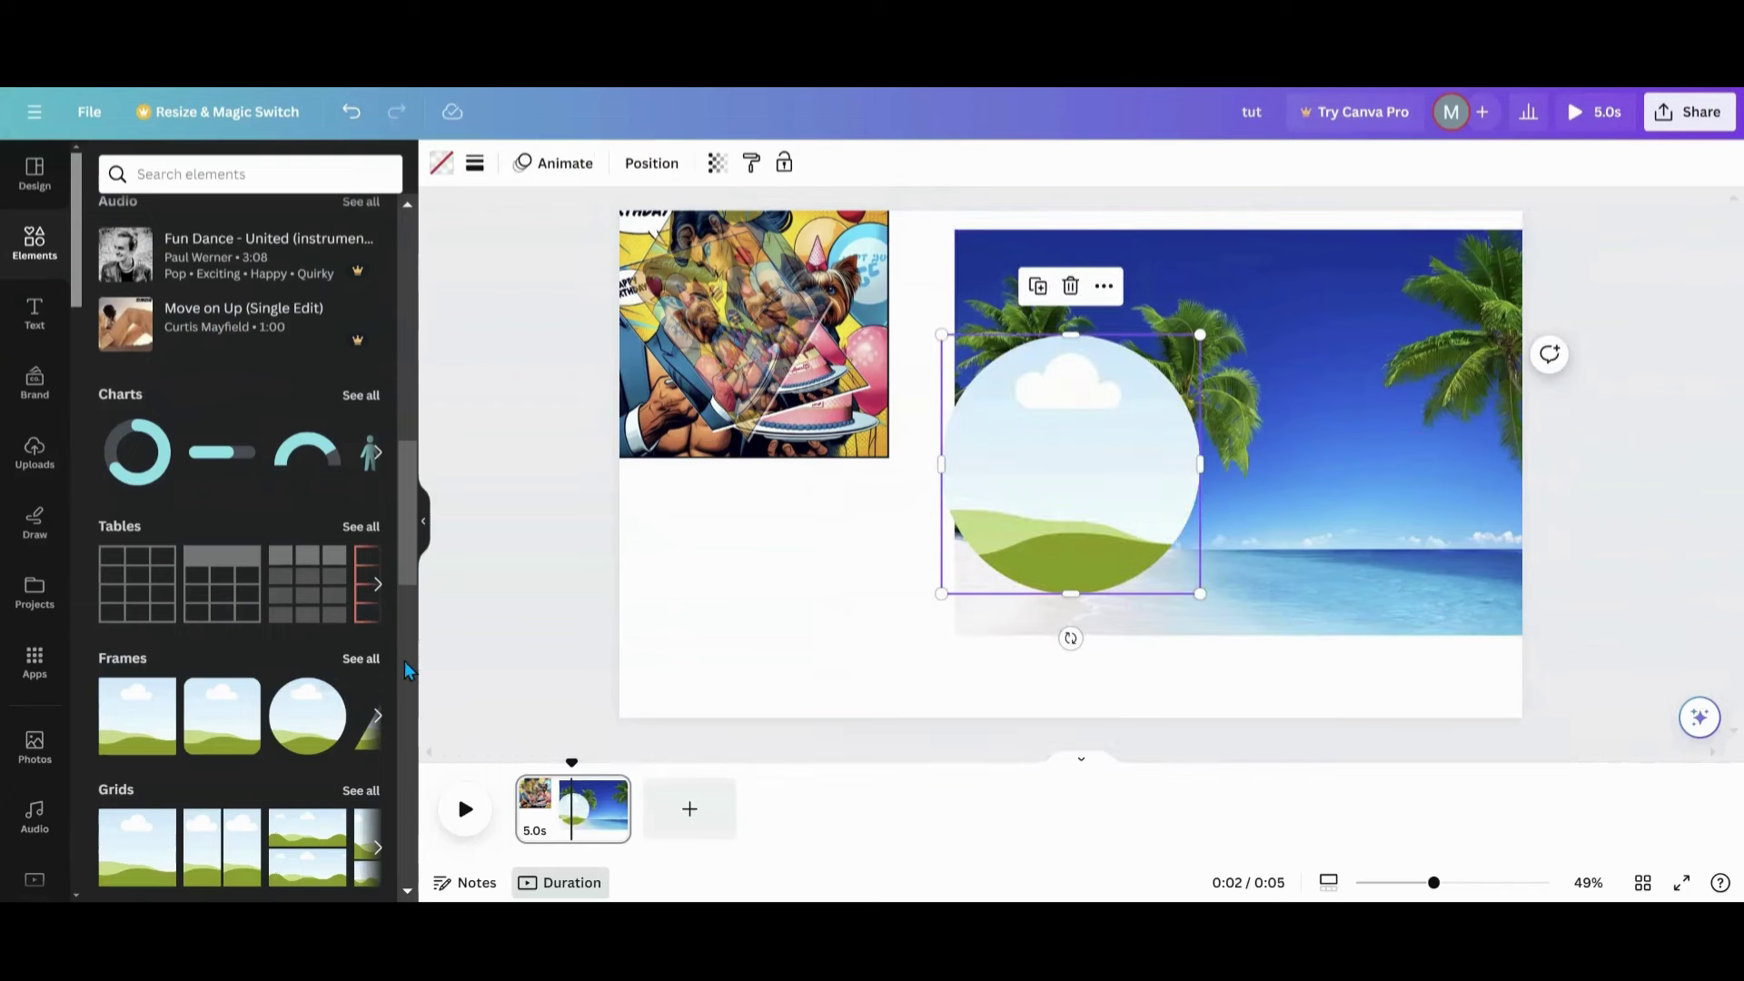
{"action": "left_click_drag", "start_coordinate": [1045, 436], "coordinate": [864, 525]}
Bring the beach photo to the front of the layers and drop it into the circular frame
{"action": "right_click", "coordinate": [1125, 294]}
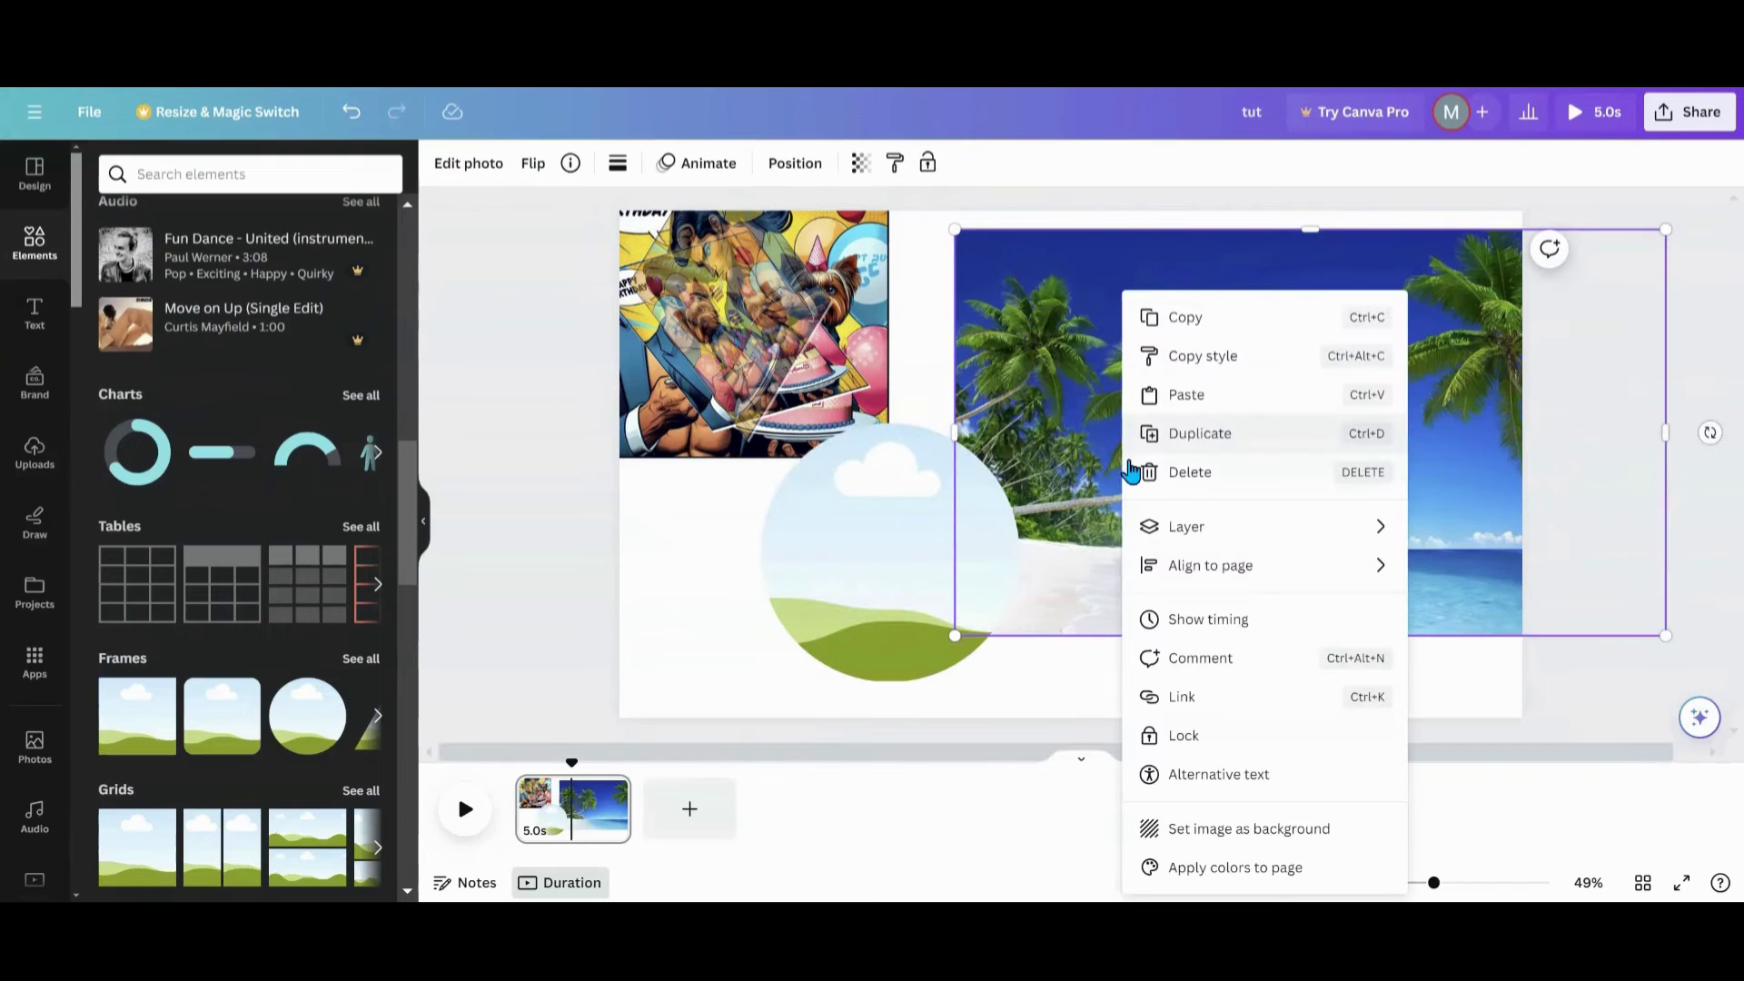
{"action": "mouse_move", "coordinate": [1390, 526]}
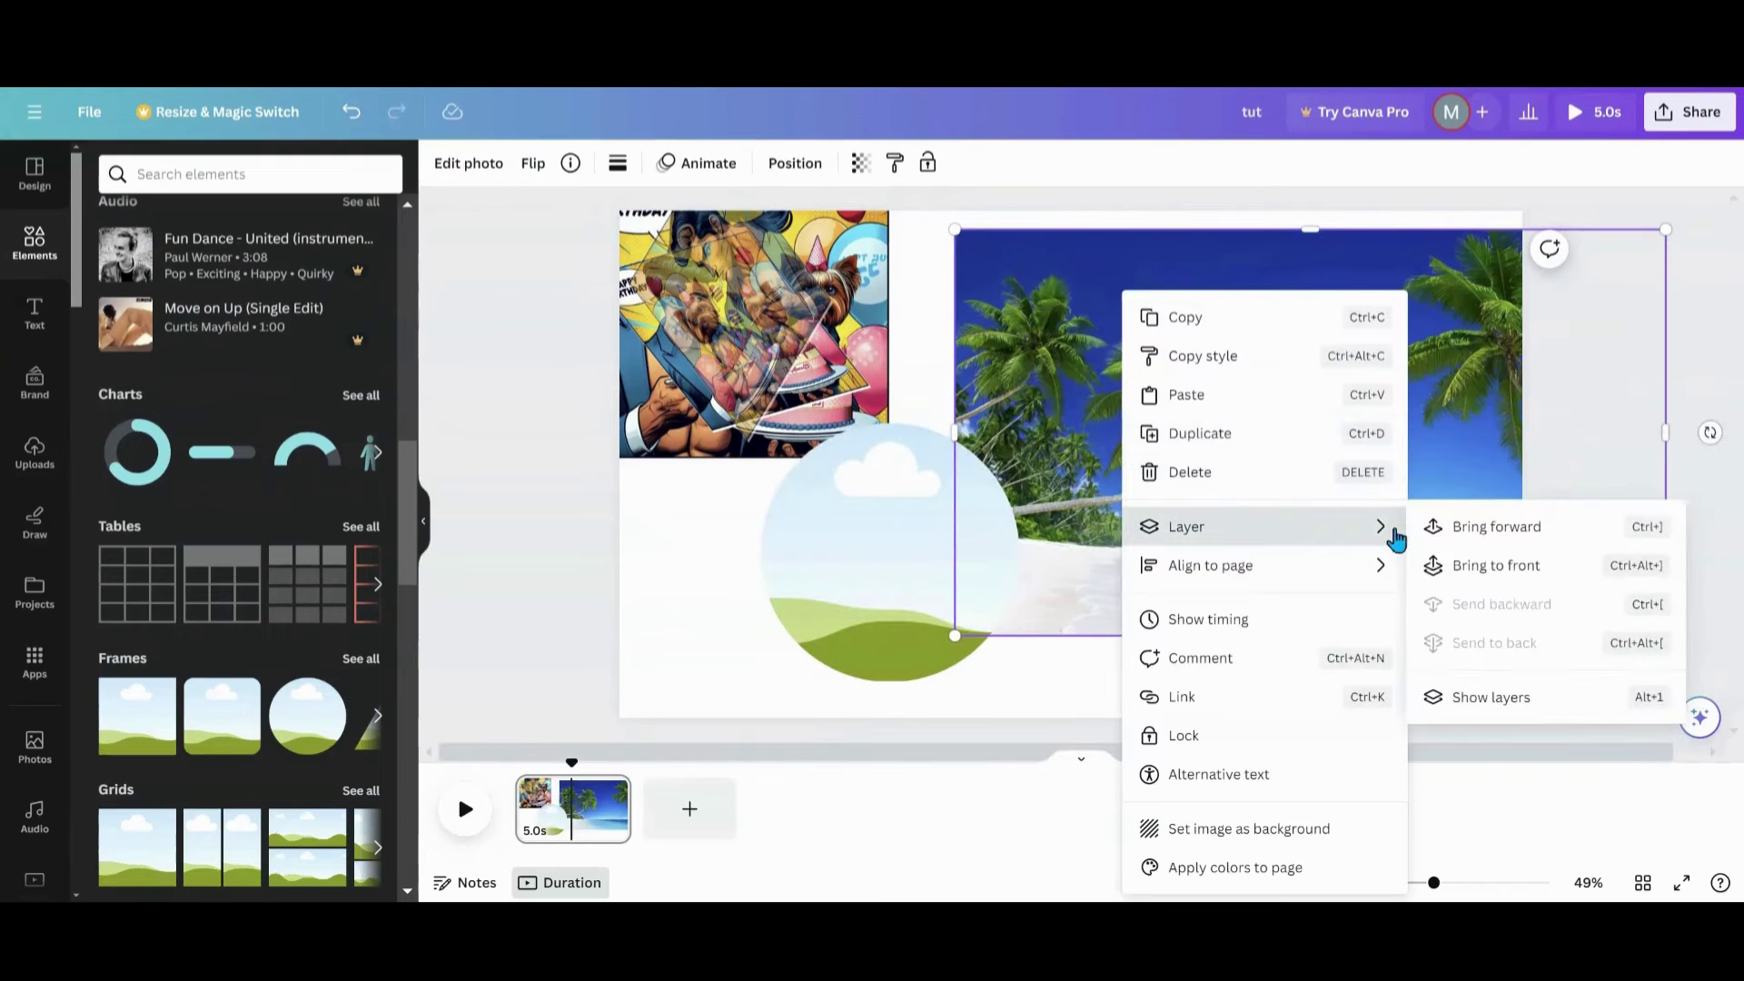
{"action": "left_click", "coordinate": [1478, 567]}
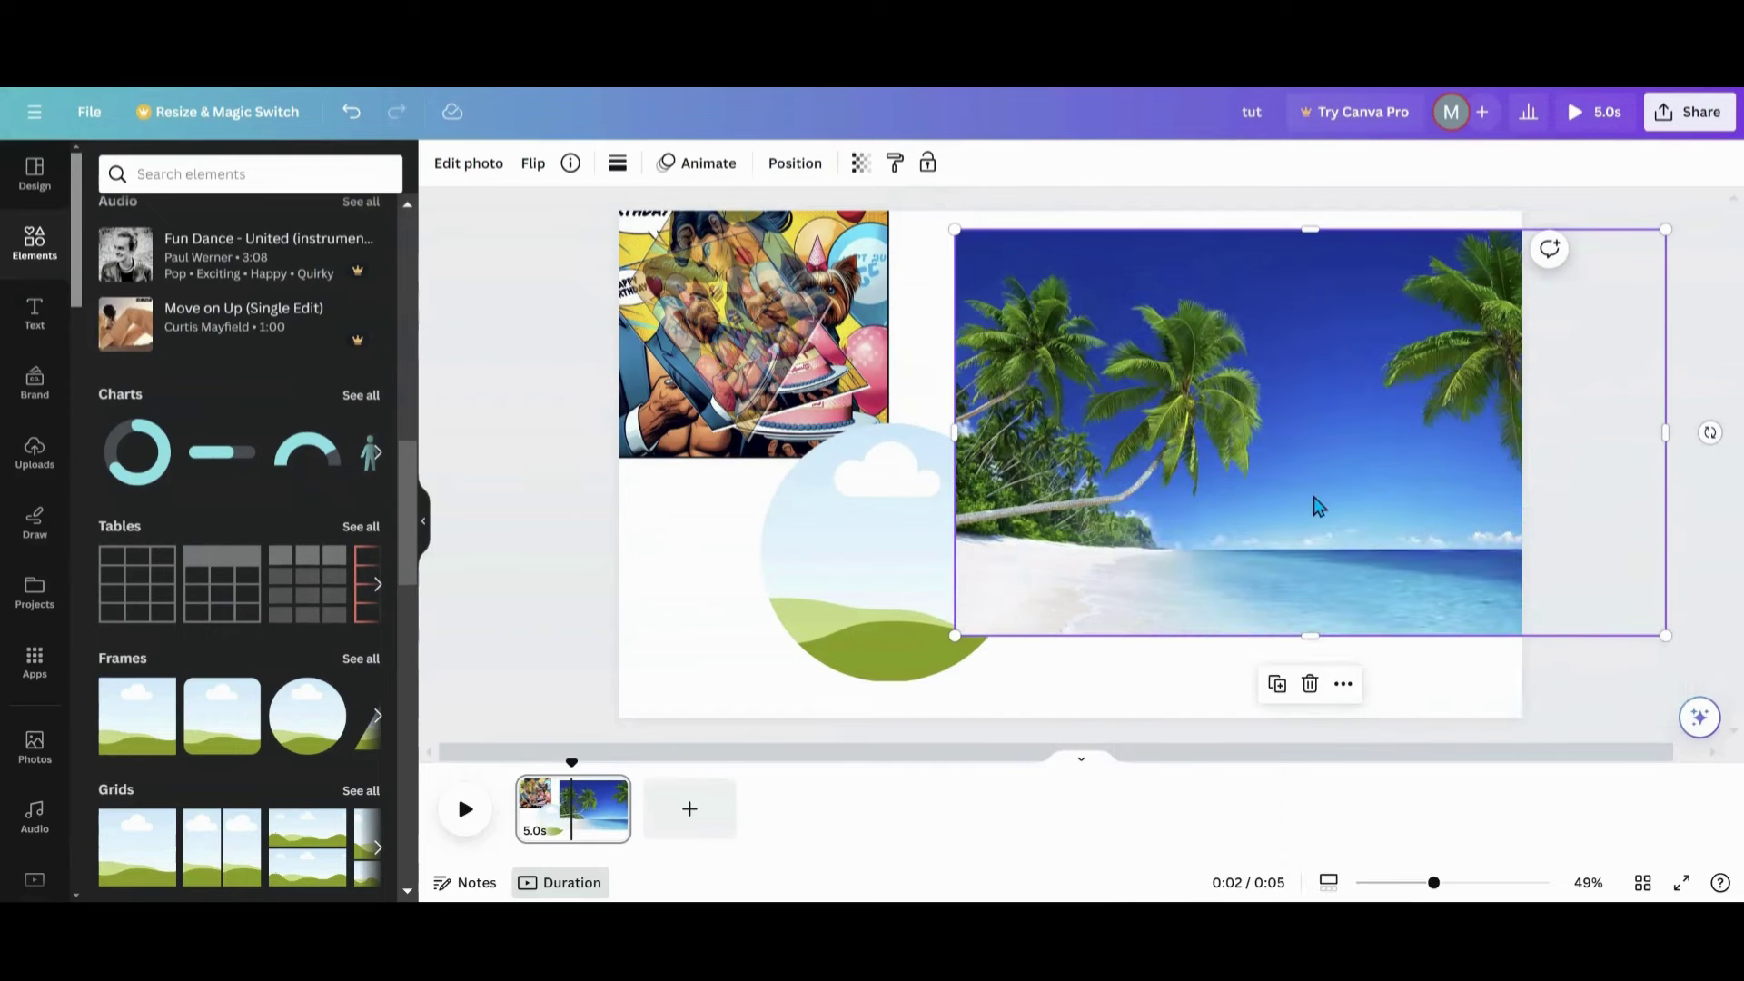
{"action": "left_click_drag", "start_coordinate": [1319, 507], "coordinate": [1237, 523]}
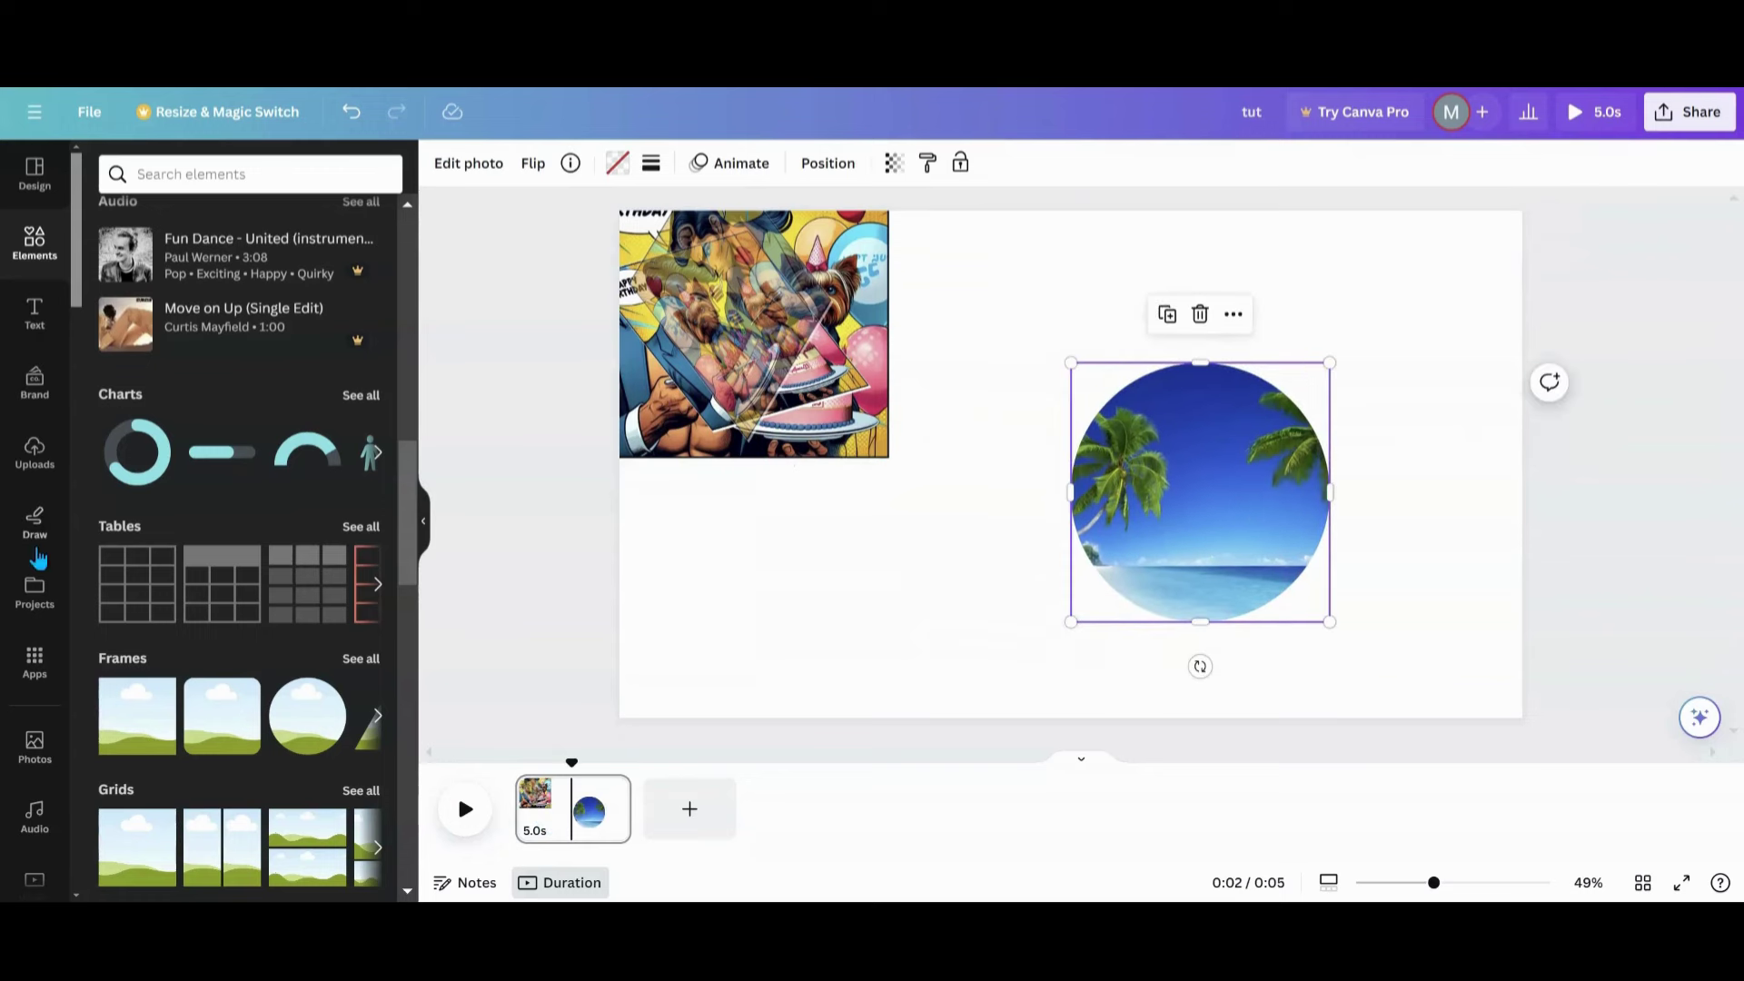
Open the Skew Image app for the circular beach picture and move the picture to the page's upper-right area
{"action": "left_click", "coordinate": [37, 660]}
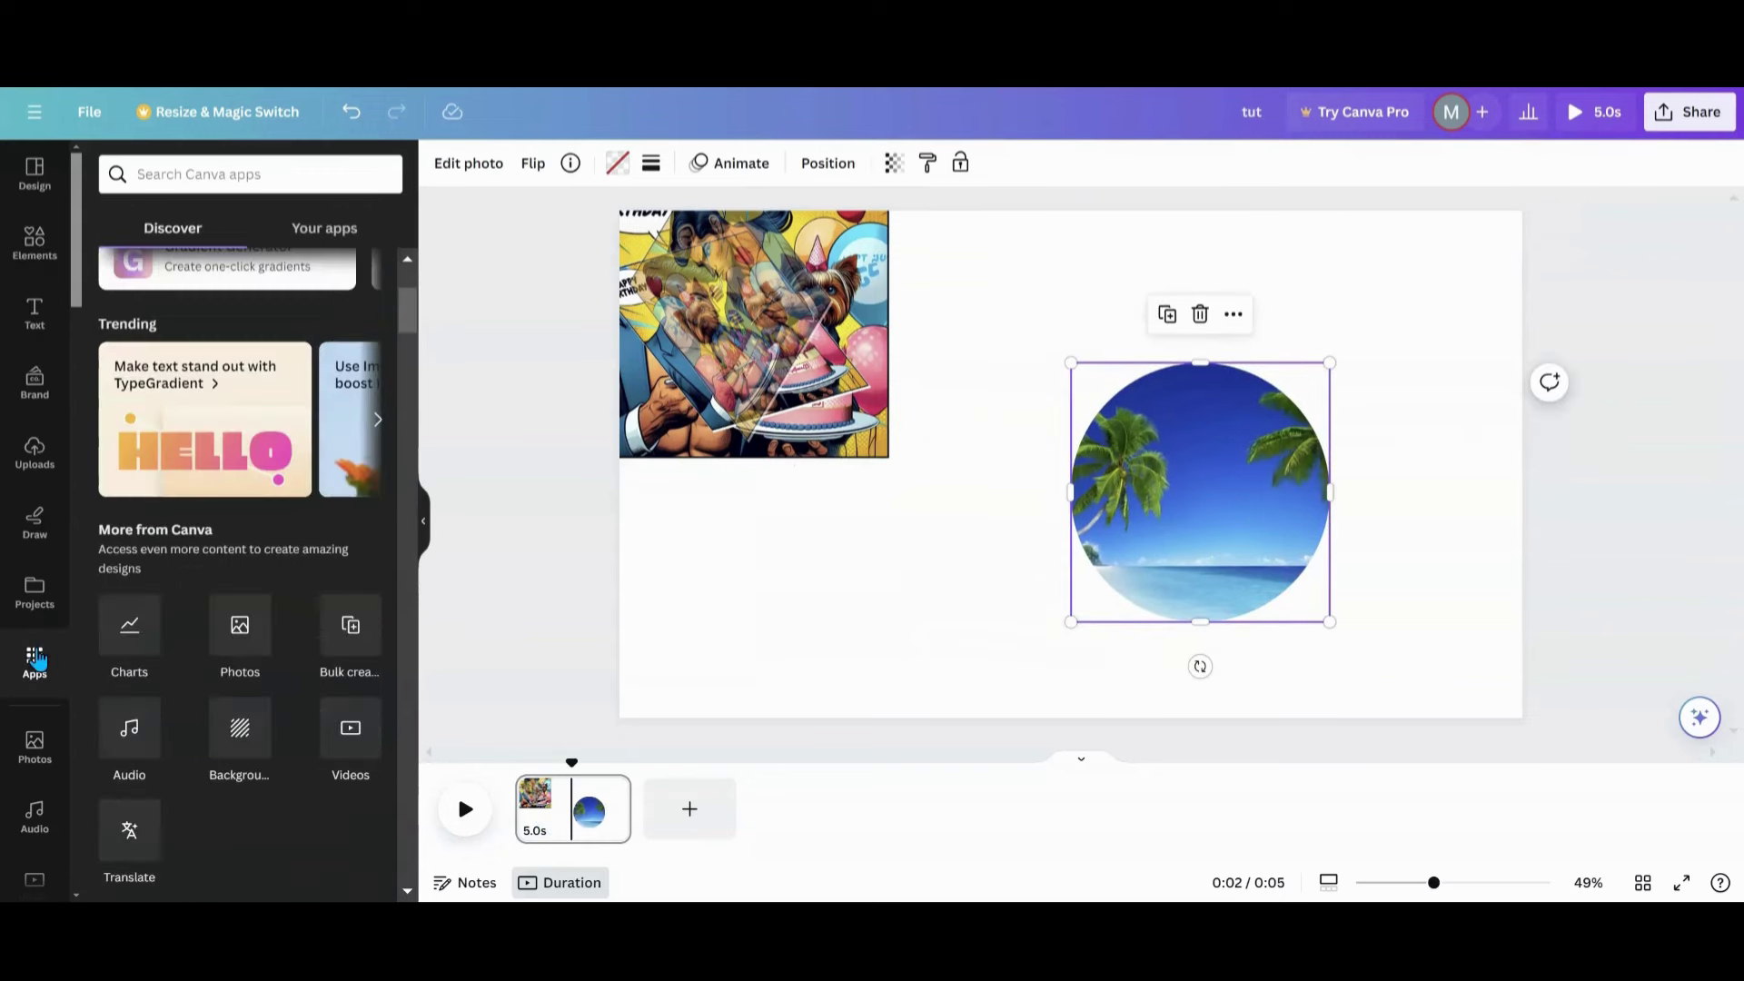
{"action": "left_click", "coordinate": [305, 235]}
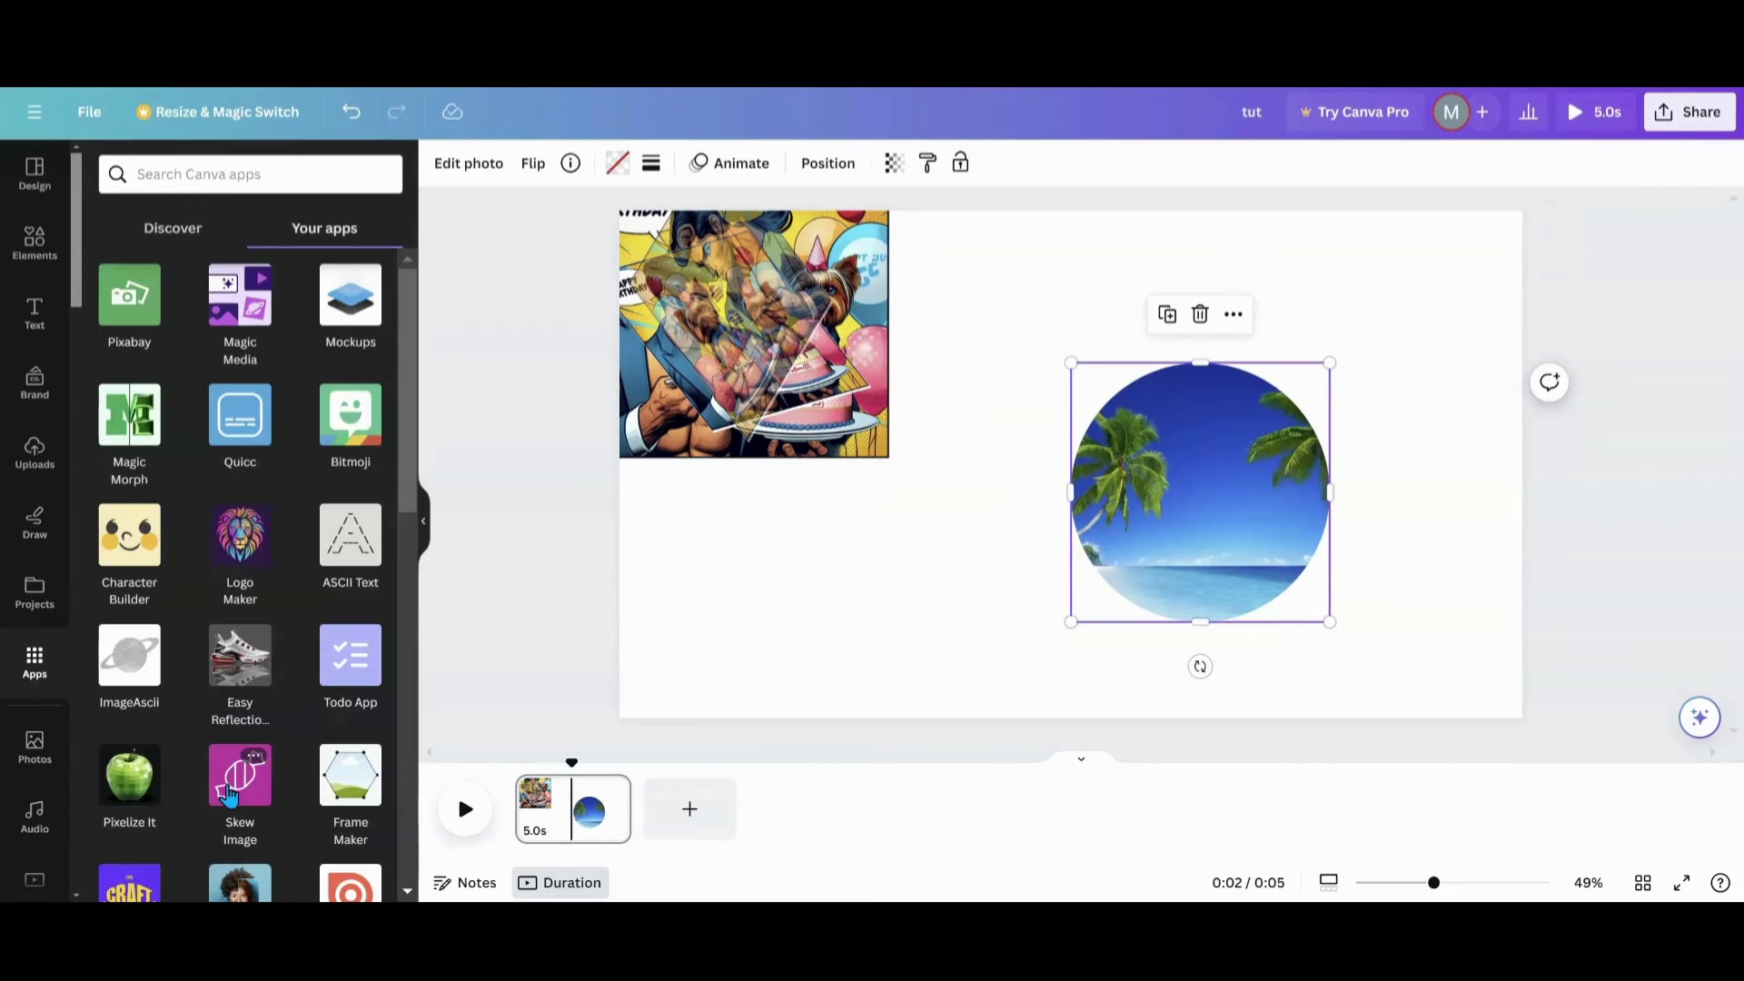
{"action": "left_click", "coordinate": [229, 795]}
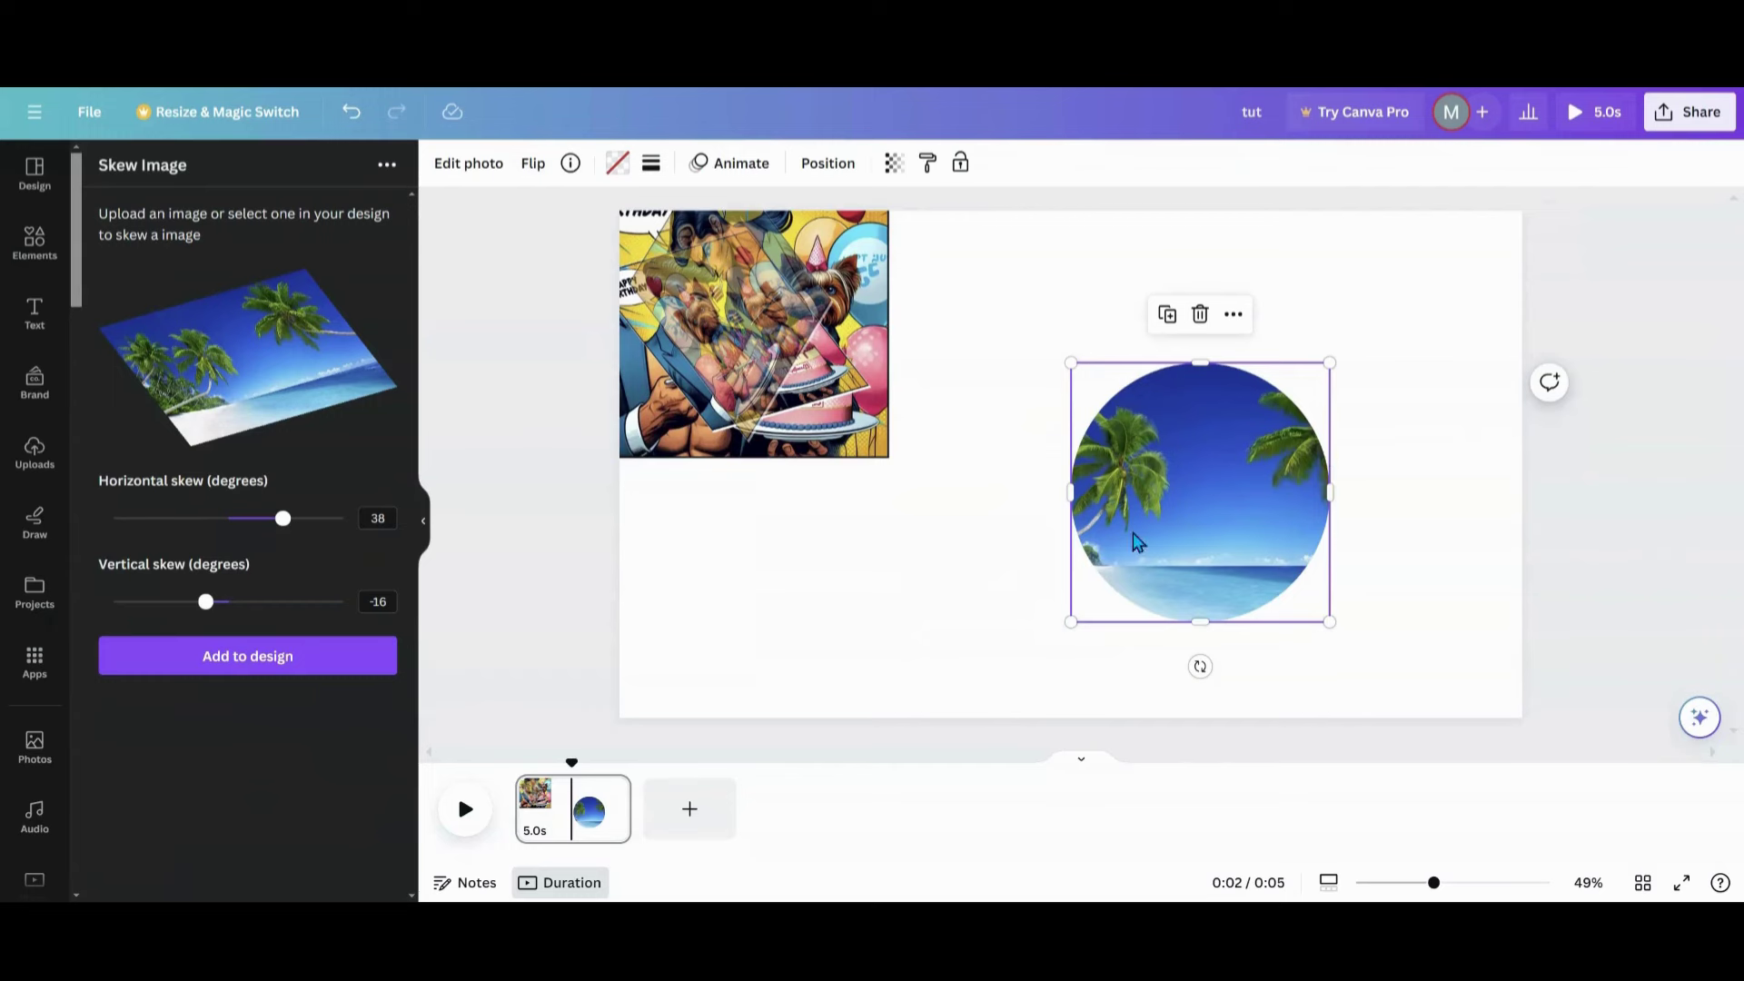
{"action": "mouse_move", "coordinate": [1137, 543]}
{"action": "left_mouse_down"}
{"action": "mouse_move", "coordinate": [1149, 495]}
{"action": "mouse_move", "coordinate": [1253, 563]}
{"action": "mouse_move", "coordinate": [1085, 563]}
{"action": "mouse_move", "coordinate": [1153, 604]}
{"action": "mouse_move", "coordinate": [1245, 573]}
{"action": "mouse_move", "coordinate": [1114, 541]}
{"action": "mouse_move", "coordinate": [1149, 509]}
{"action": "mouse_move", "coordinate": [1132, 486]}
{"action": "mouse_move", "coordinate": [1090, 564]}
{"action": "mouse_move", "coordinate": [1170, 546]}
{"action": "mouse_move", "coordinate": [1129, 555]}
{"action": "left_mouse_up"}
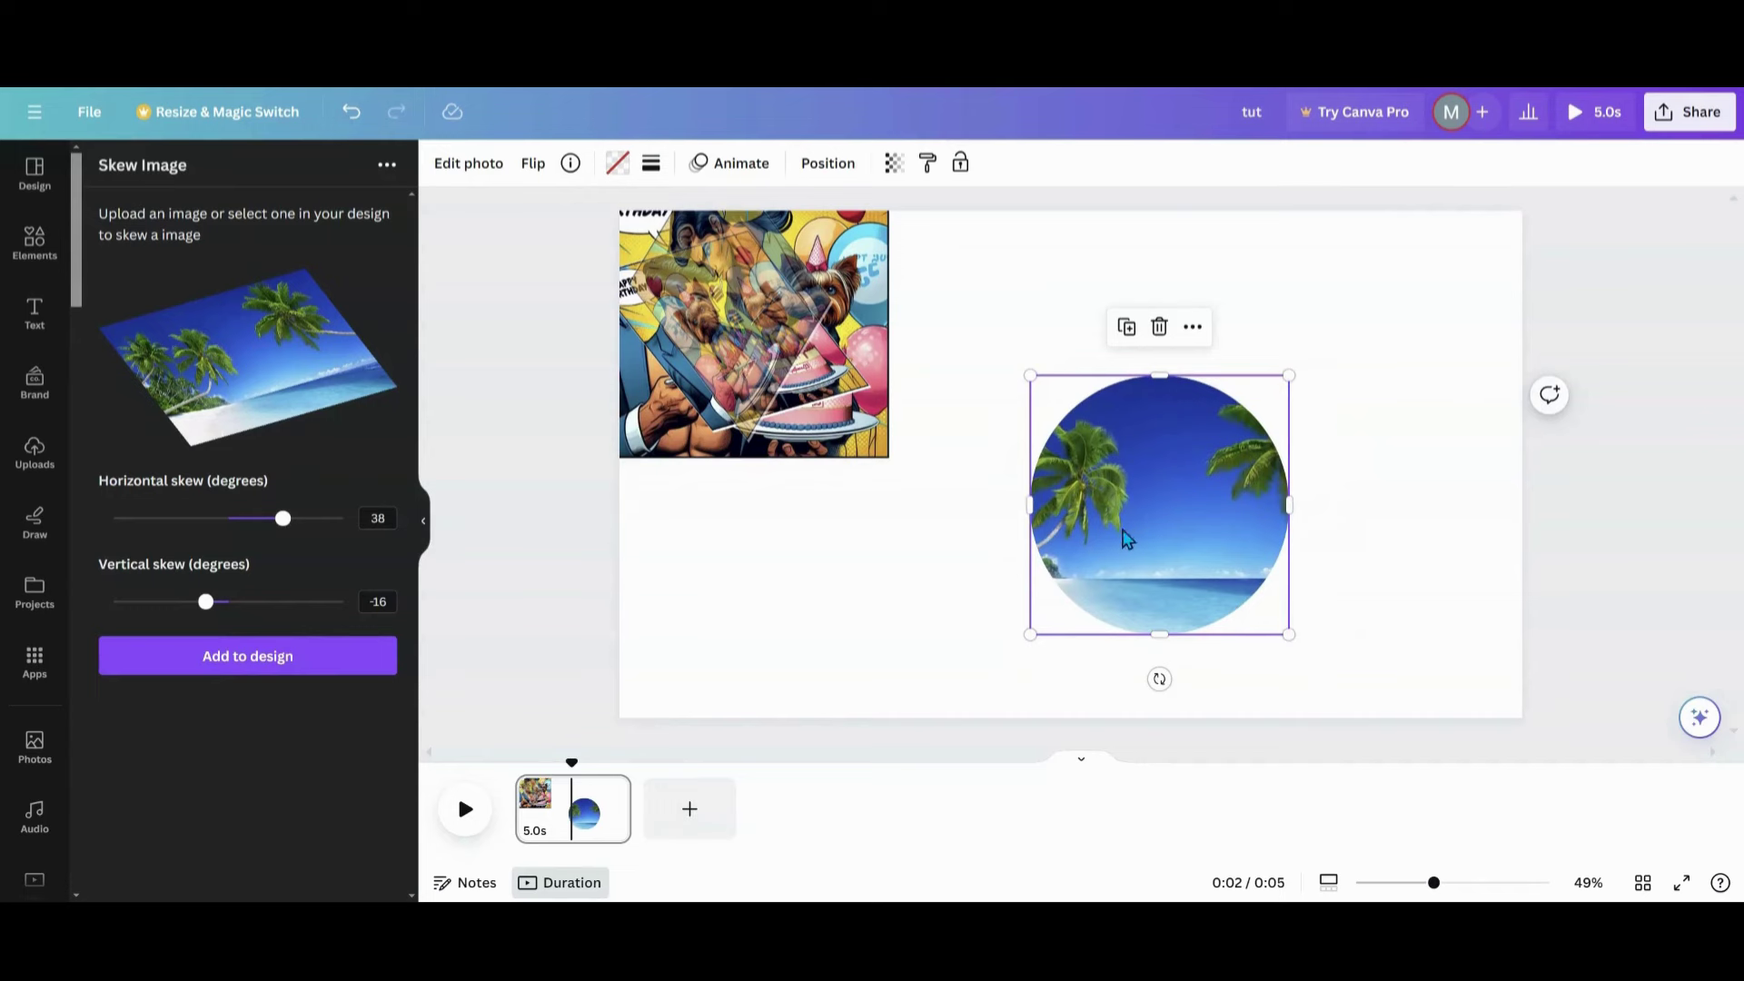
{"action": "left_click_drag", "start_coordinate": [1127, 539], "coordinate": [1217, 368]}
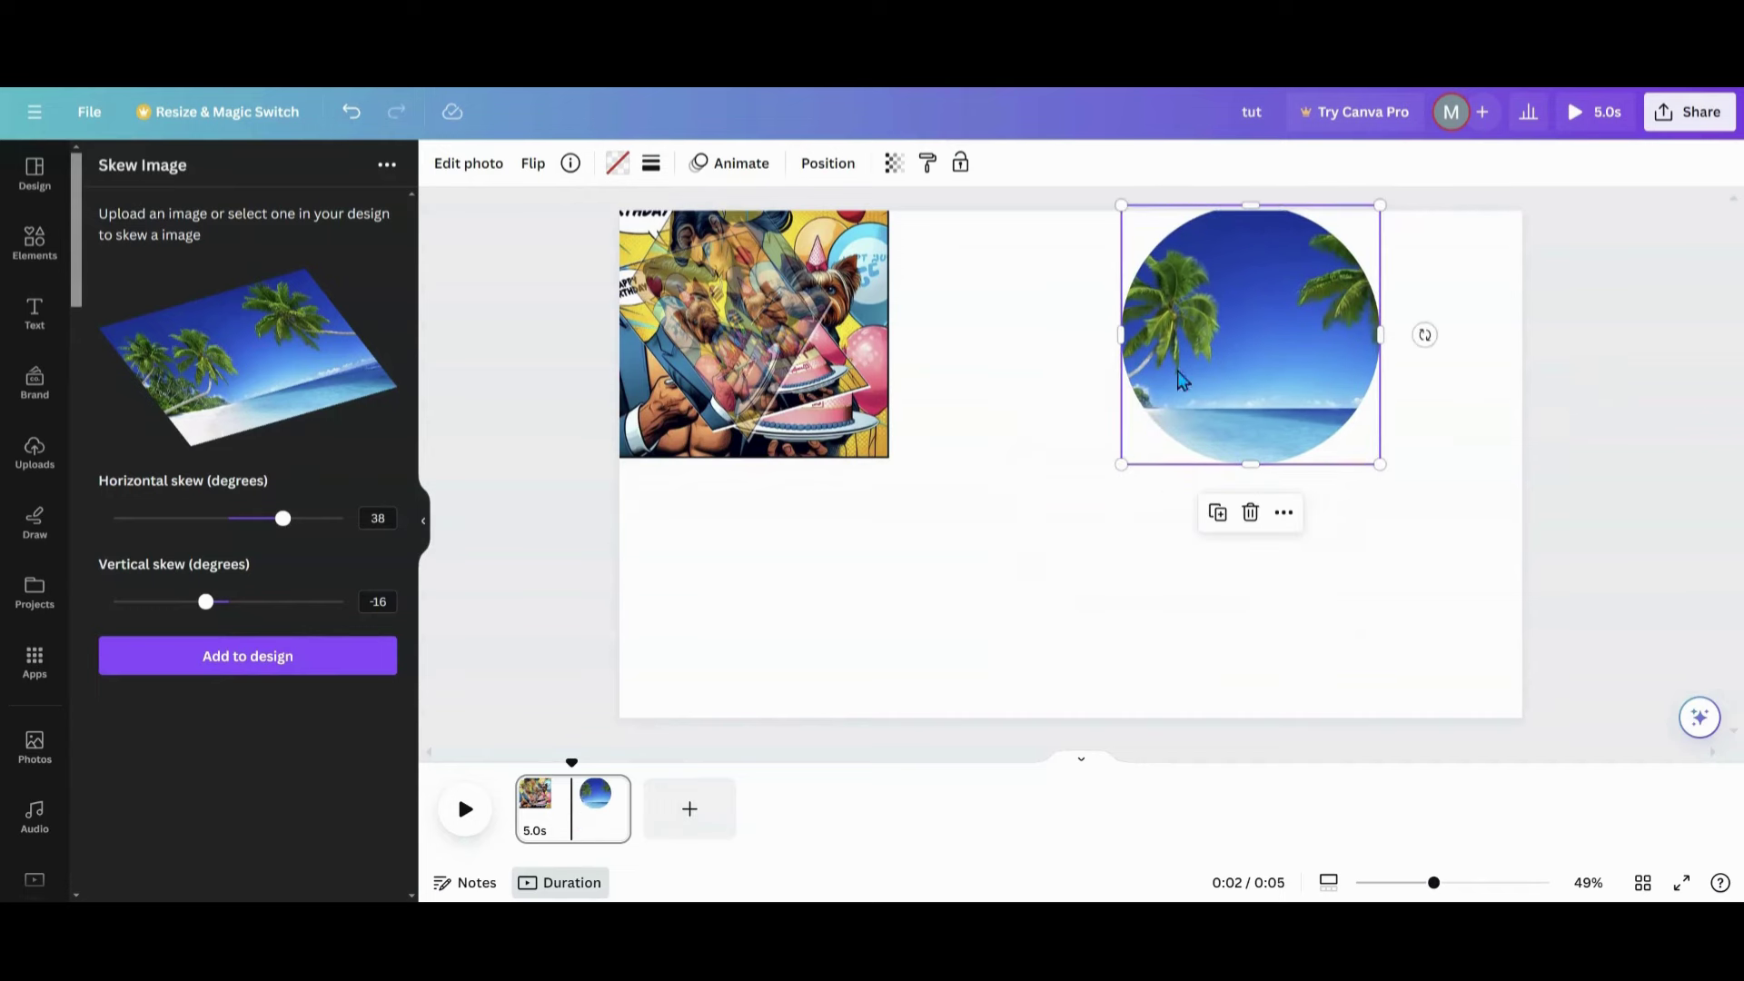
Add the five-panel food picture from the uploads and place it at the page's lower centre
{"action": "left_click", "coordinate": [33, 245]}
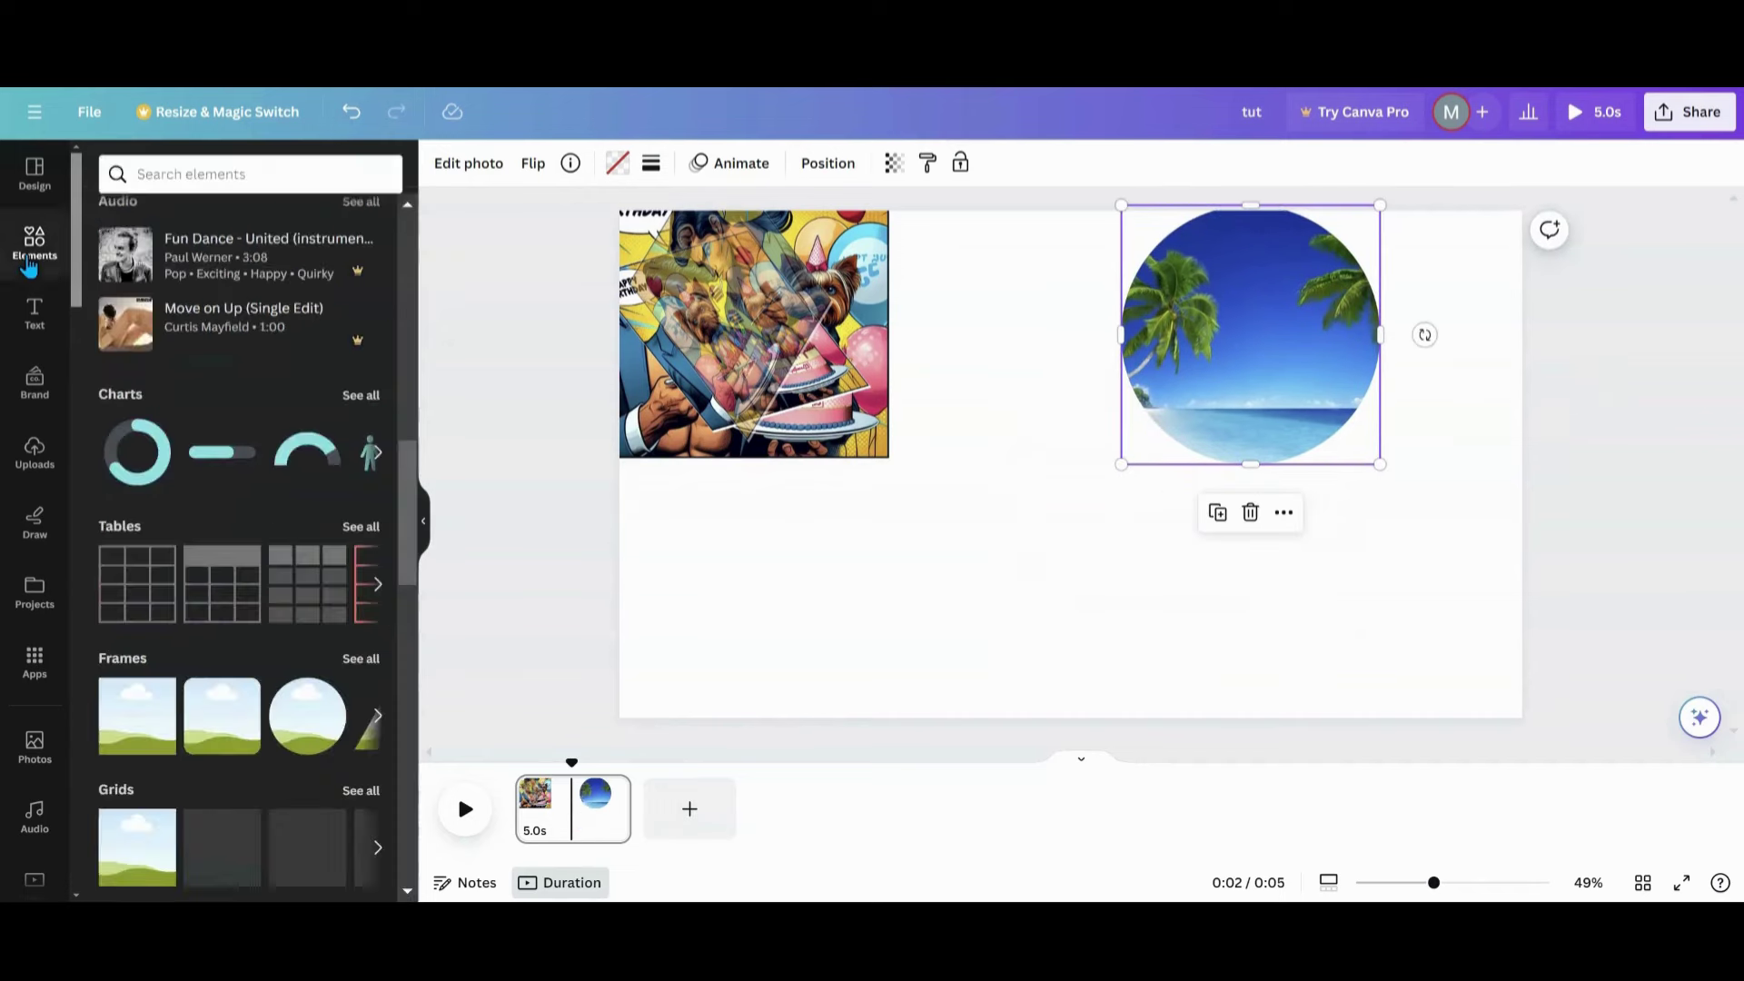
{"action": "left_click", "coordinate": [49, 467]}
{"action": "scroll", "coordinate": [160, 536], "scroll_direction": "down", "scroll_amount": 5}
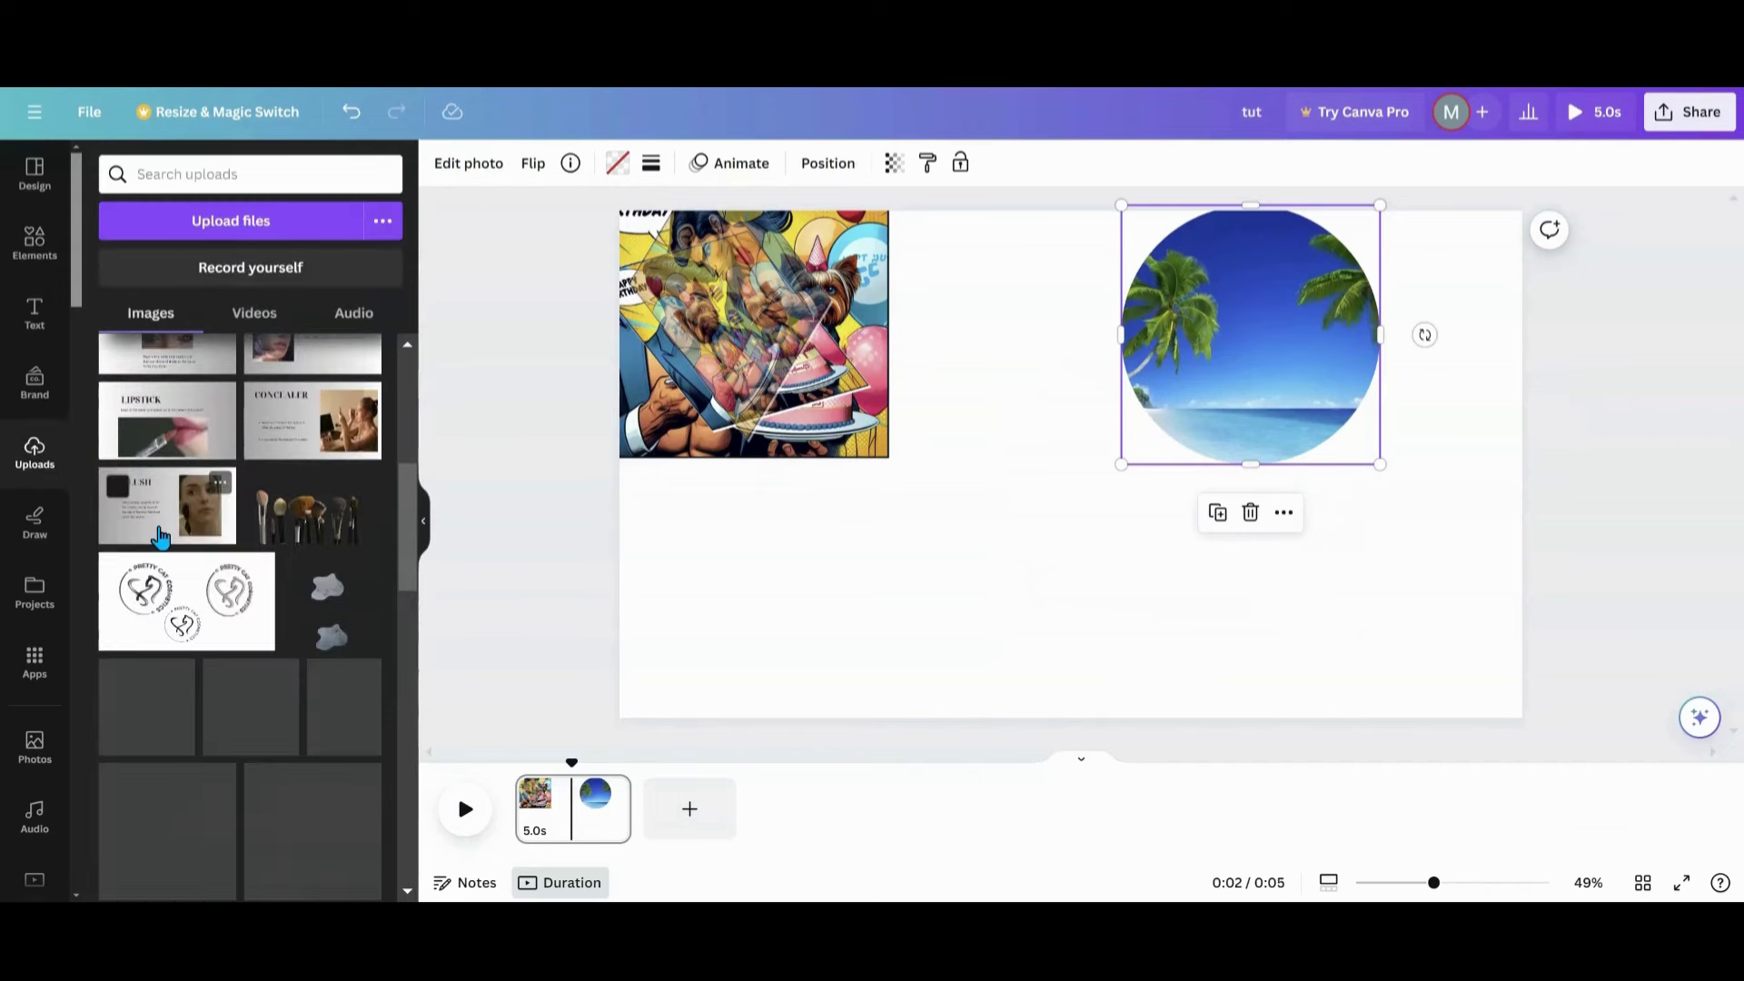
{"action": "scroll", "coordinate": [160, 536], "scroll_direction": "up", "scroll_amount": 5}
{"action": "scroll", "coordinate": [160, 536], "scroll_direction": "down", "scroll_amount": 10}
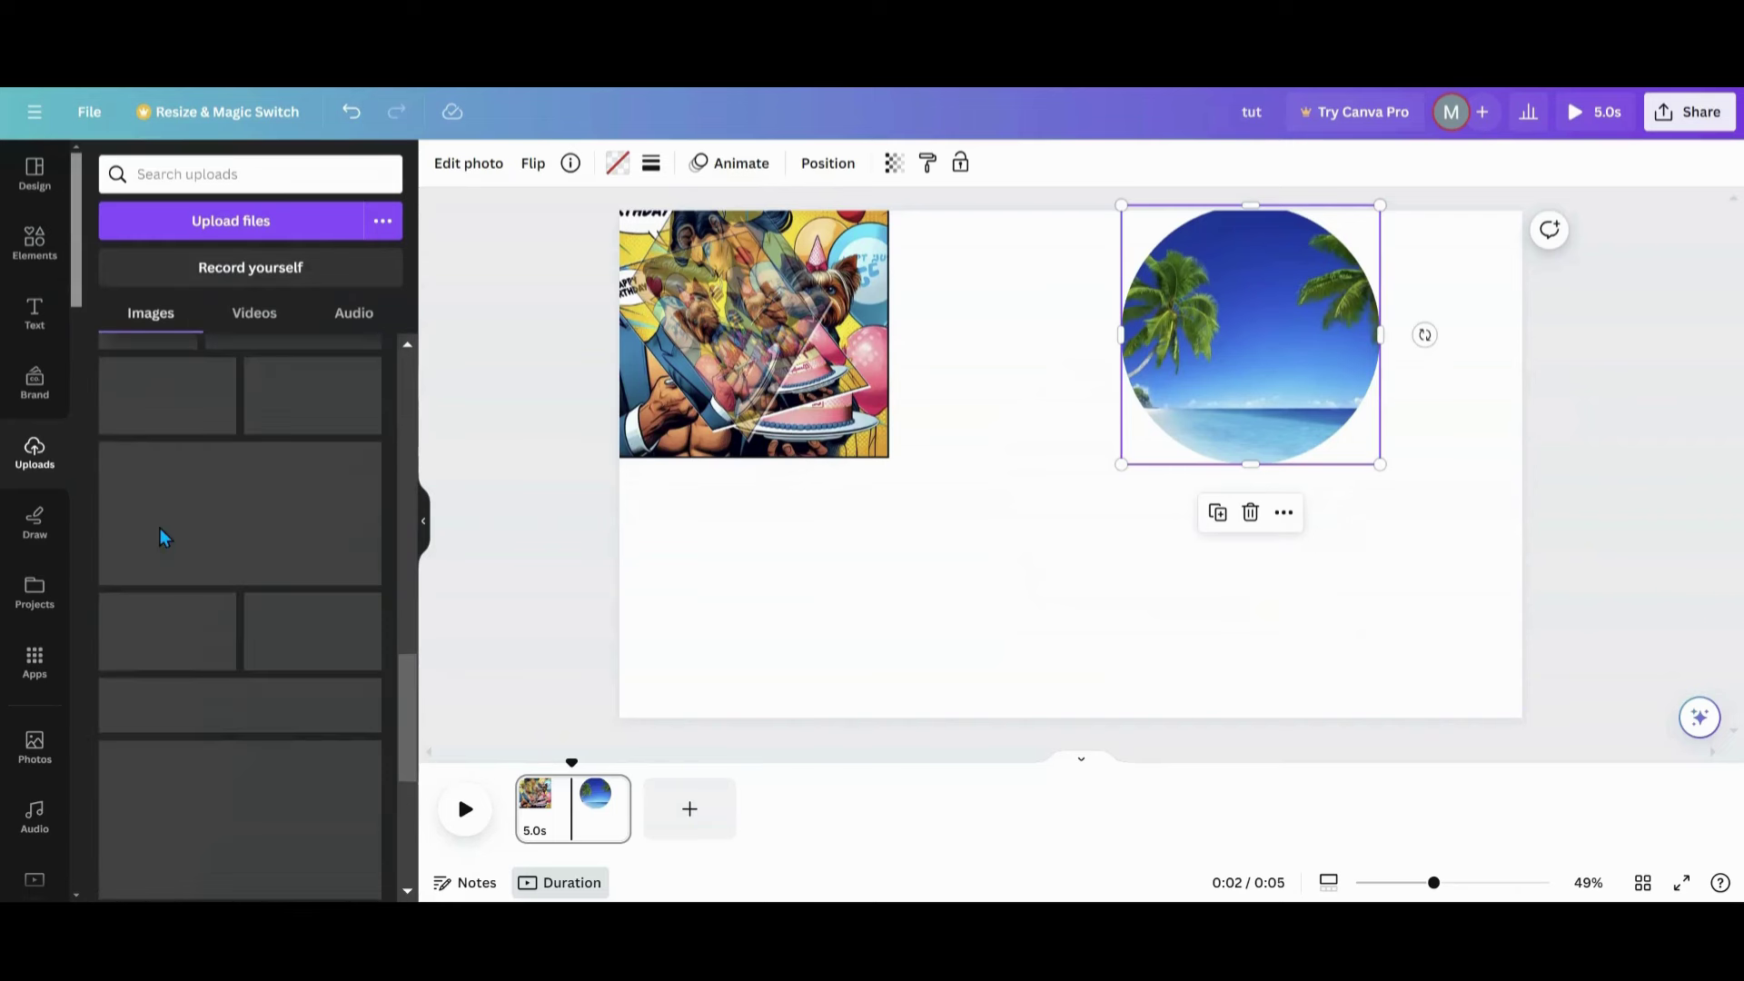
{"action": "scroll", "coordinate": [160, 536], "scroll_direction": "up", "scroll_amount": 3}
{"action": "left_click", "coordinate": [186, 473]}
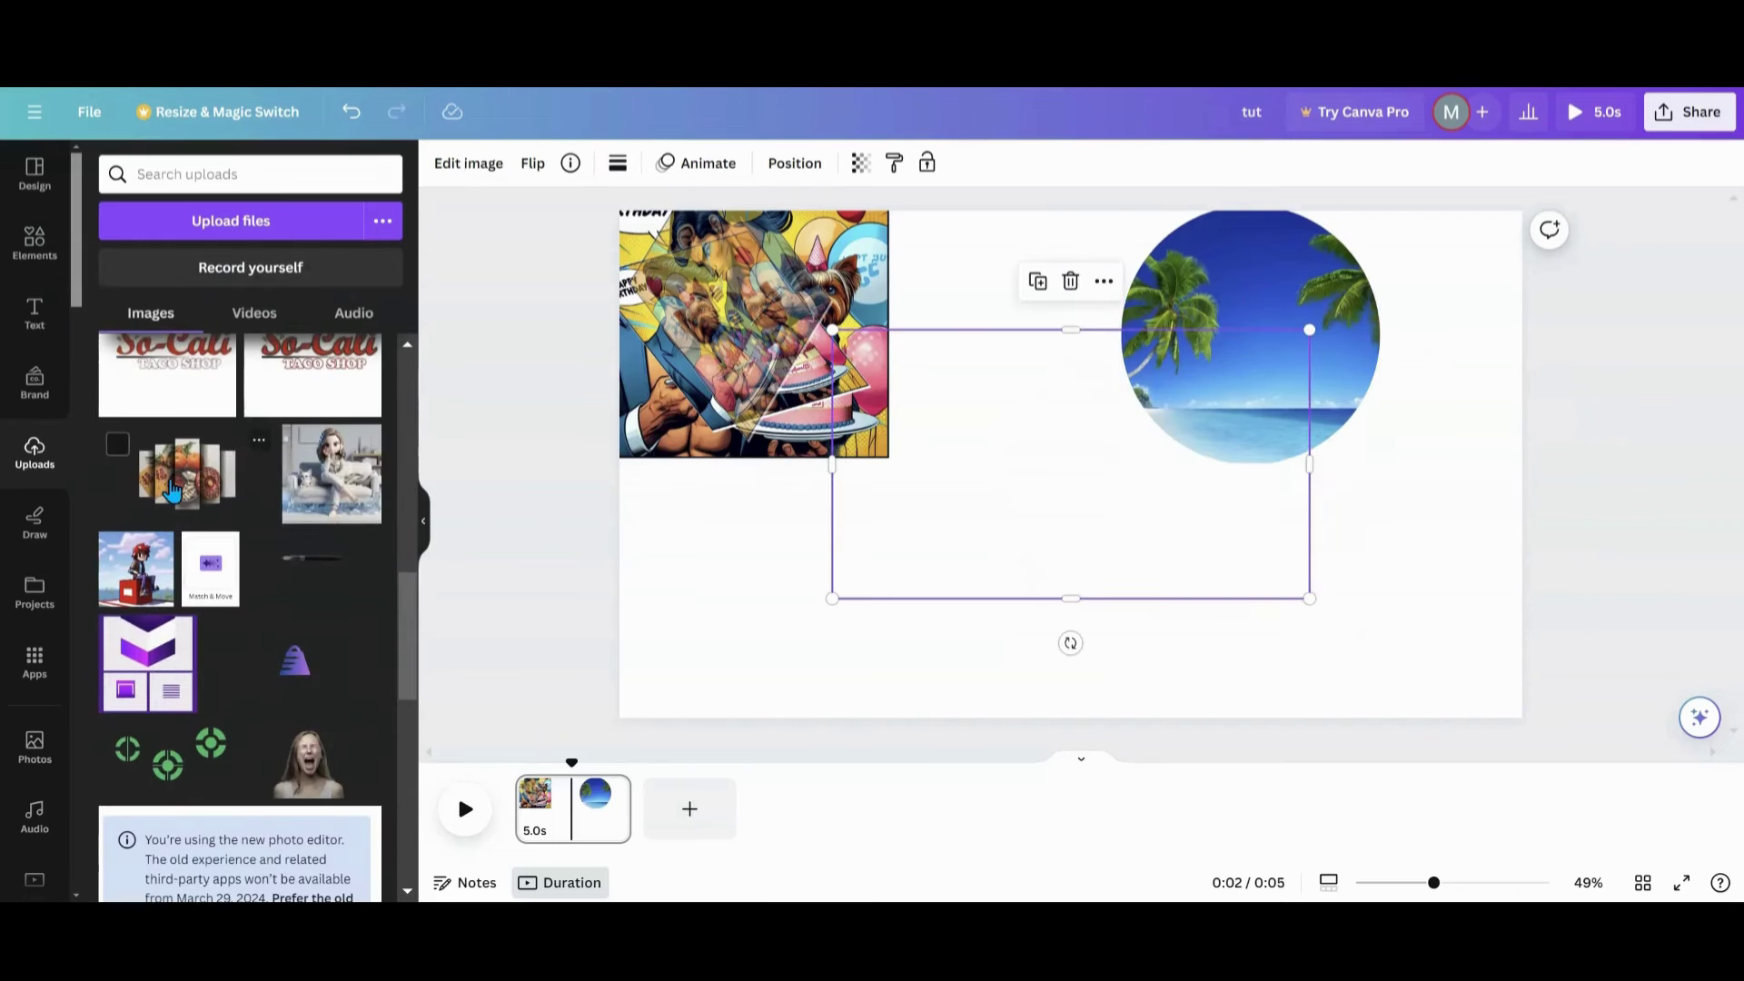
{"action": "left_click_drag", "start_coordinate": [1068, 493], "coordinate": [1057, 595]}
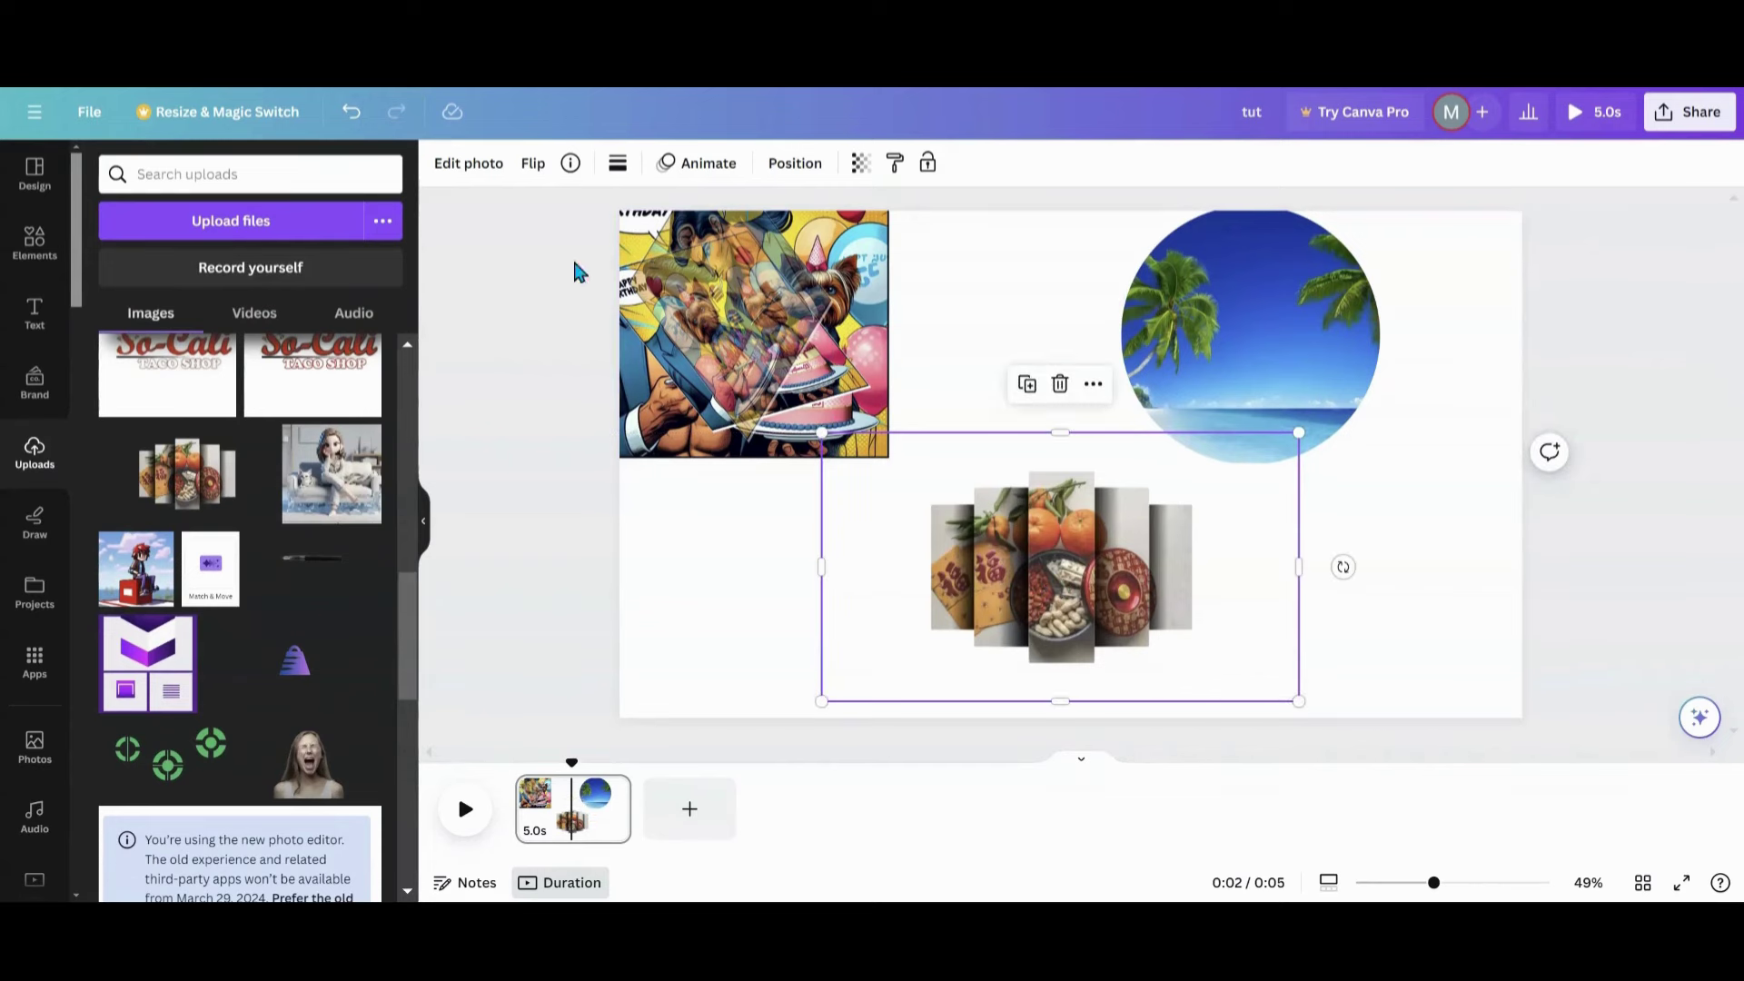
Skew the five-panel food picture -27 degrees horizontally and 31 degrees vertically with the Skew Image app and add the result to the design
{"action": "left_click", "coordinate": [33, 660]}
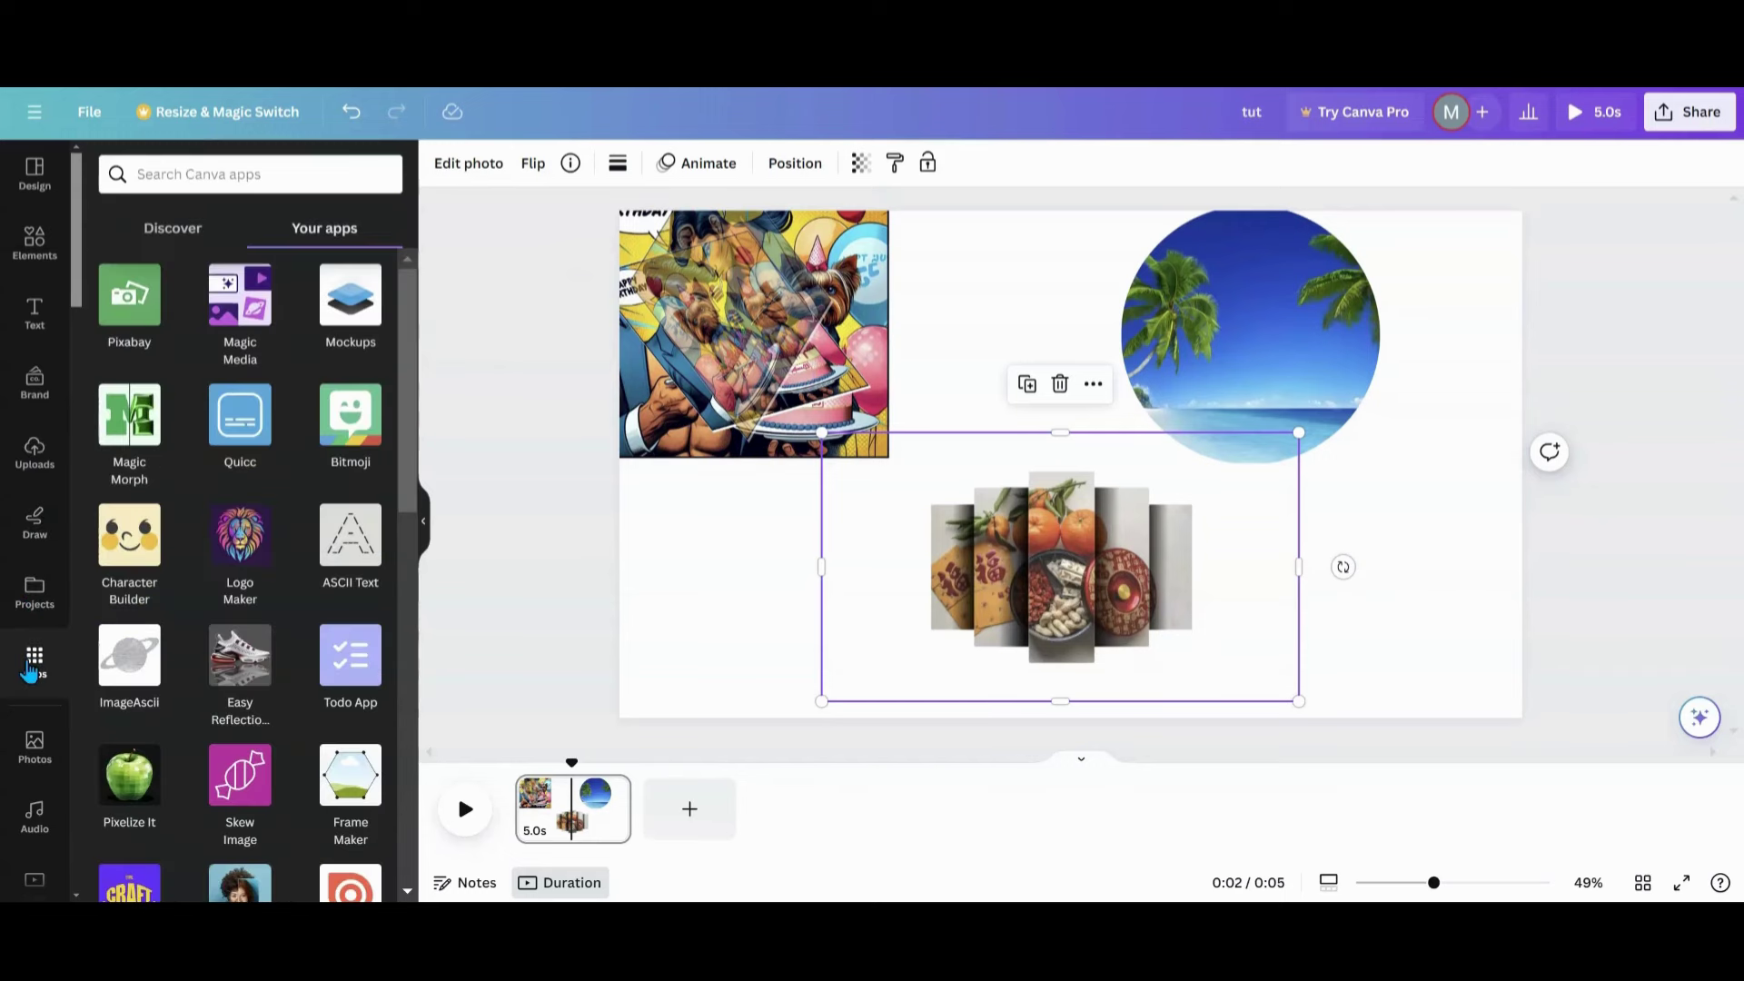
{"action": "left_click", "coordinate": [240, 793]}
{"action": "left_click_drag", "start_coordinate": [281, 526], "coordinate": [192, 529]}
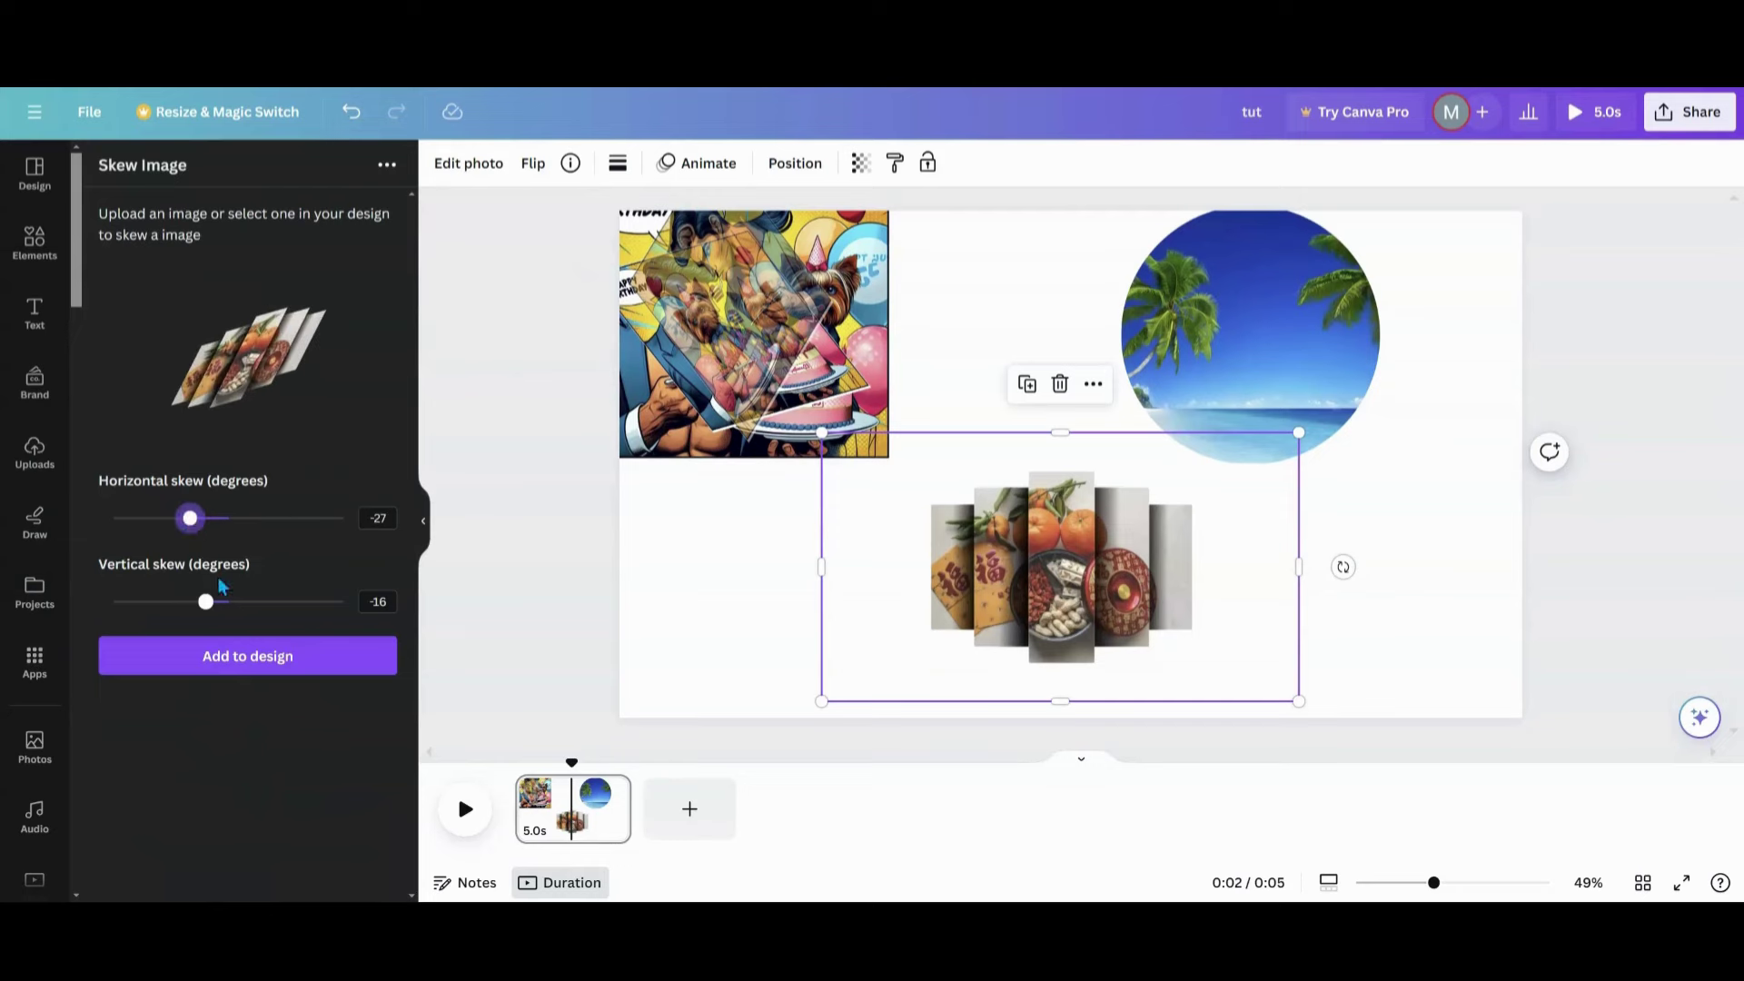
{"action": "left_click_drag", "start_coordinate": [207, 601], "coordinate": [285, 602]}
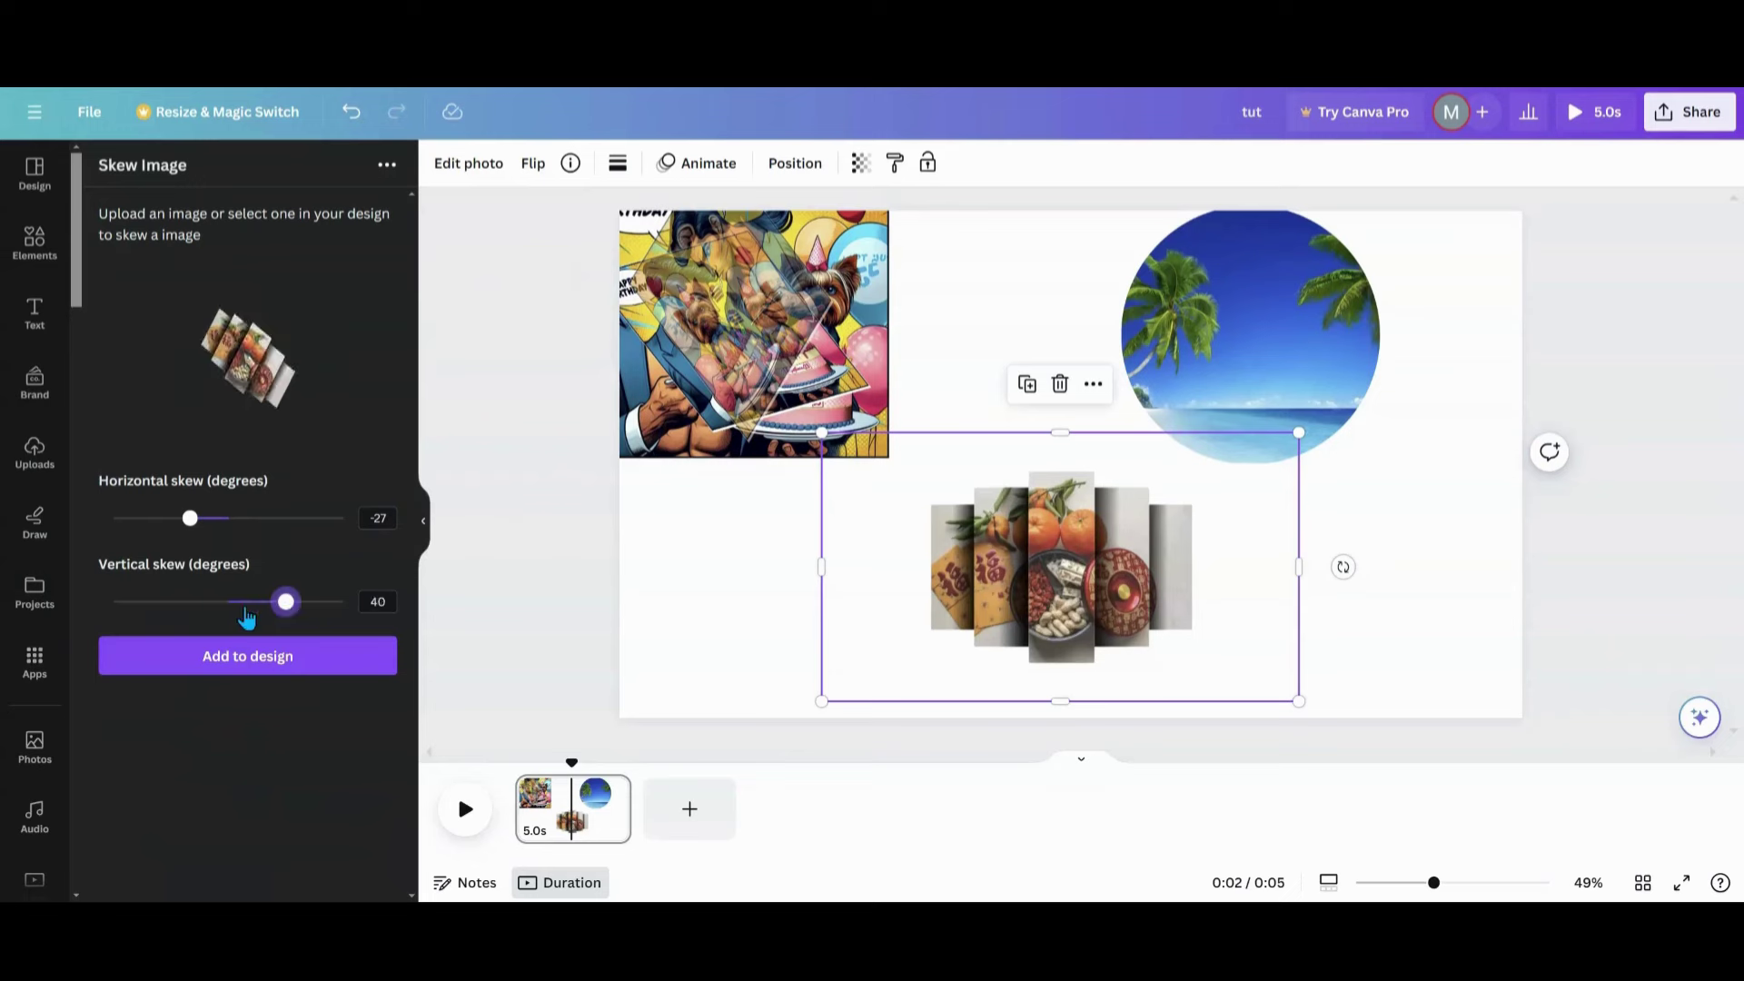
{"action": "left_click", "coordinate": [273, 603]}
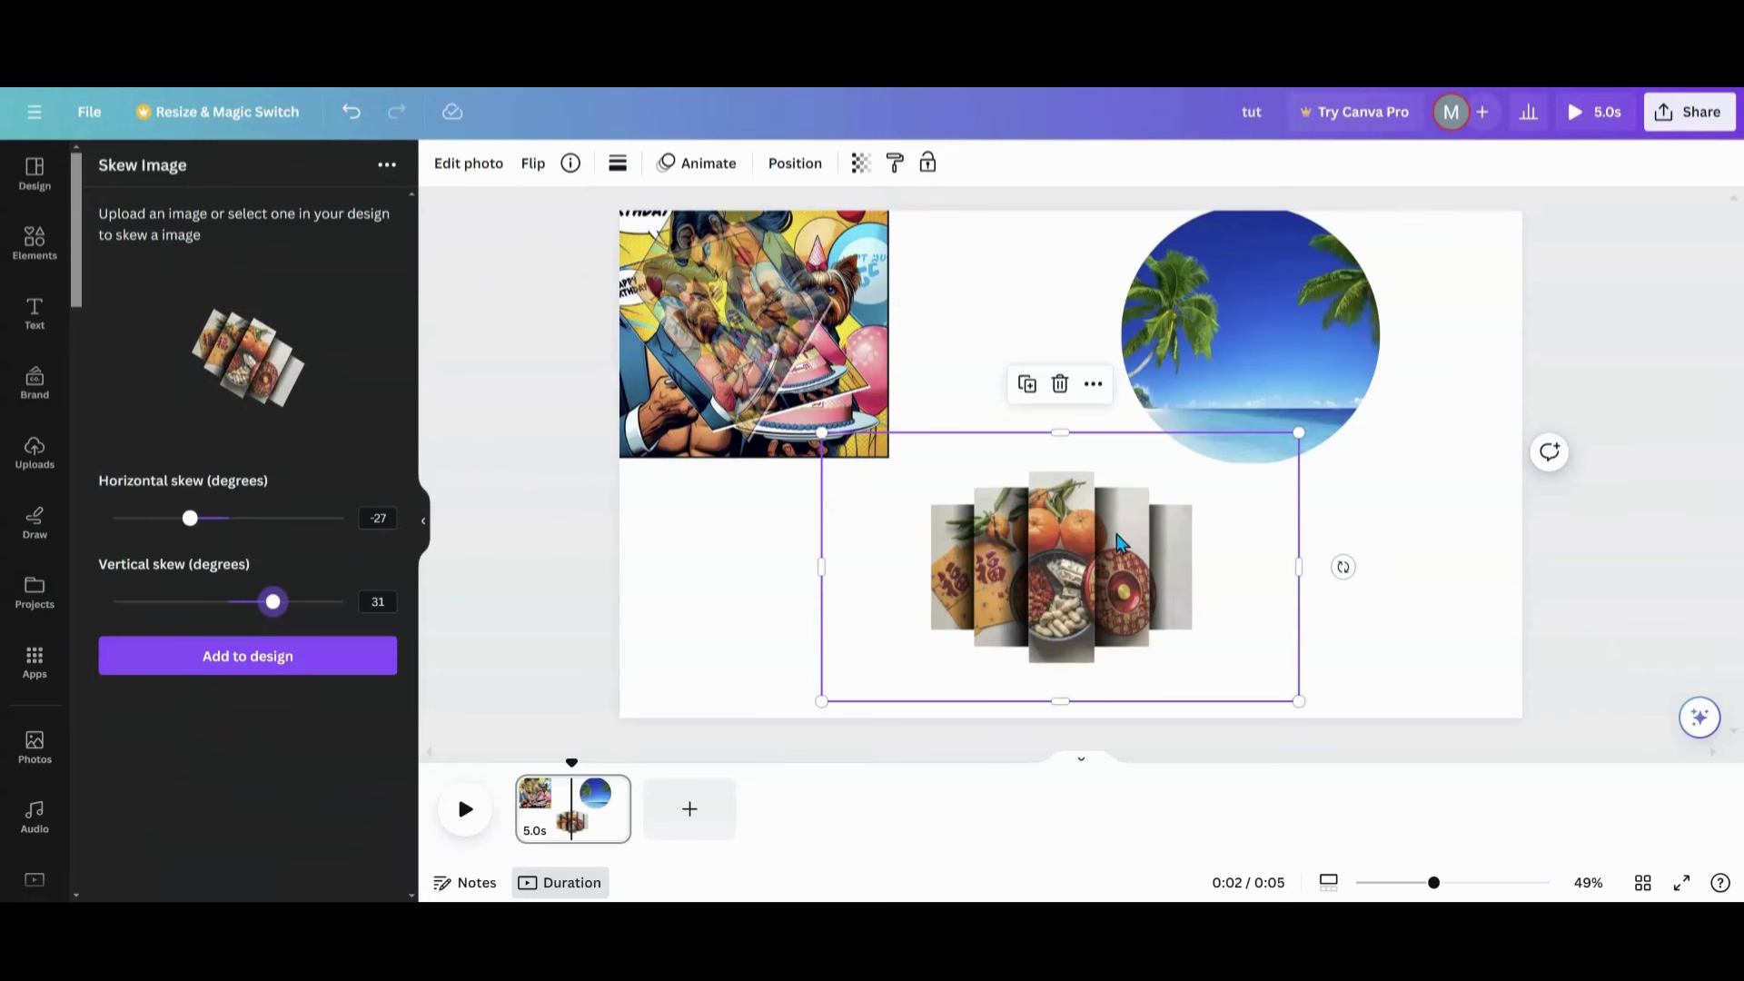
{"action": "left_click", "coordinate": [298, 672]}
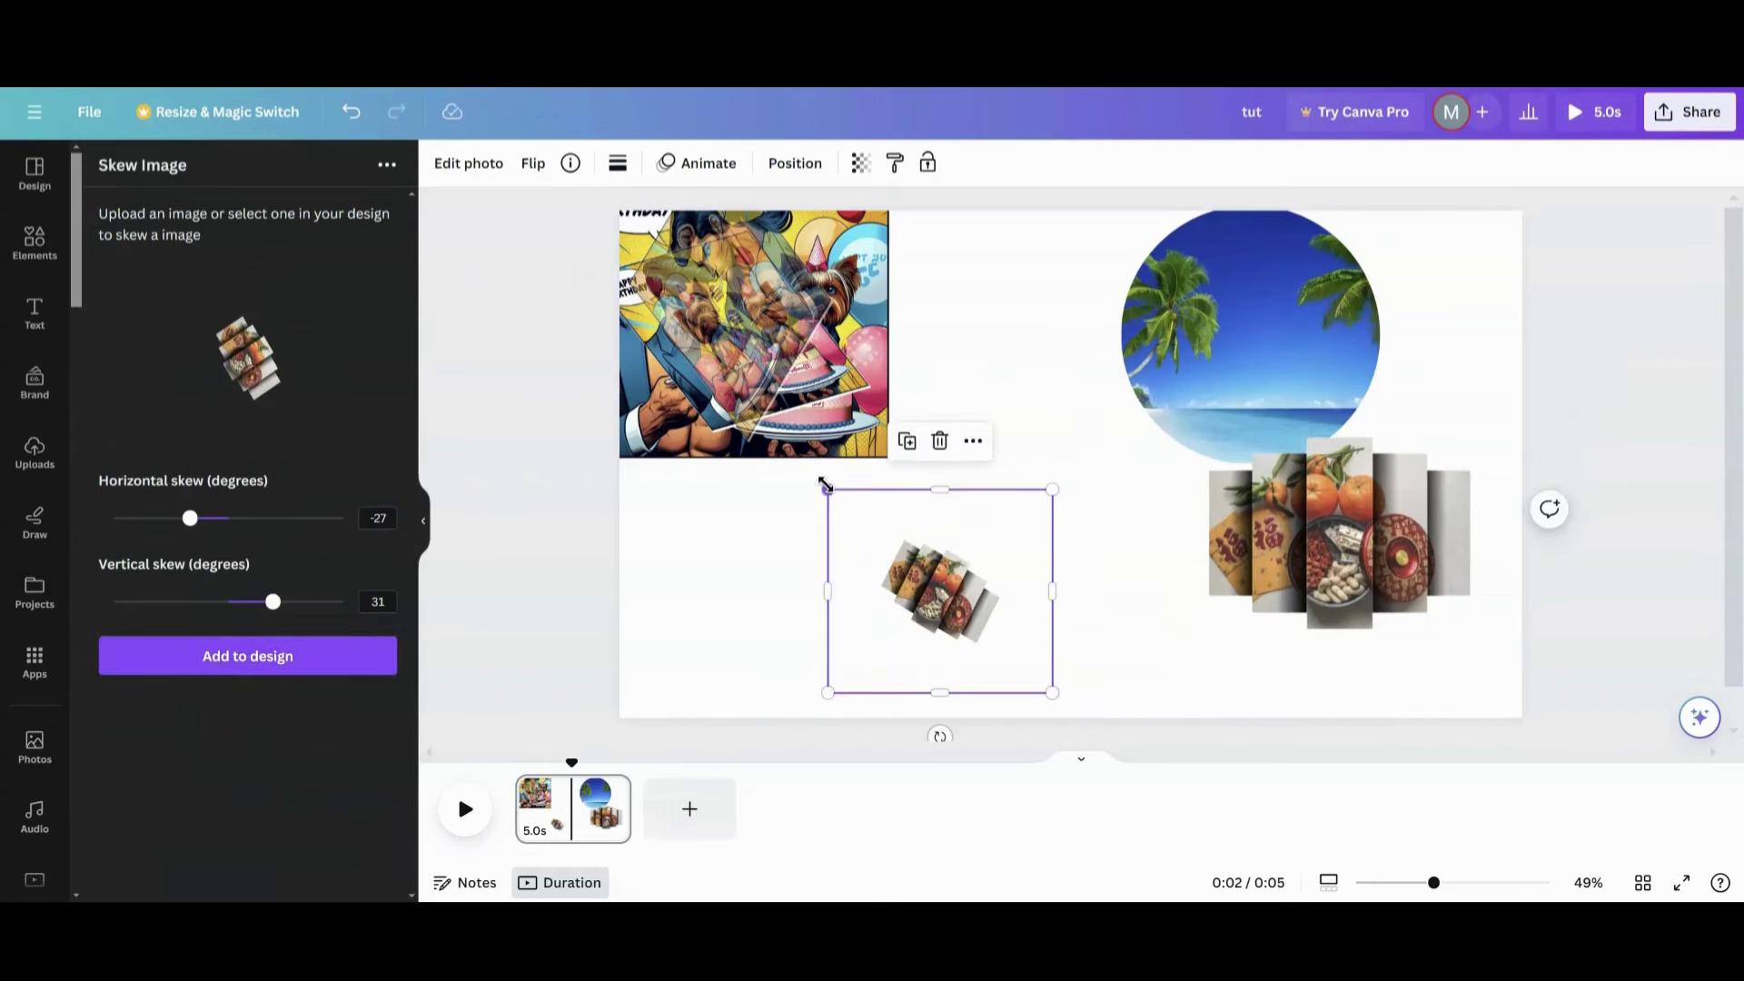
Enlarge and reposition the skewed food picture, and delete both it and its original from the page
{"action": "left_click_drag", "start_coordinate": [824, 485], "coordinate": [641, 378]}
{"action": "left_click_drag", "start_coordinate": [834, 574], "coordinate": [904, 608]}
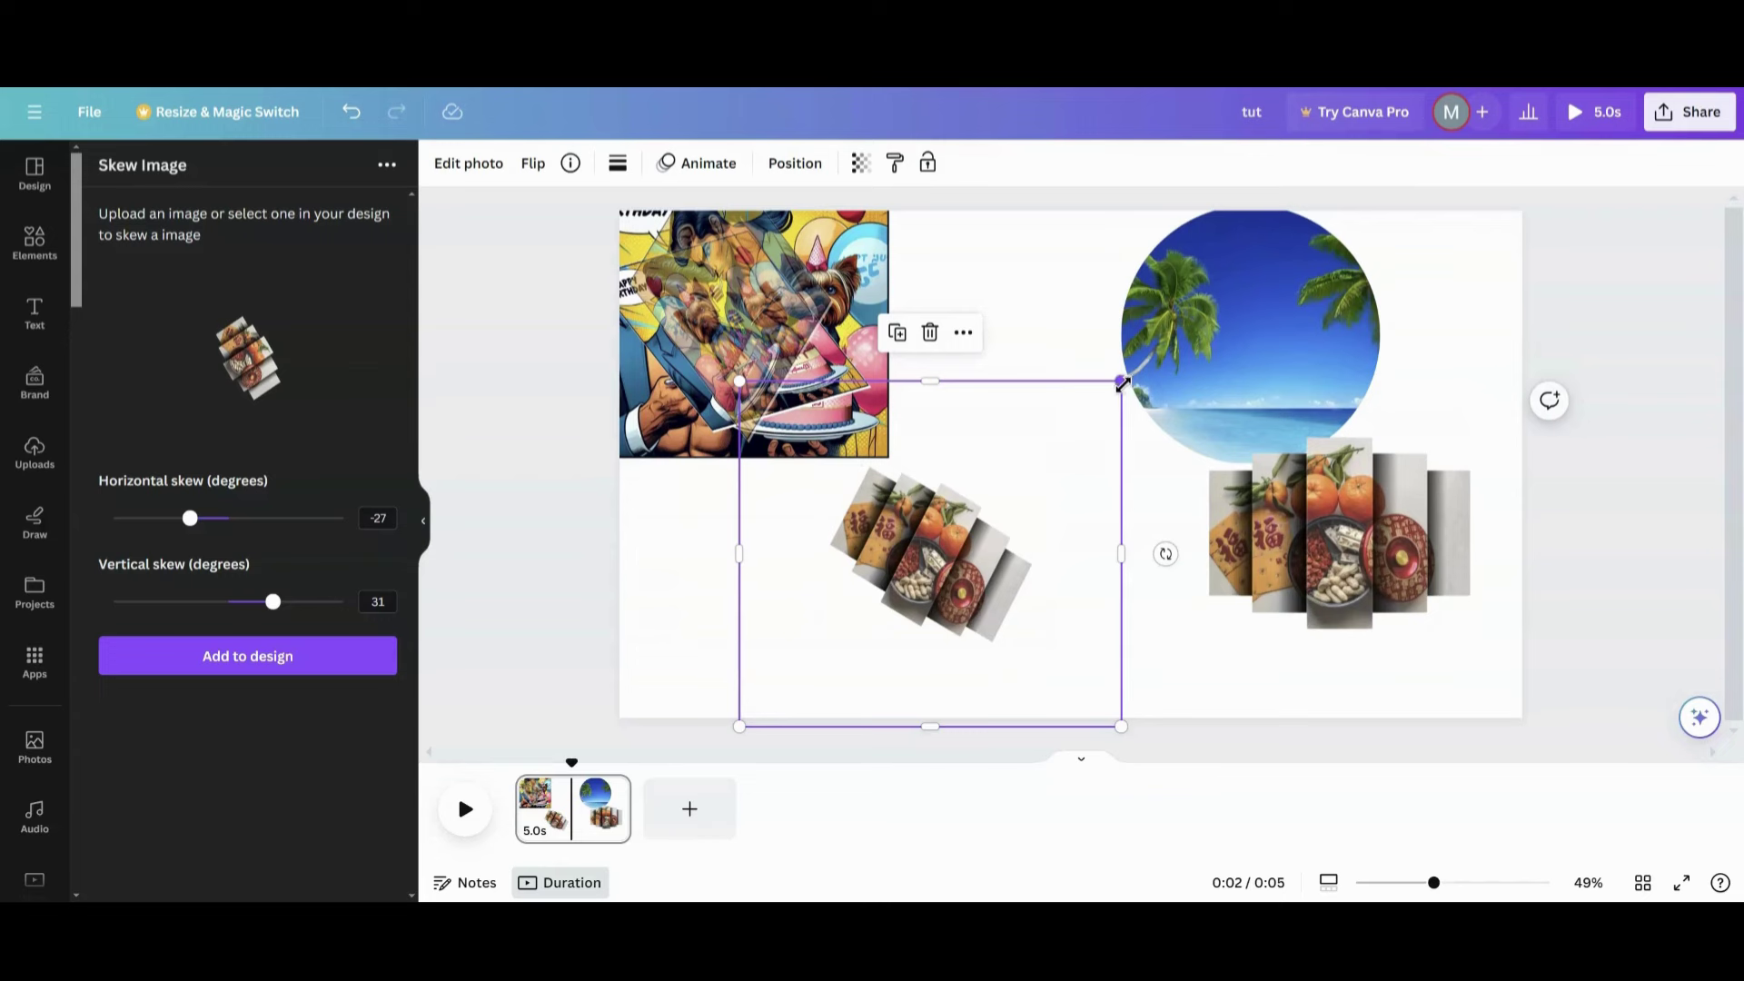
{"action": "left_click", "coordinate": [896, 390]}
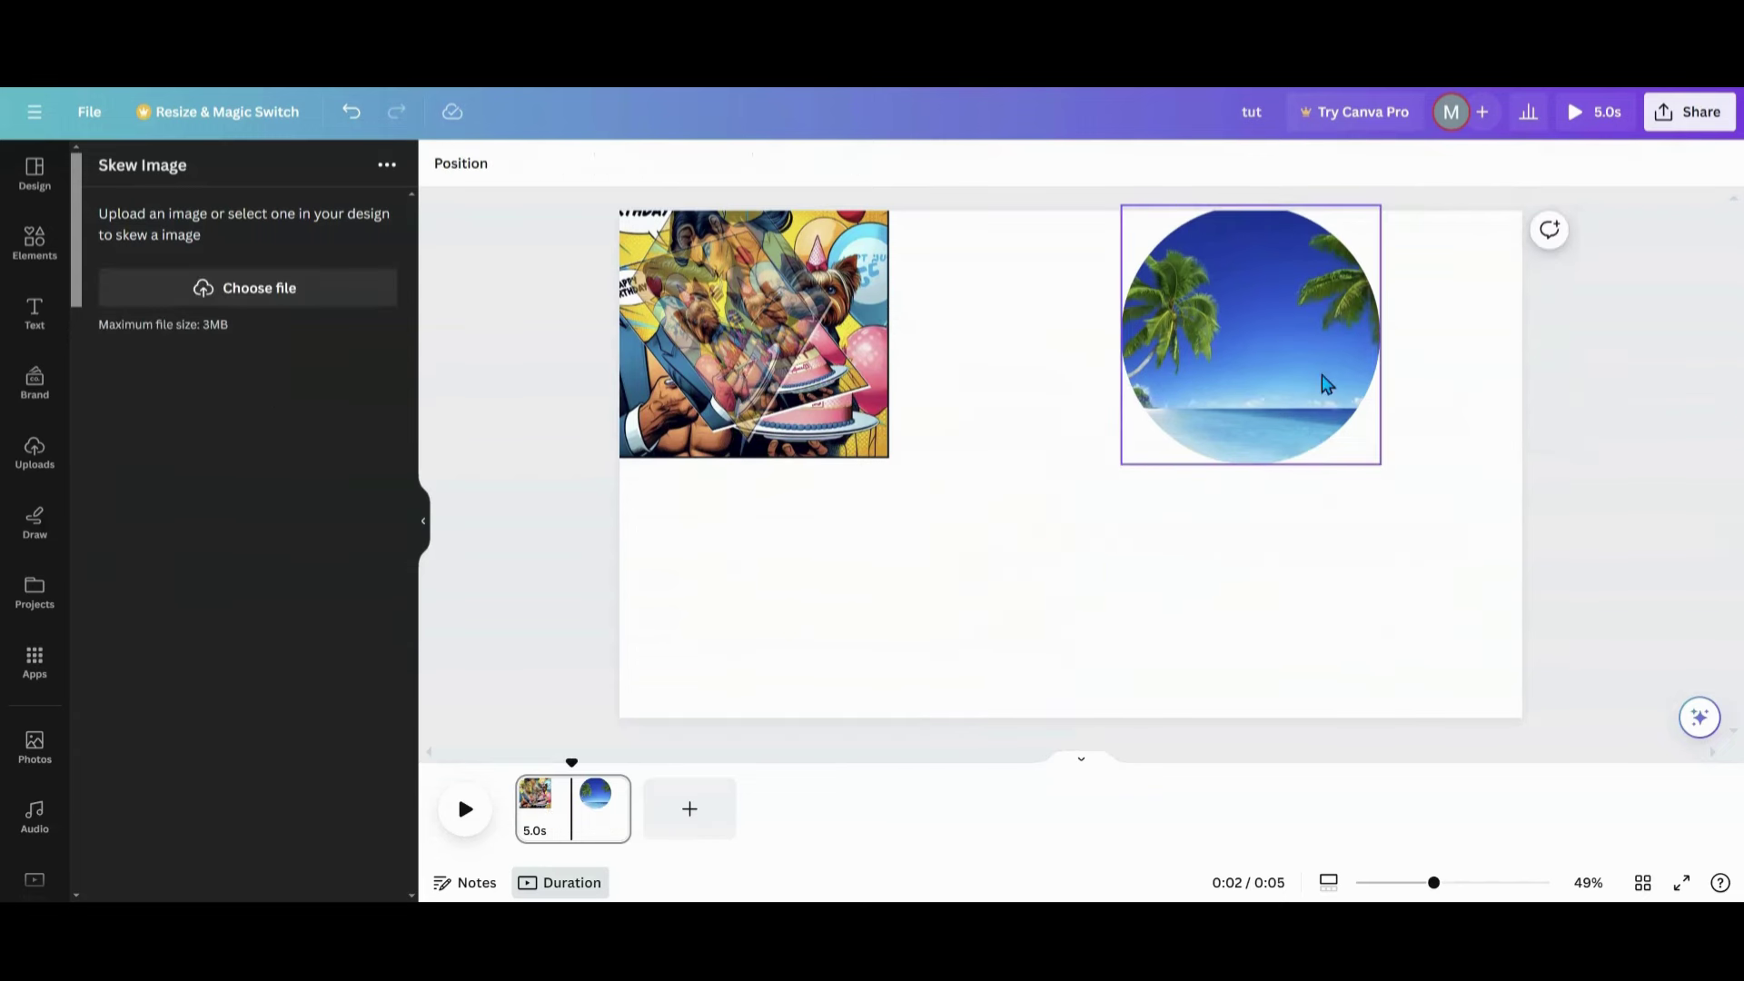
Move the circular beach picture to the page's upper-right corner, undoing the final move beyond the page edge
{"action": "left_click_drag", "start_coordinate": [1306, 415], "coordinate": [1165, 617]}
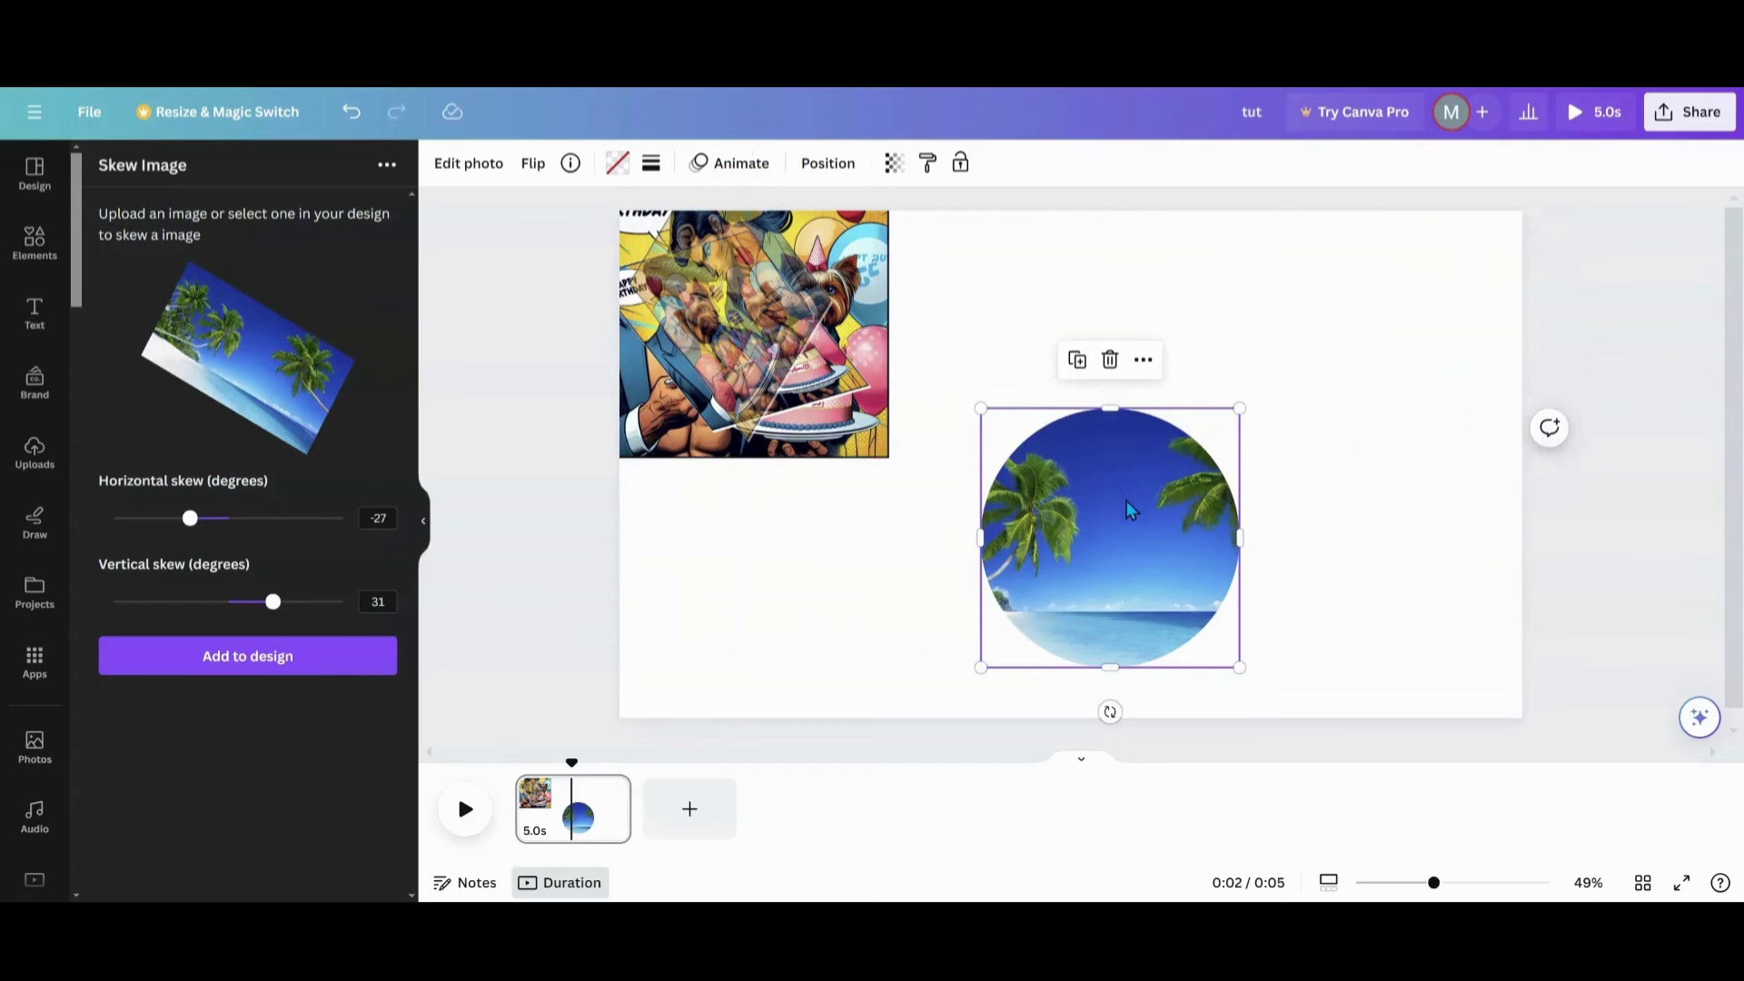
{"action": "left_click_drag", "start_coordinate": [1135, 509], "coordinate": [1477, 237]}
{"action": "left_click_drag", "start_coordinate": [1400, 287], "coordinate": [1603, 289]}
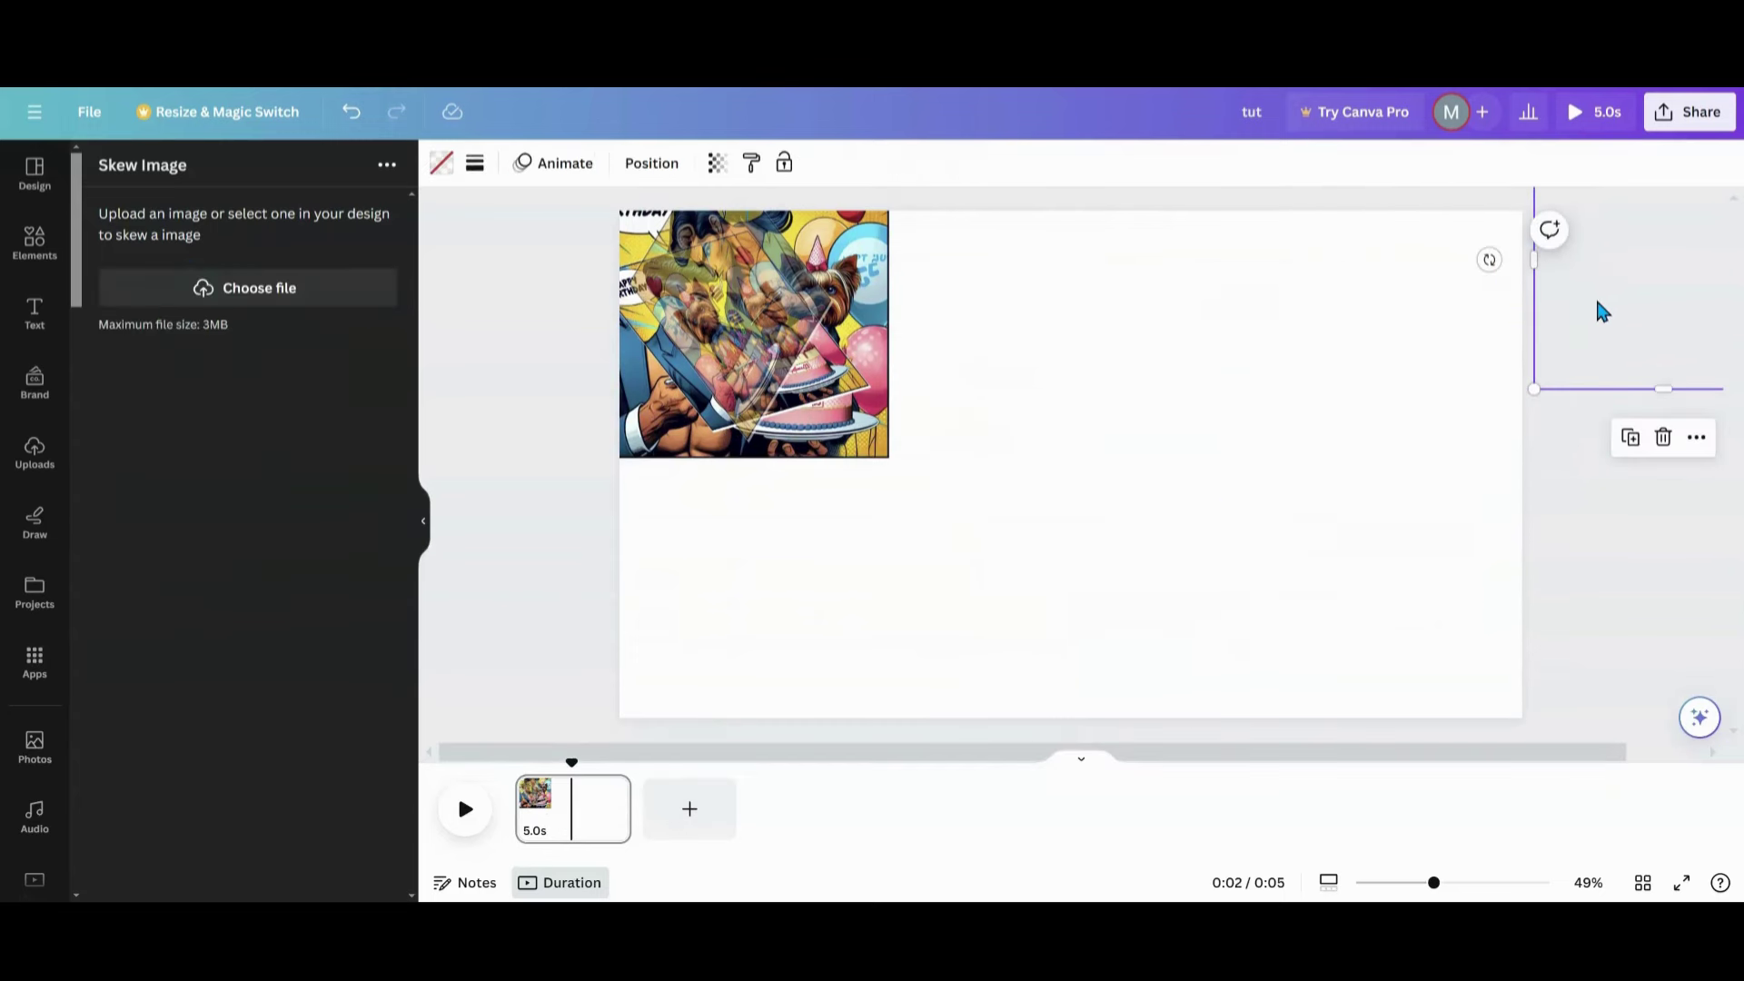
{"action": "left_click", "coordinate": [351, 113]}
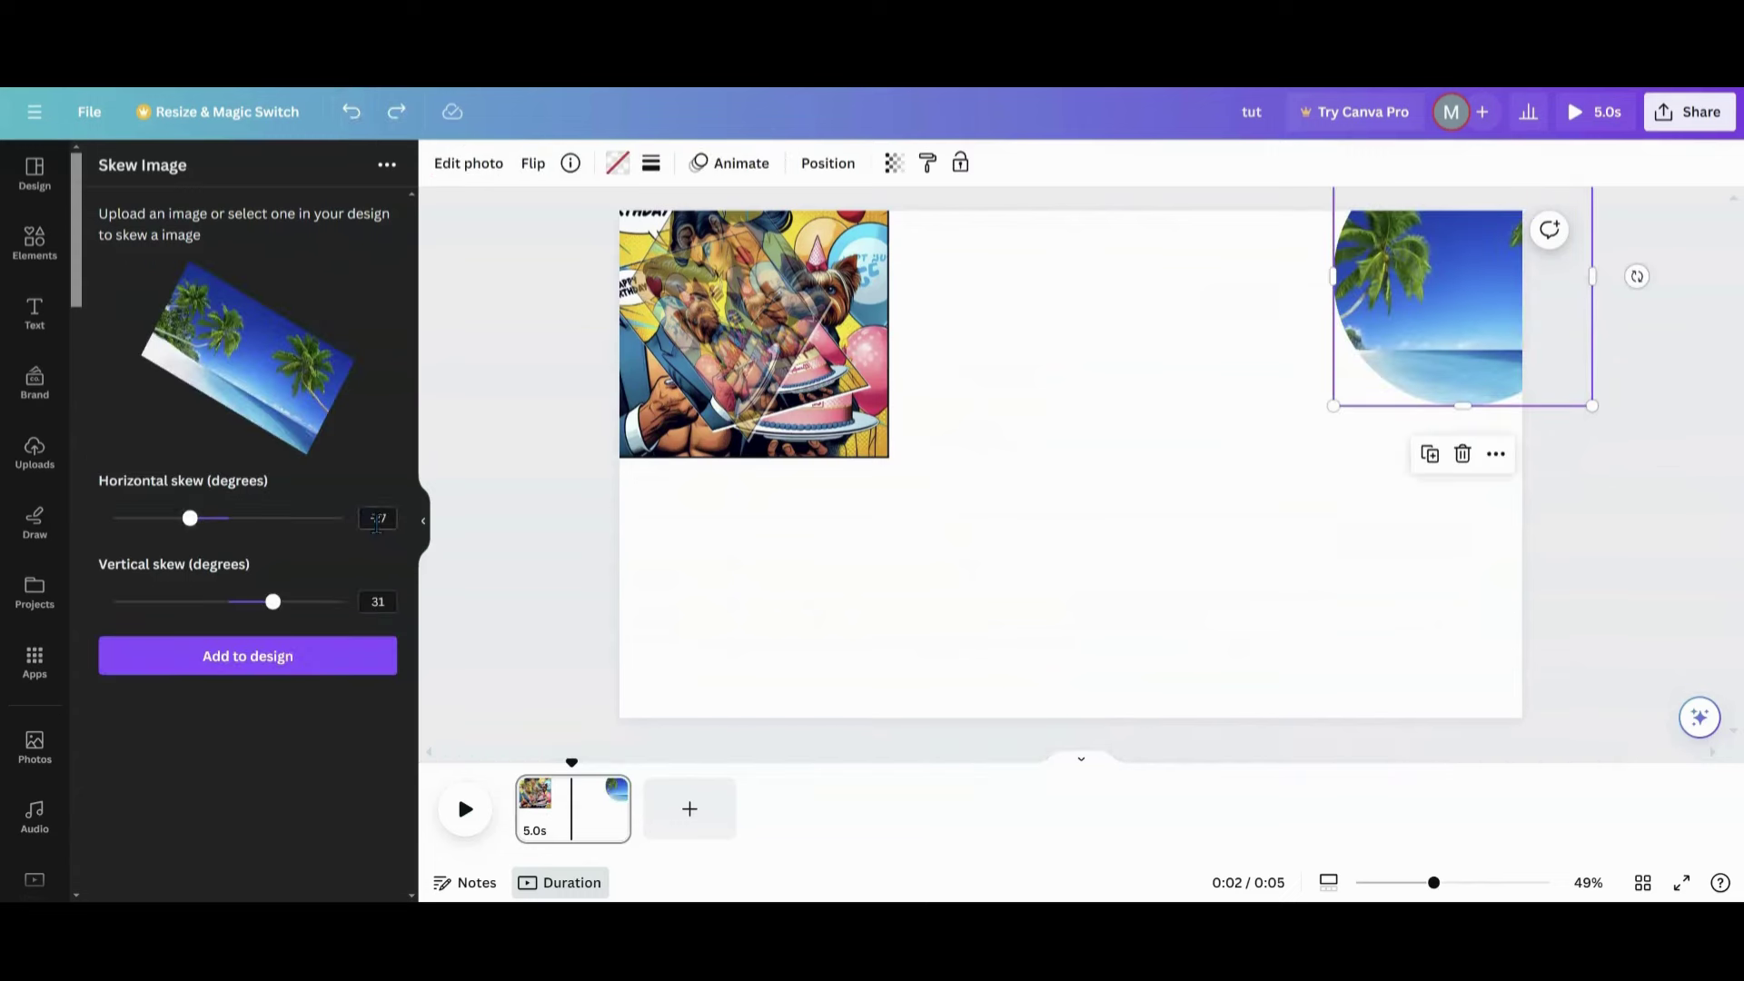
Add a copy of the beach picture skewed -14 degrees horizontally and -12 degrees vertically, and place it just below the page centre
{"action": "left_click_drag", "start_coordinate": [382, 517], "coordinate": [360, 516]}
{"action": "key", "text": "BackSpace"}
{"action": "type", "text": "-14"}
{"action": "double_click", "coordinate": [387, 599]}
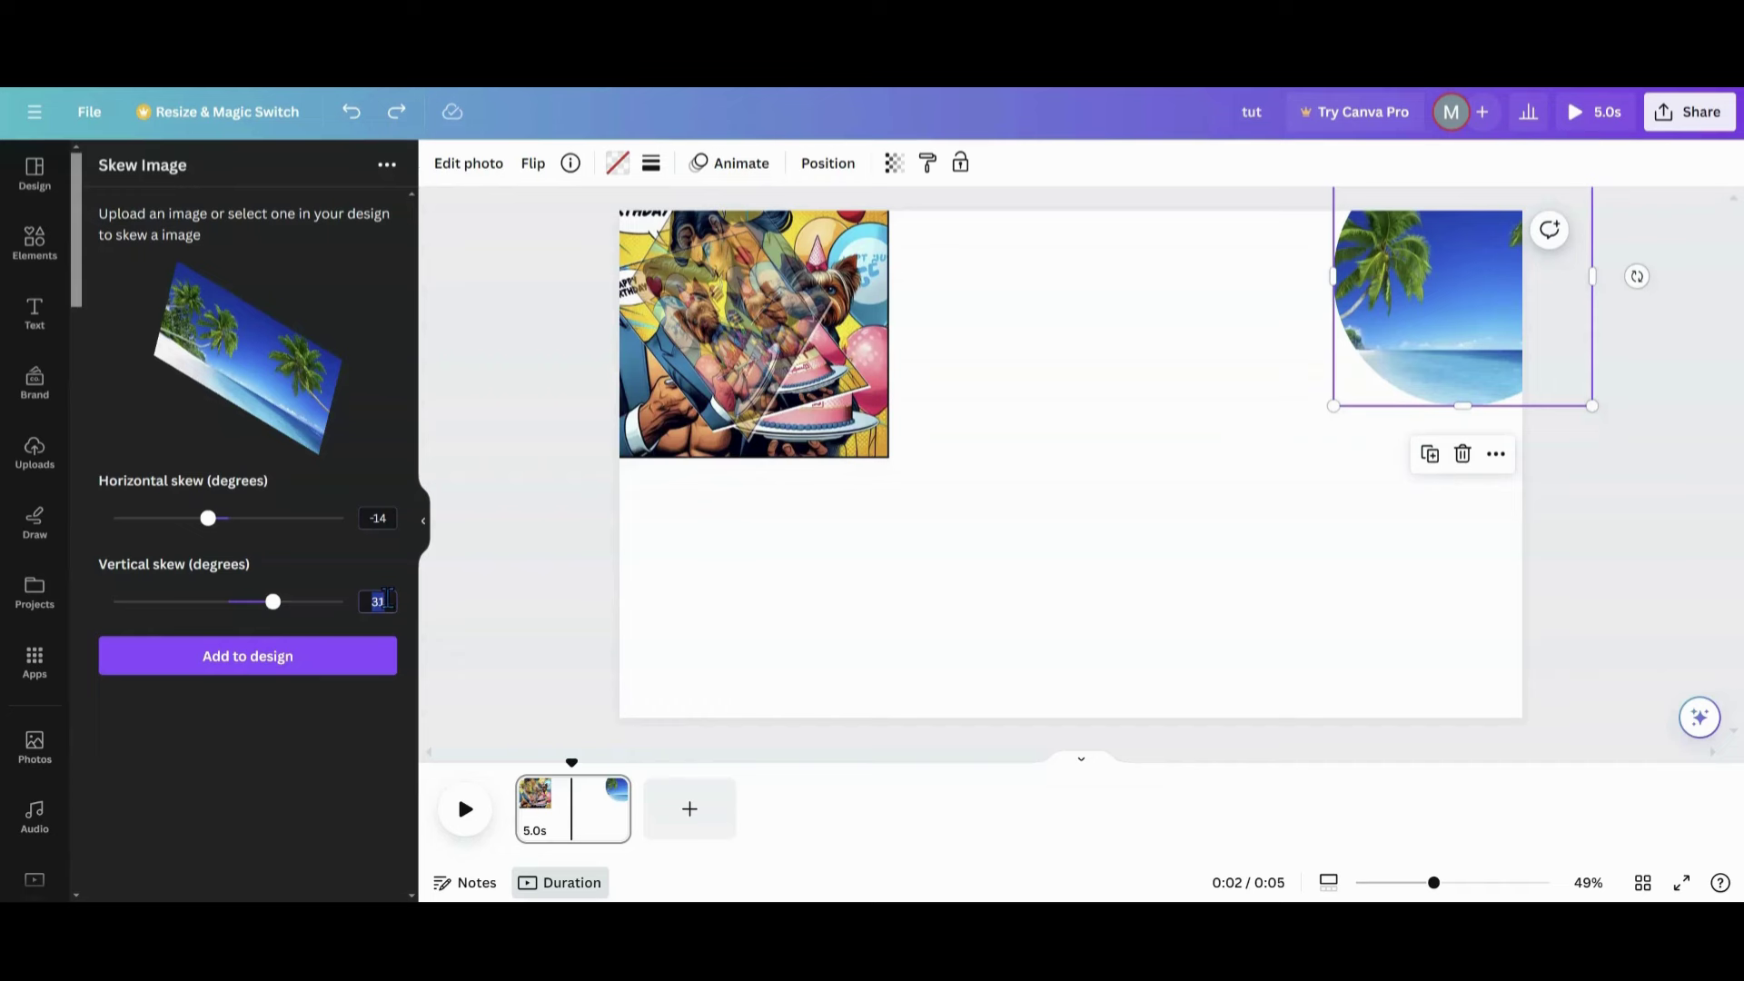
{"action": "type", "text": "-12"}
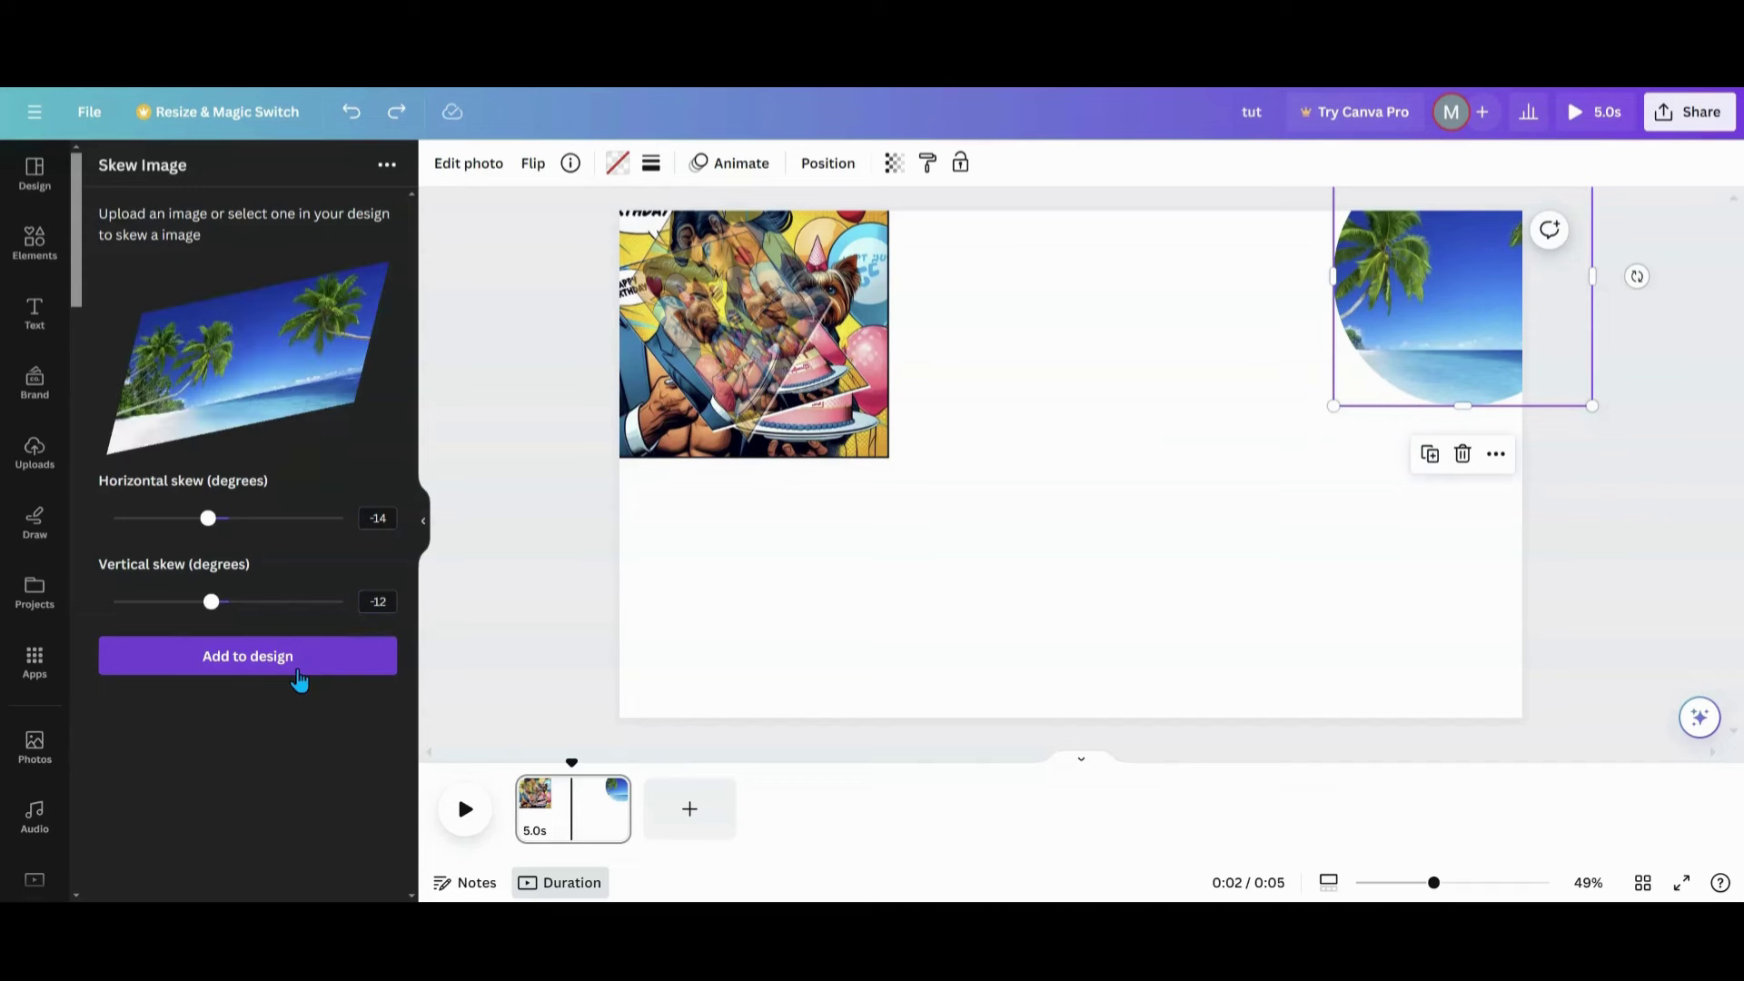
{"action": "key", "text": "Return"}
{"action": "left_click", "coordinate": [299, 677]}
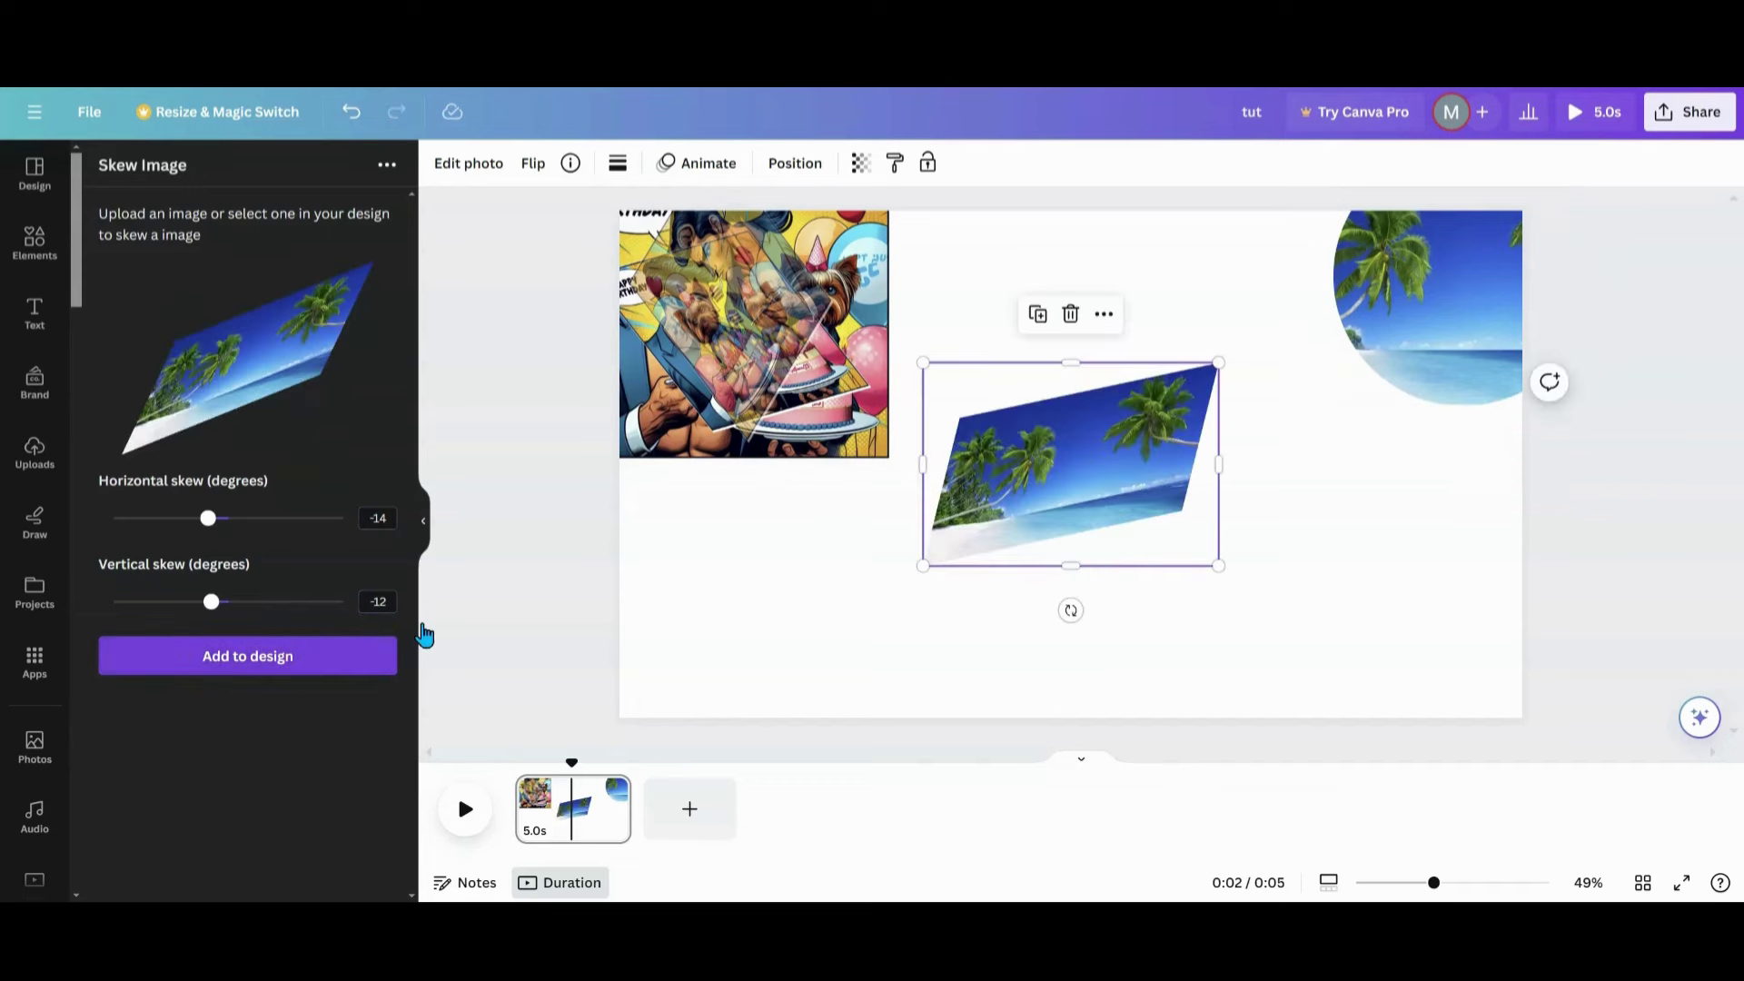
{"action": "left_click_drag", "start_coordinate": [1078, 457], "coordinate": [1123, 509]}
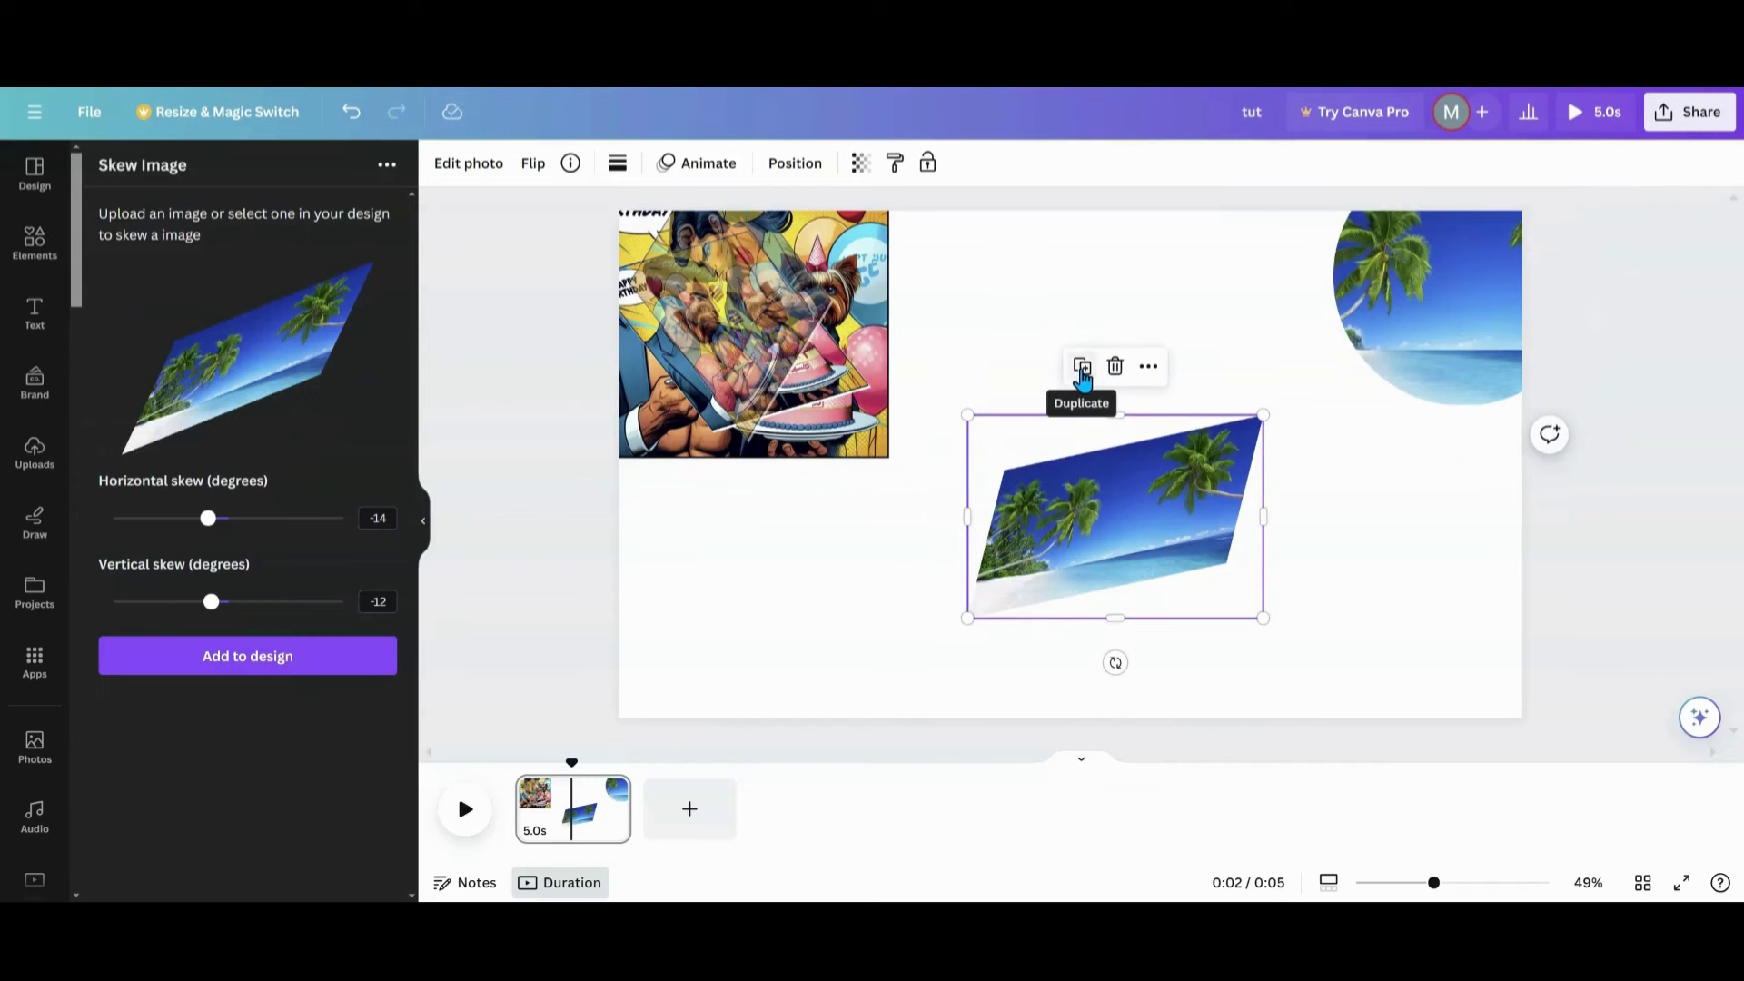
Add the photo of beach loungers and umbrellas from the recently used elements to the page
{"action": "left_click", "coordinate": [22, 271]}
{"action": "scroll", "coordinate": [206, 542], "scroll_direction": "down", "scroll_amount": 5}
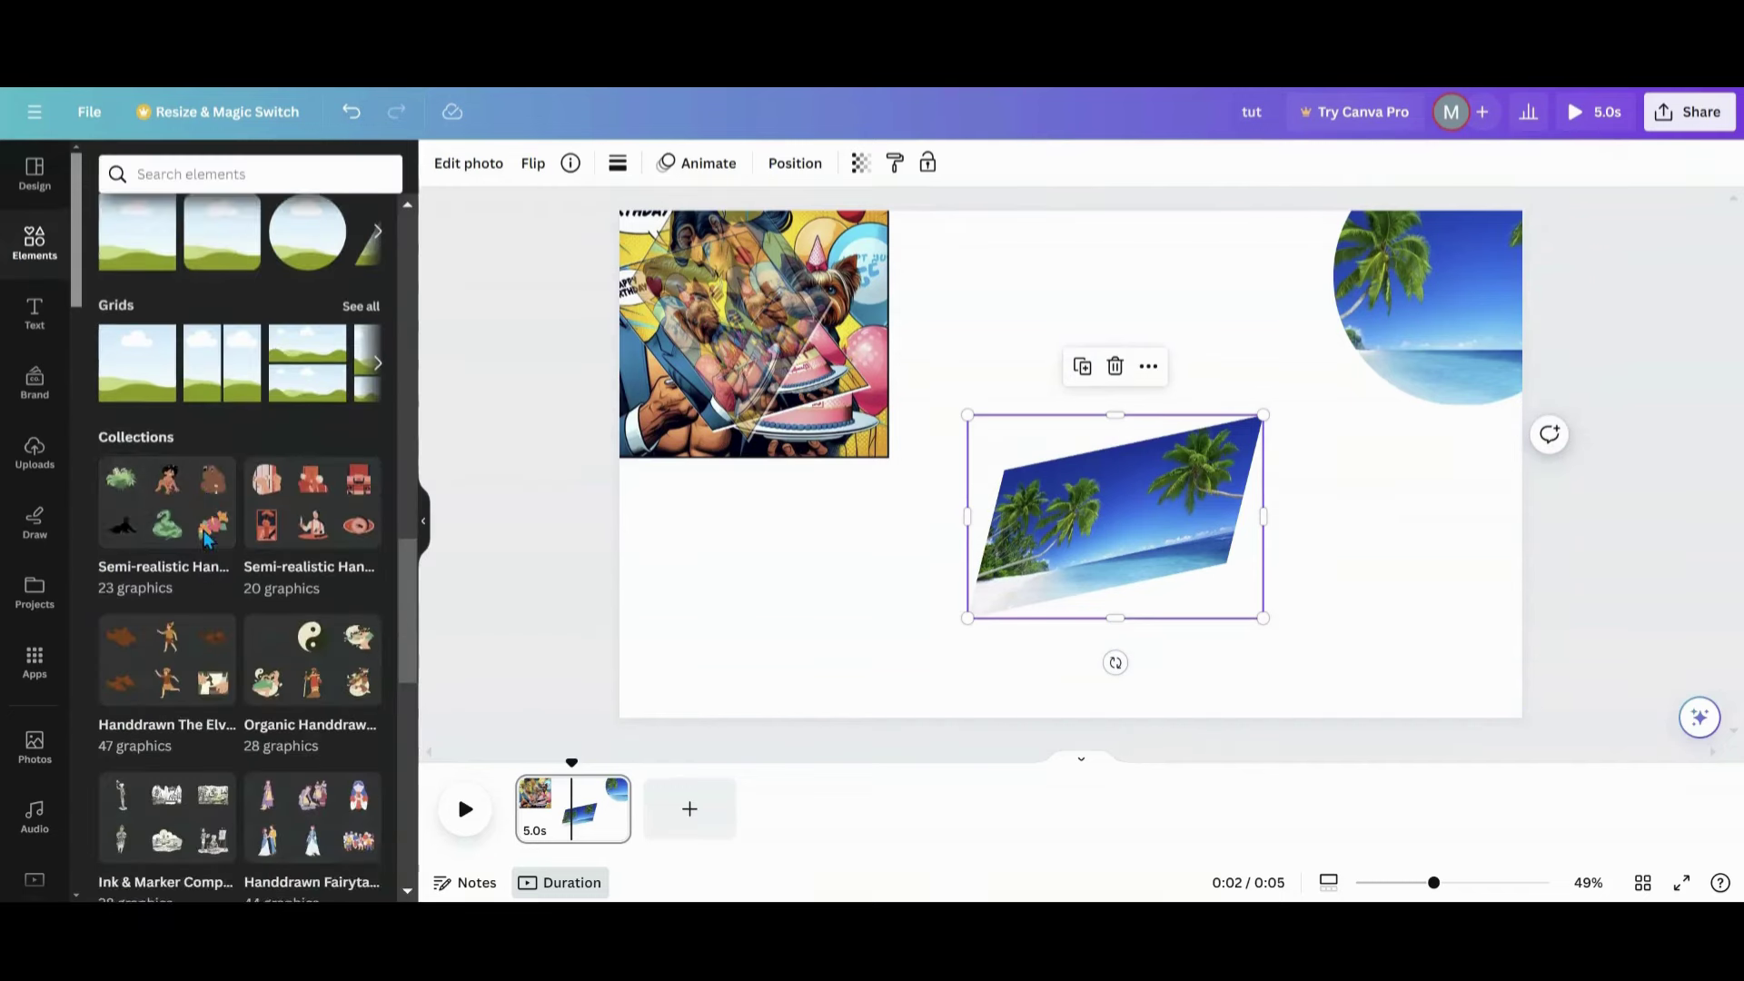
{"action": "scroll", "coordinate": [205, 542], "scroll_direction": "up", "scroll_amount": 12}
{"action": "scroll", "coordinate": [205, 542], "scroll_direction": "up", "scroll_amount": 3}
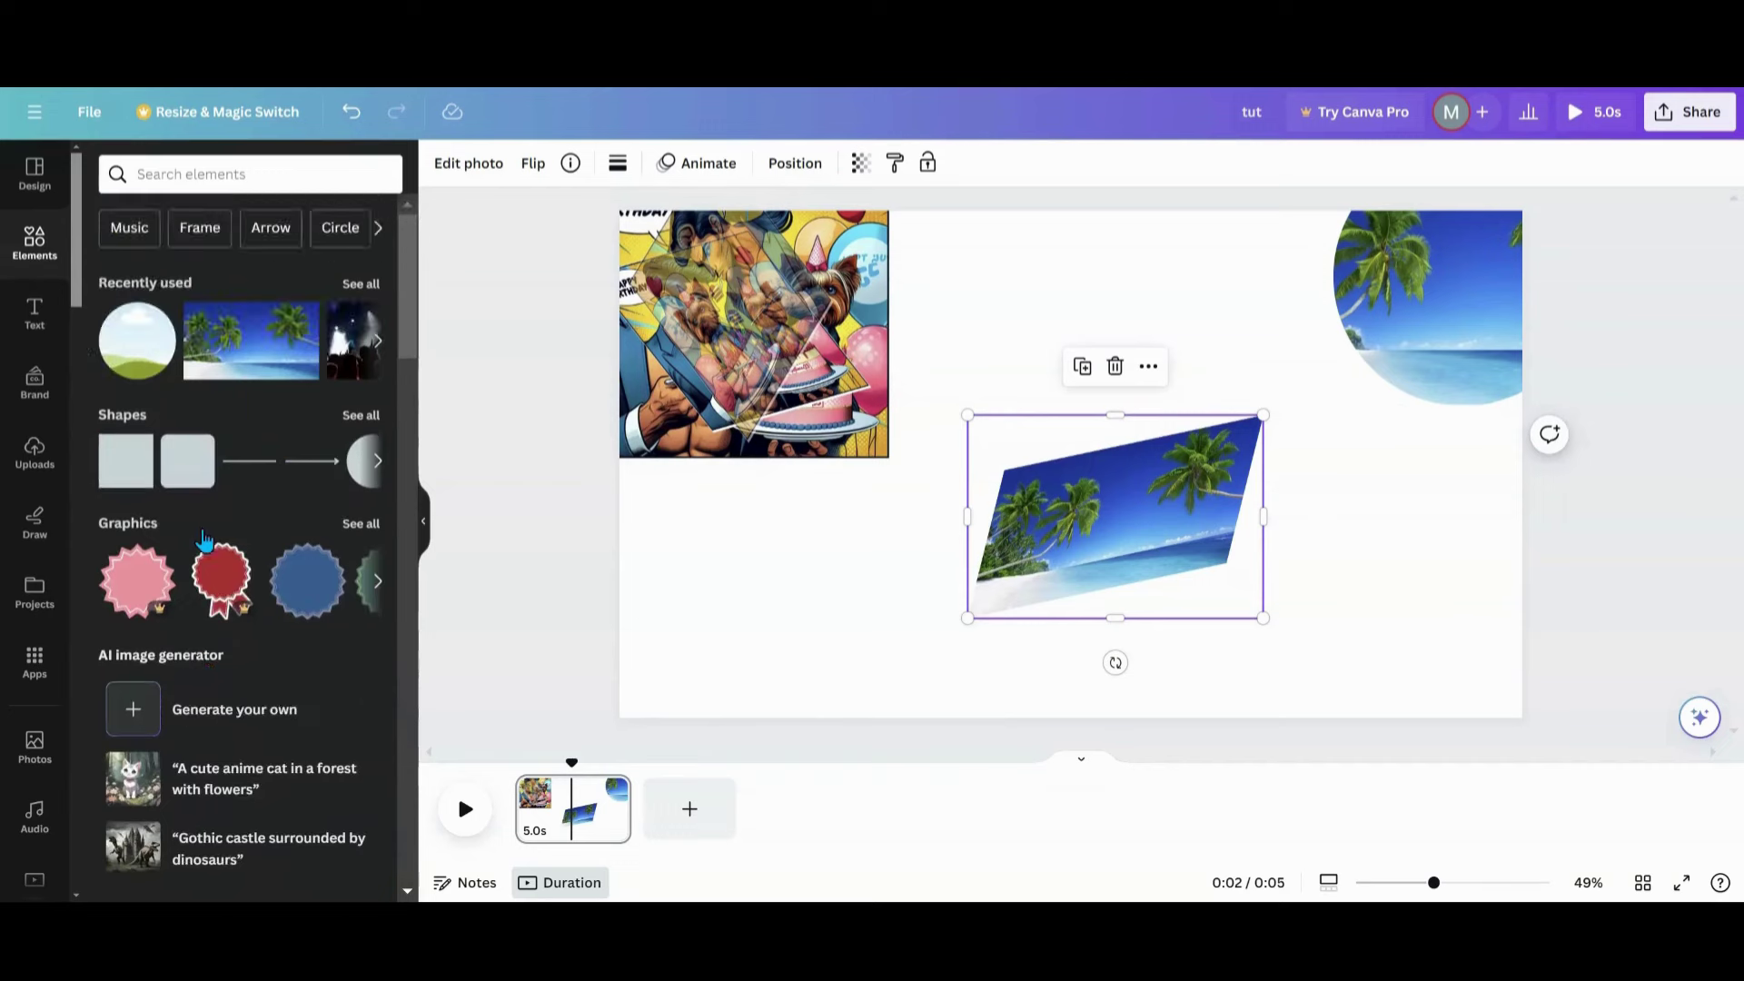
{"action": "left_click", "coordinate": [360, 284]}
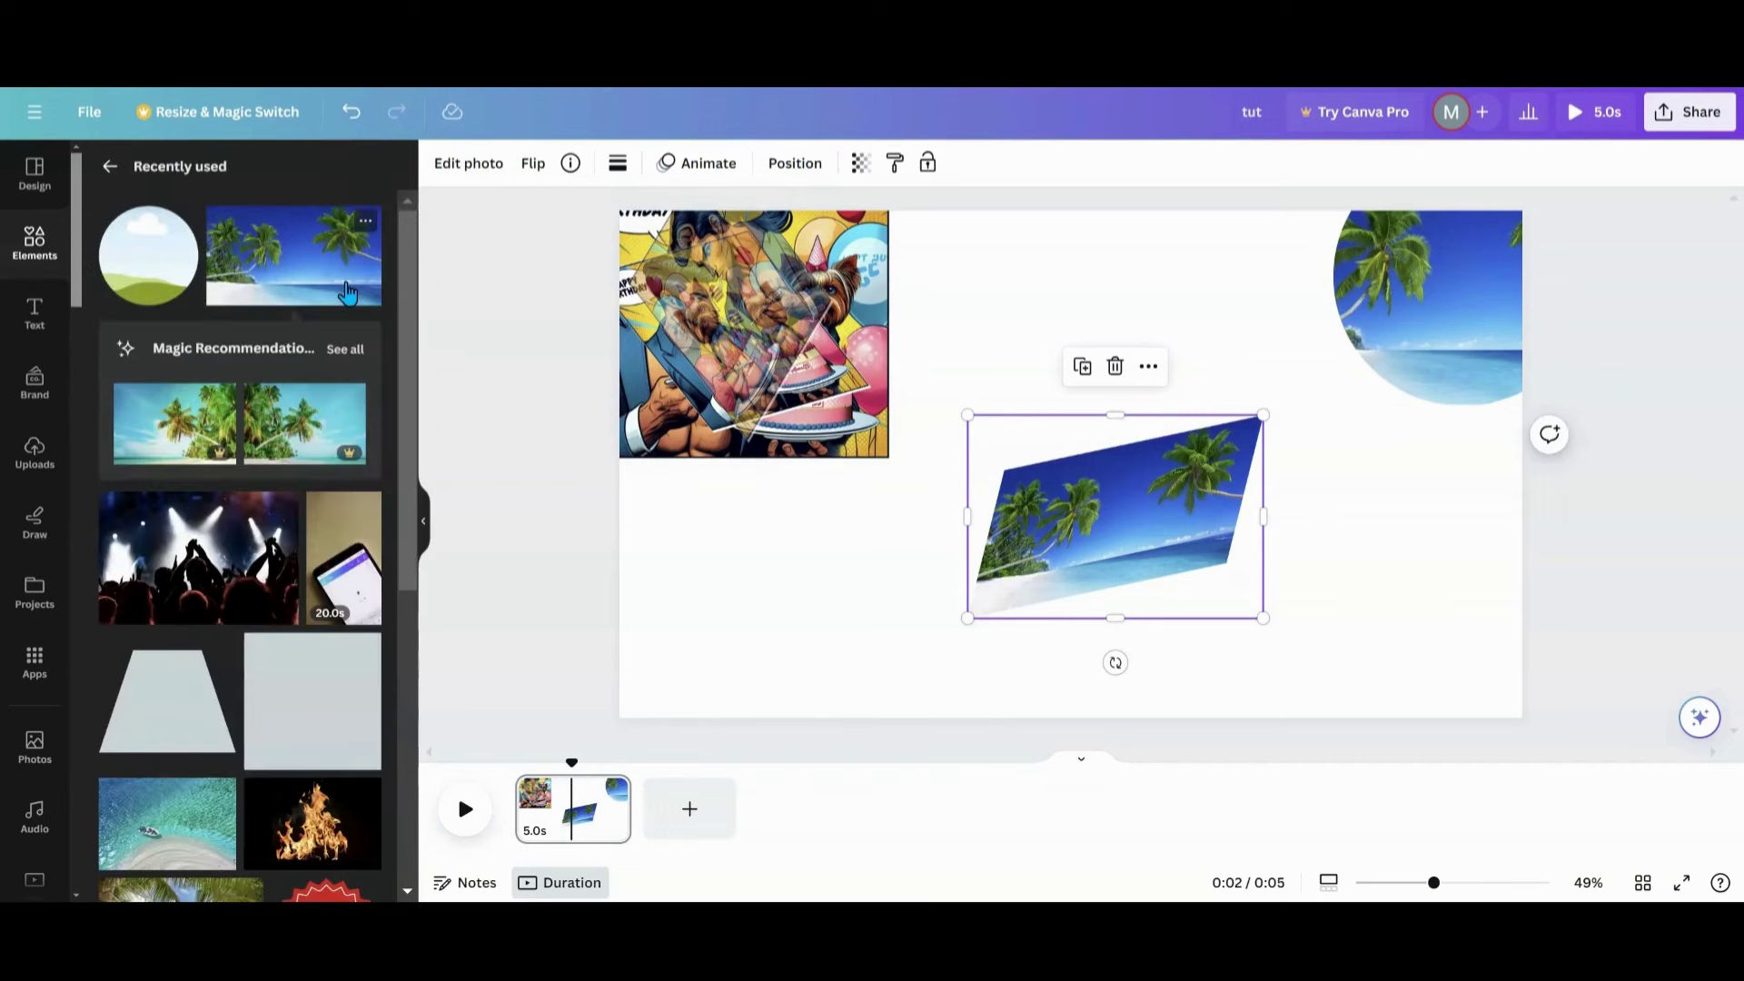
{"action": "scroll", "coordinate": [348, 293], "scroll_direction": "down", "scroll_amount": 3}
{"action": "left_click", "coordinate": [205, 672]}
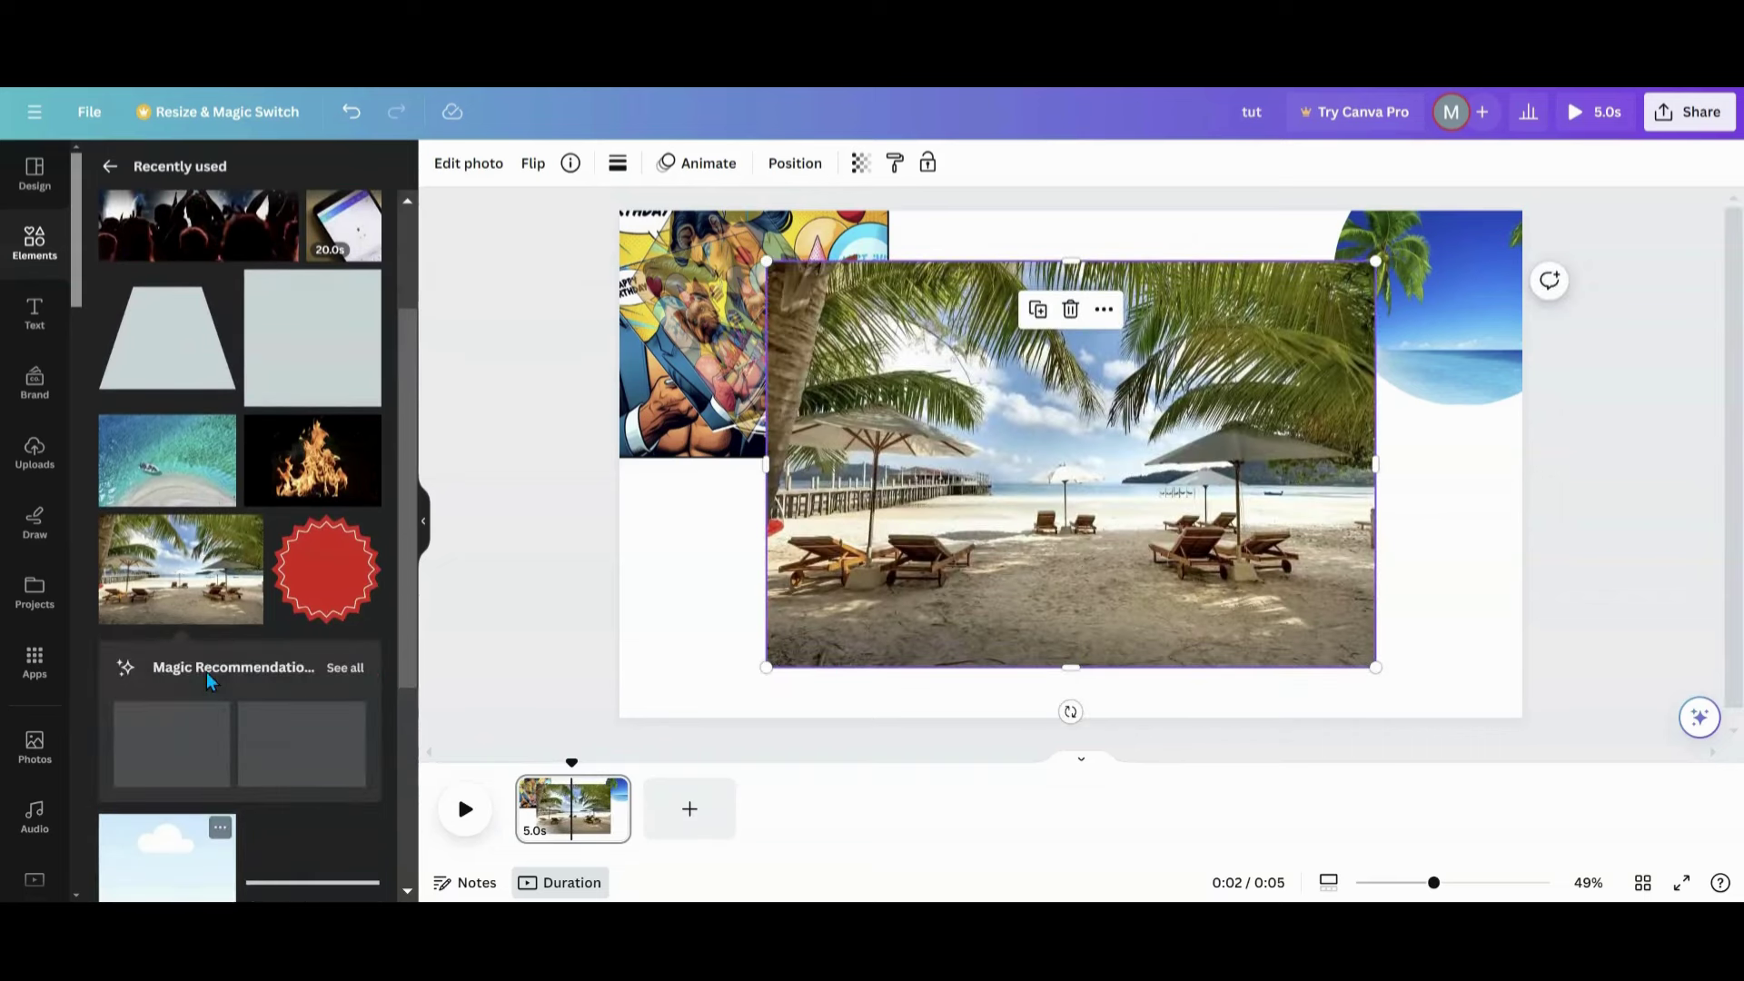
Add a copy of the beach loungers photo skewed -14 degrees horizontally and -12 degrees vertically with the Skew Image app
{"action": "left_click", "coordinate": [20, 665]}
{"action": "scroll", "coordinate": [245, 550], "scroll_direction": "down", "scroll_amount": 4}
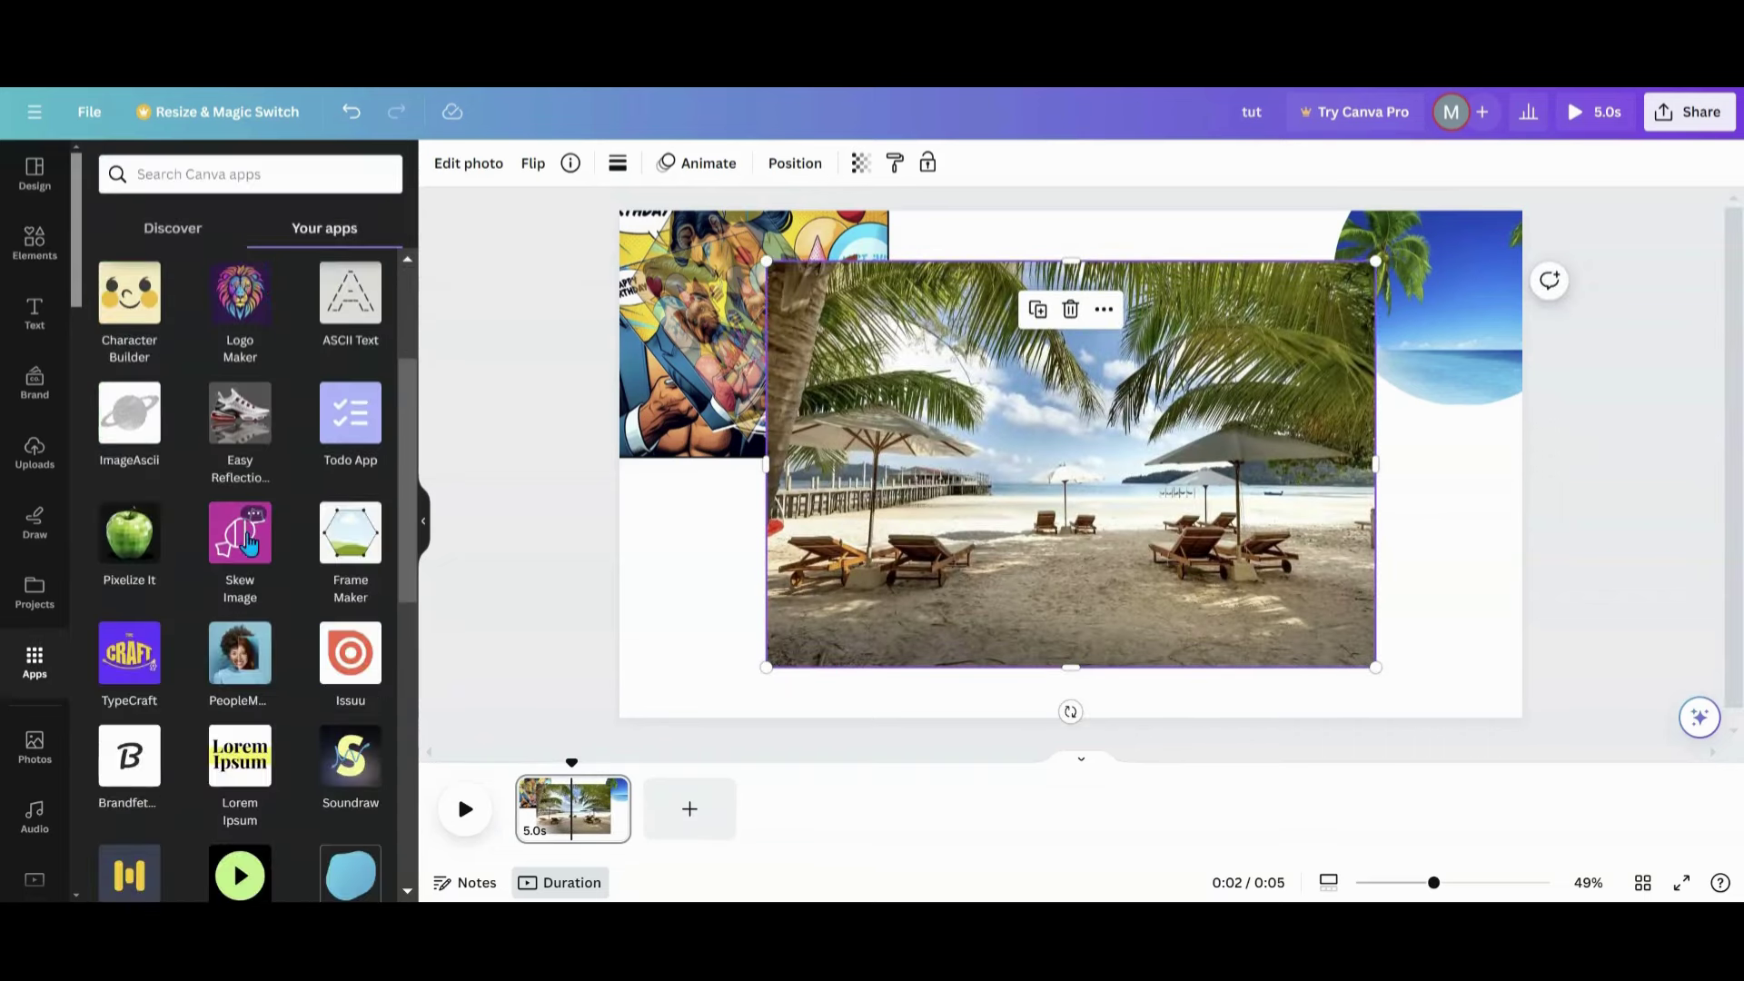
{"action": "left_click", "coordinate": [246, 549]}
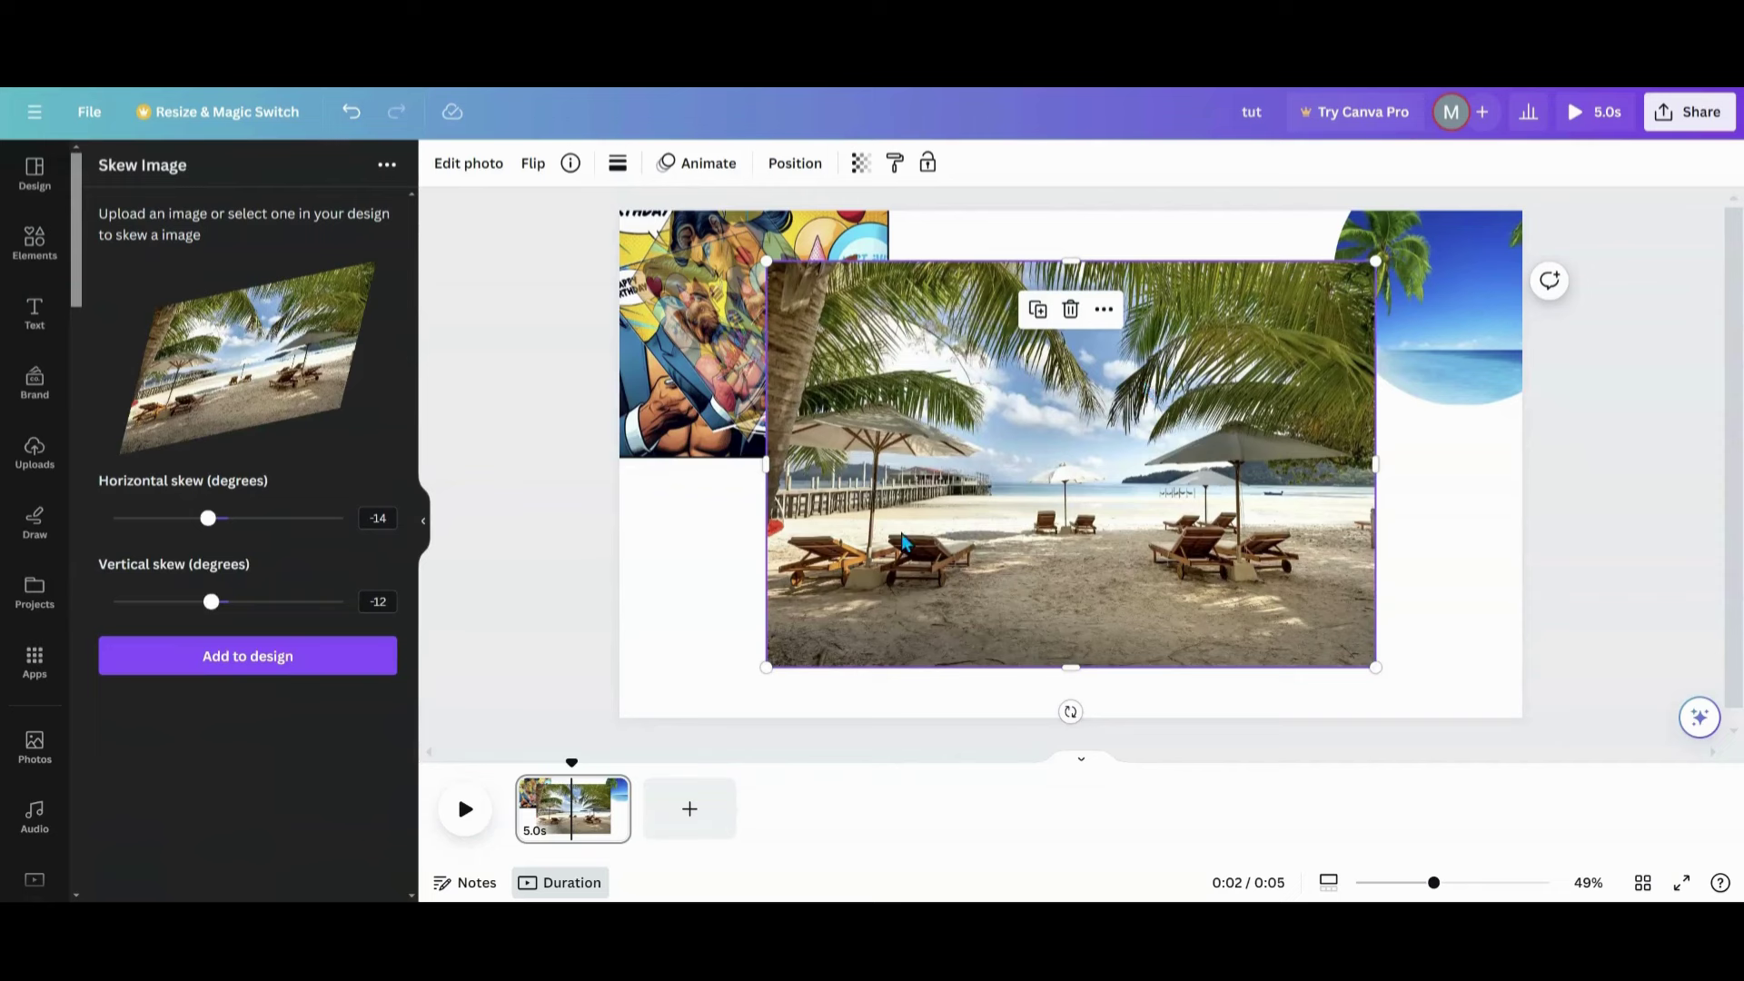
{"action": "left_click", "coordinate": [315, 672]}
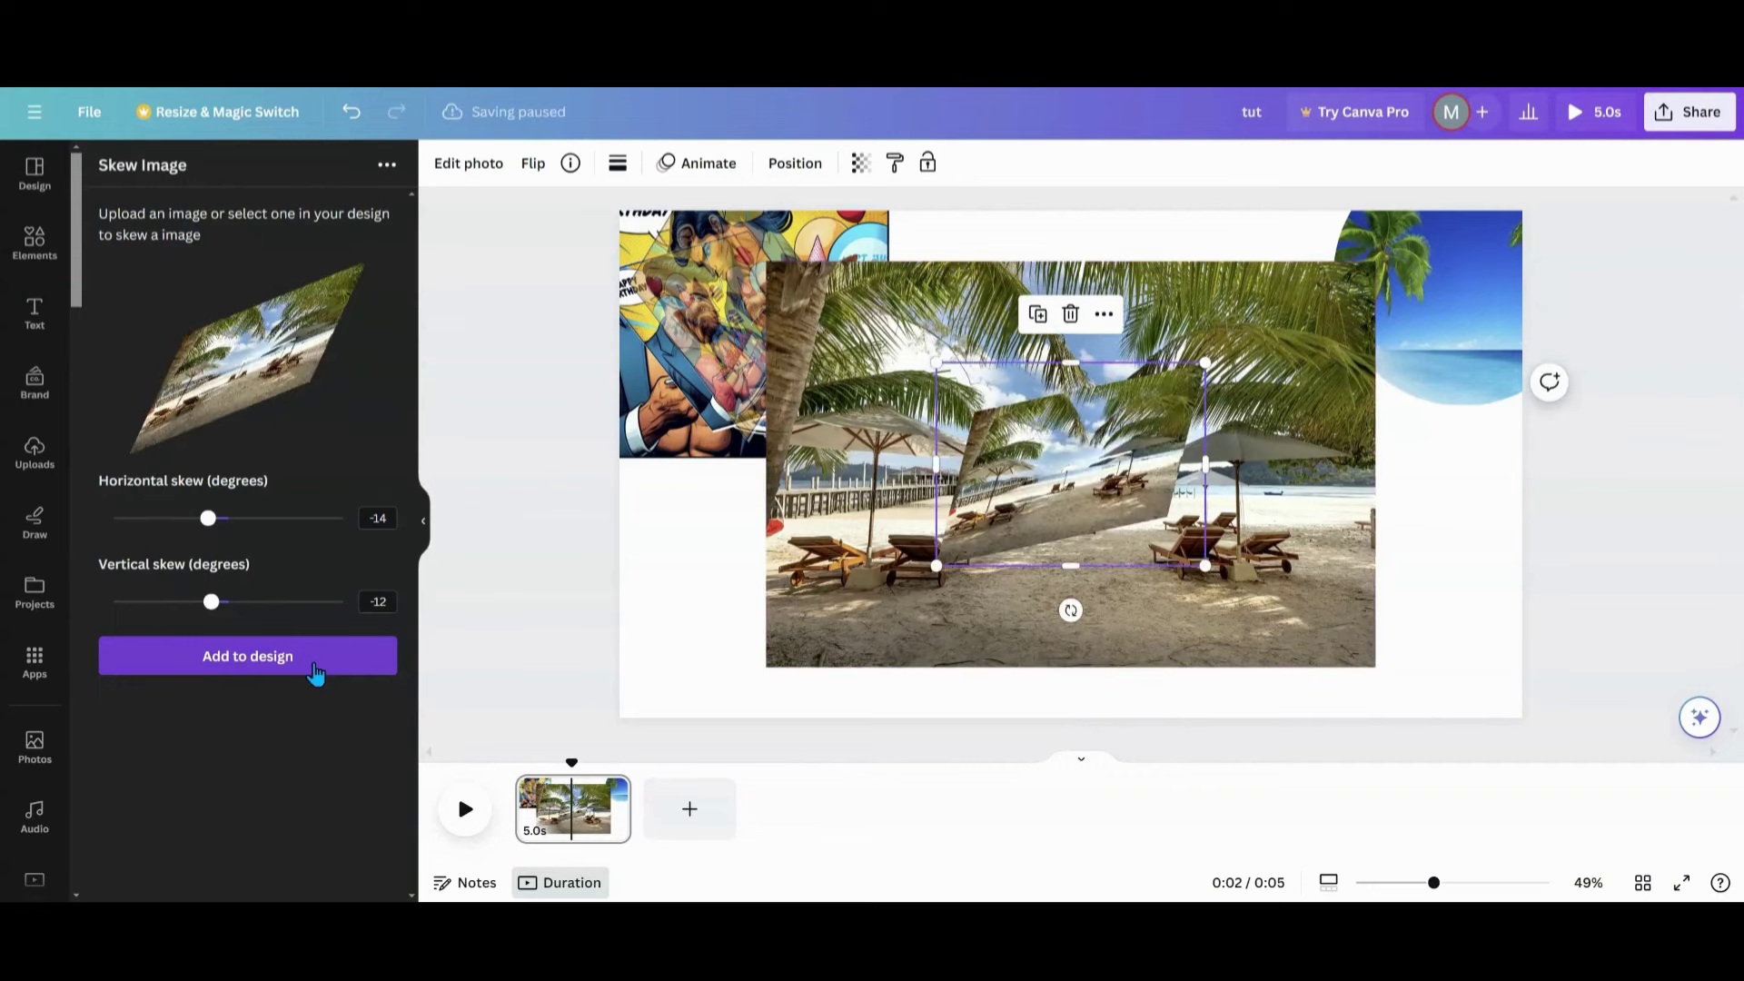
Move the original loungers photo to the page's right edge and place the skewed loungers picture above the skewed palm beach picture
{"action": "left_click_drag", "start_coordinate": [1052, 573], "coordinate": [1688, 427]}
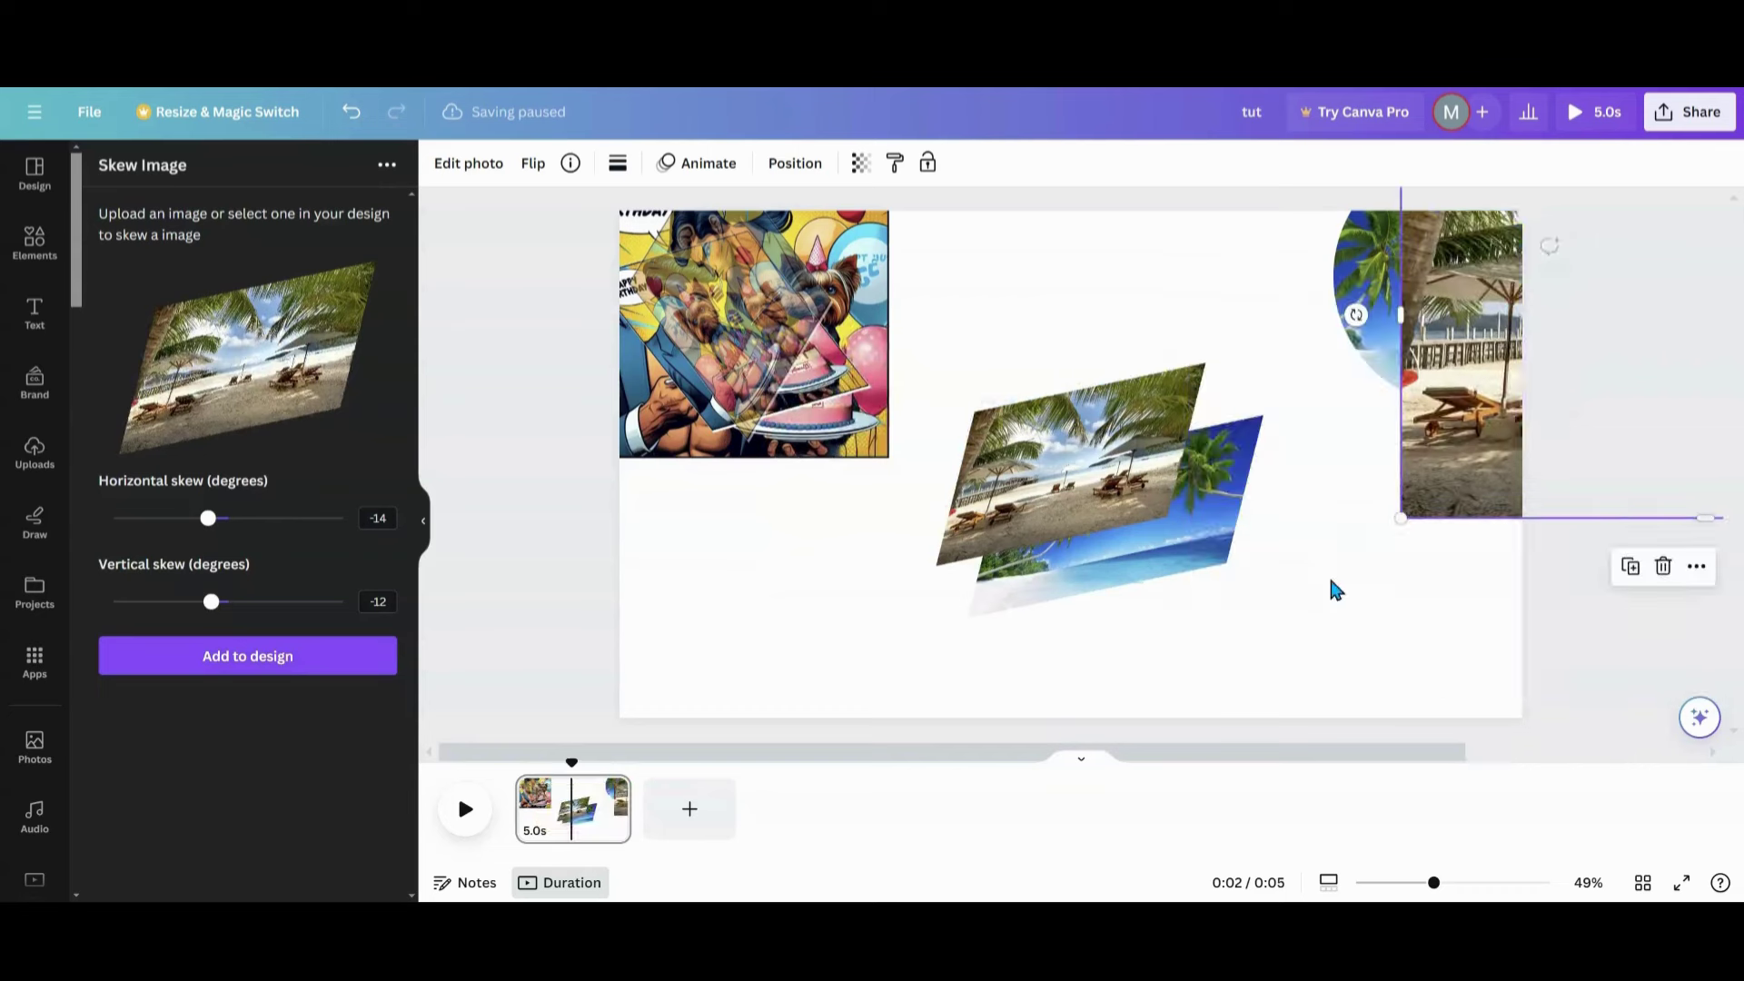
{"action": "left_click_drag", "start_coordinate": [1087, 605], "coordinate": [984, 643]}
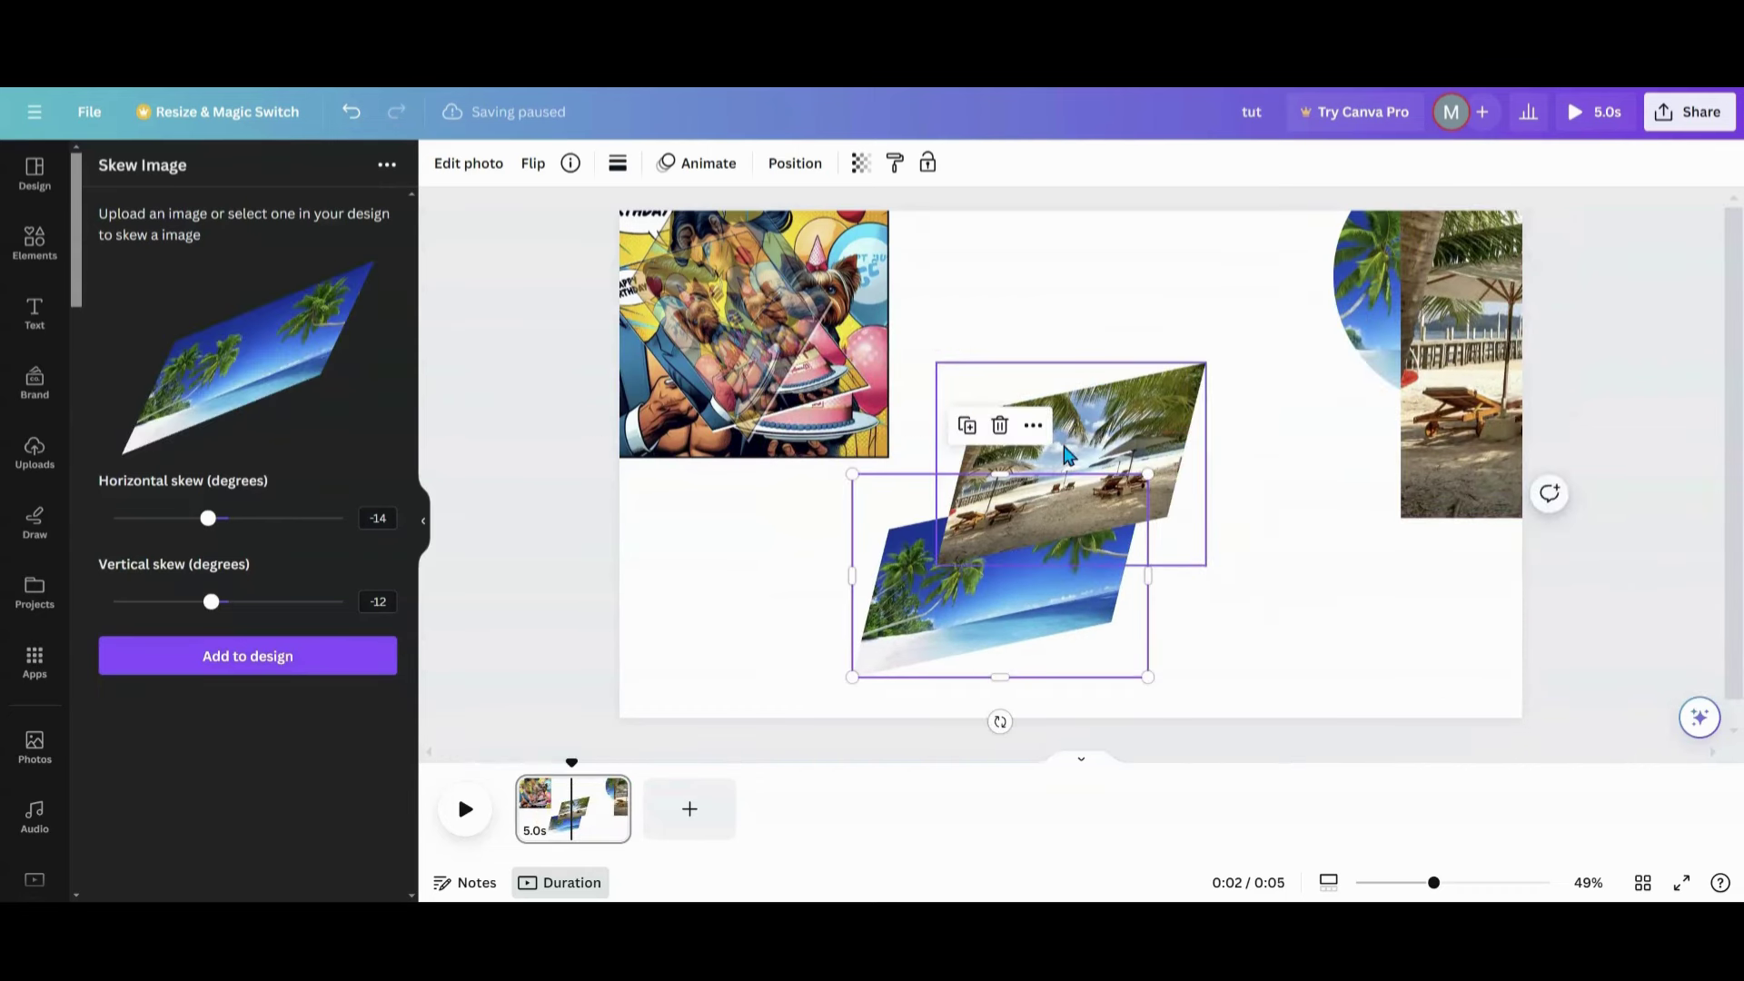
{"action": "left_click_drag", "start_coordinate": [1077, 424], "coordinate": [1106, 375]}
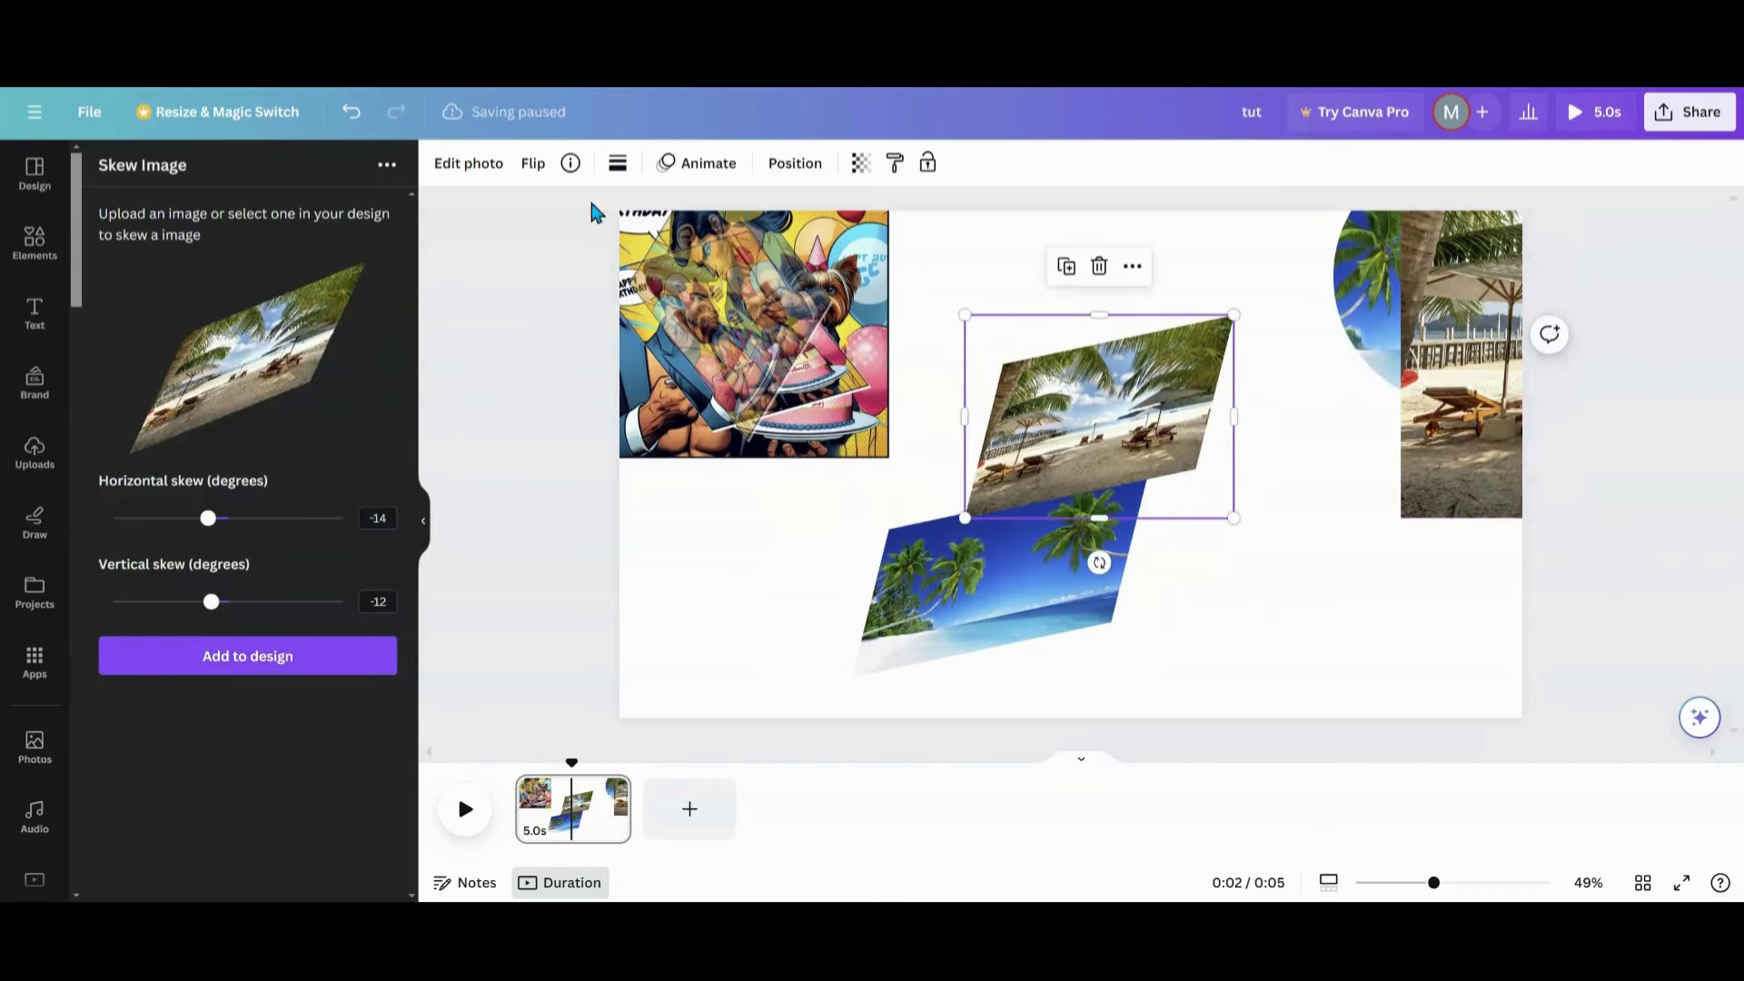
Flip the skewed loungers picture horizontally and move the skewed palm beach picture directly below it
{"action": "left_click", "coordinate": [528, 177]}
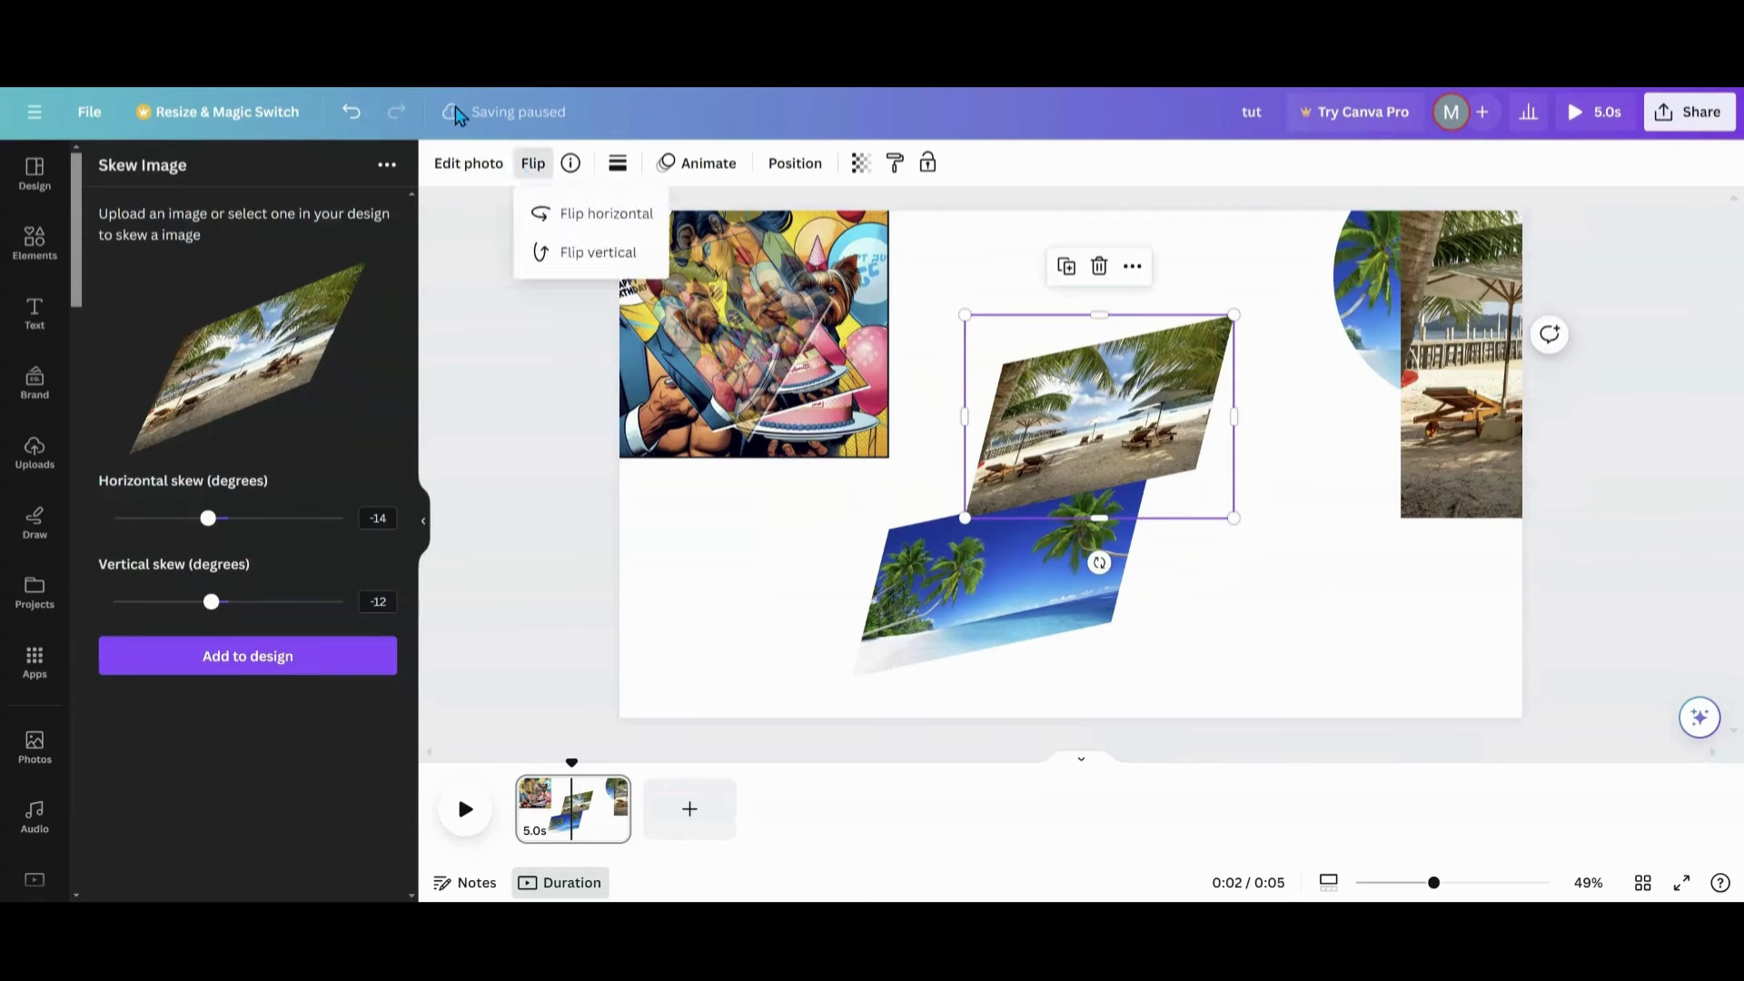
{"action": "left_click", "coordinate": [576, 227]}
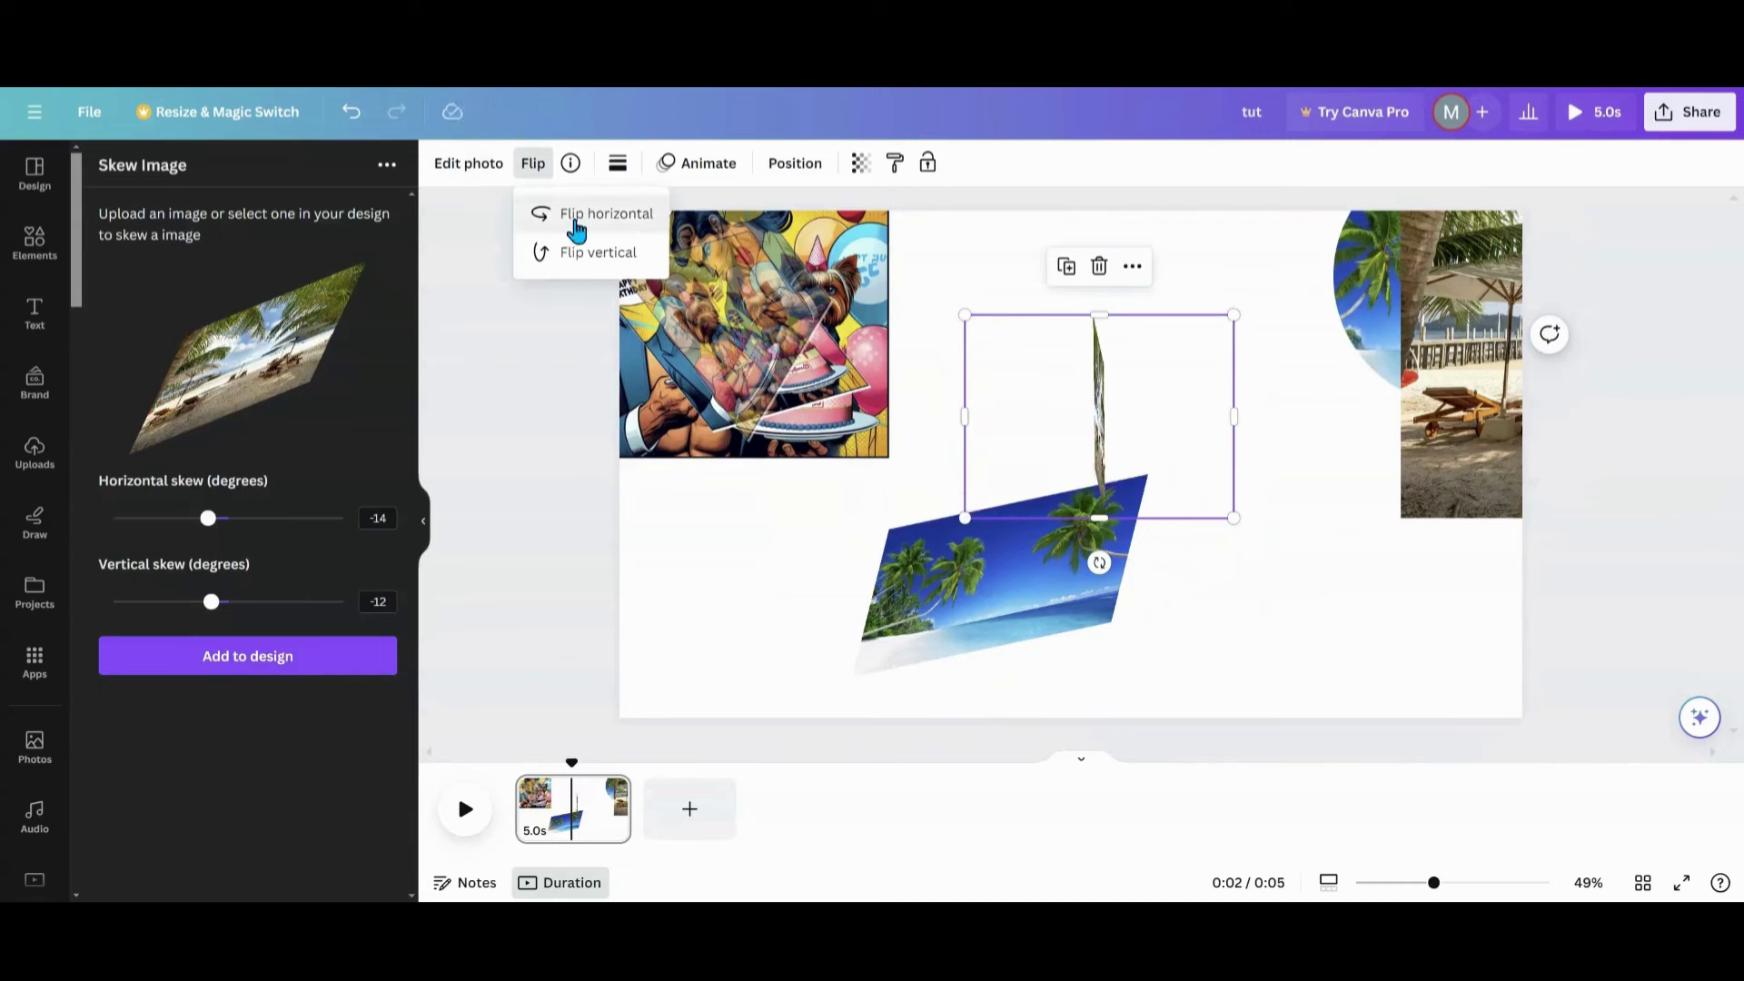
{"action": "left_click_drag", "start_coordinate": [981, 582], "coordinate": [1092, 613]}
{"action": "left_click", "coordinate": [1050, 411]}
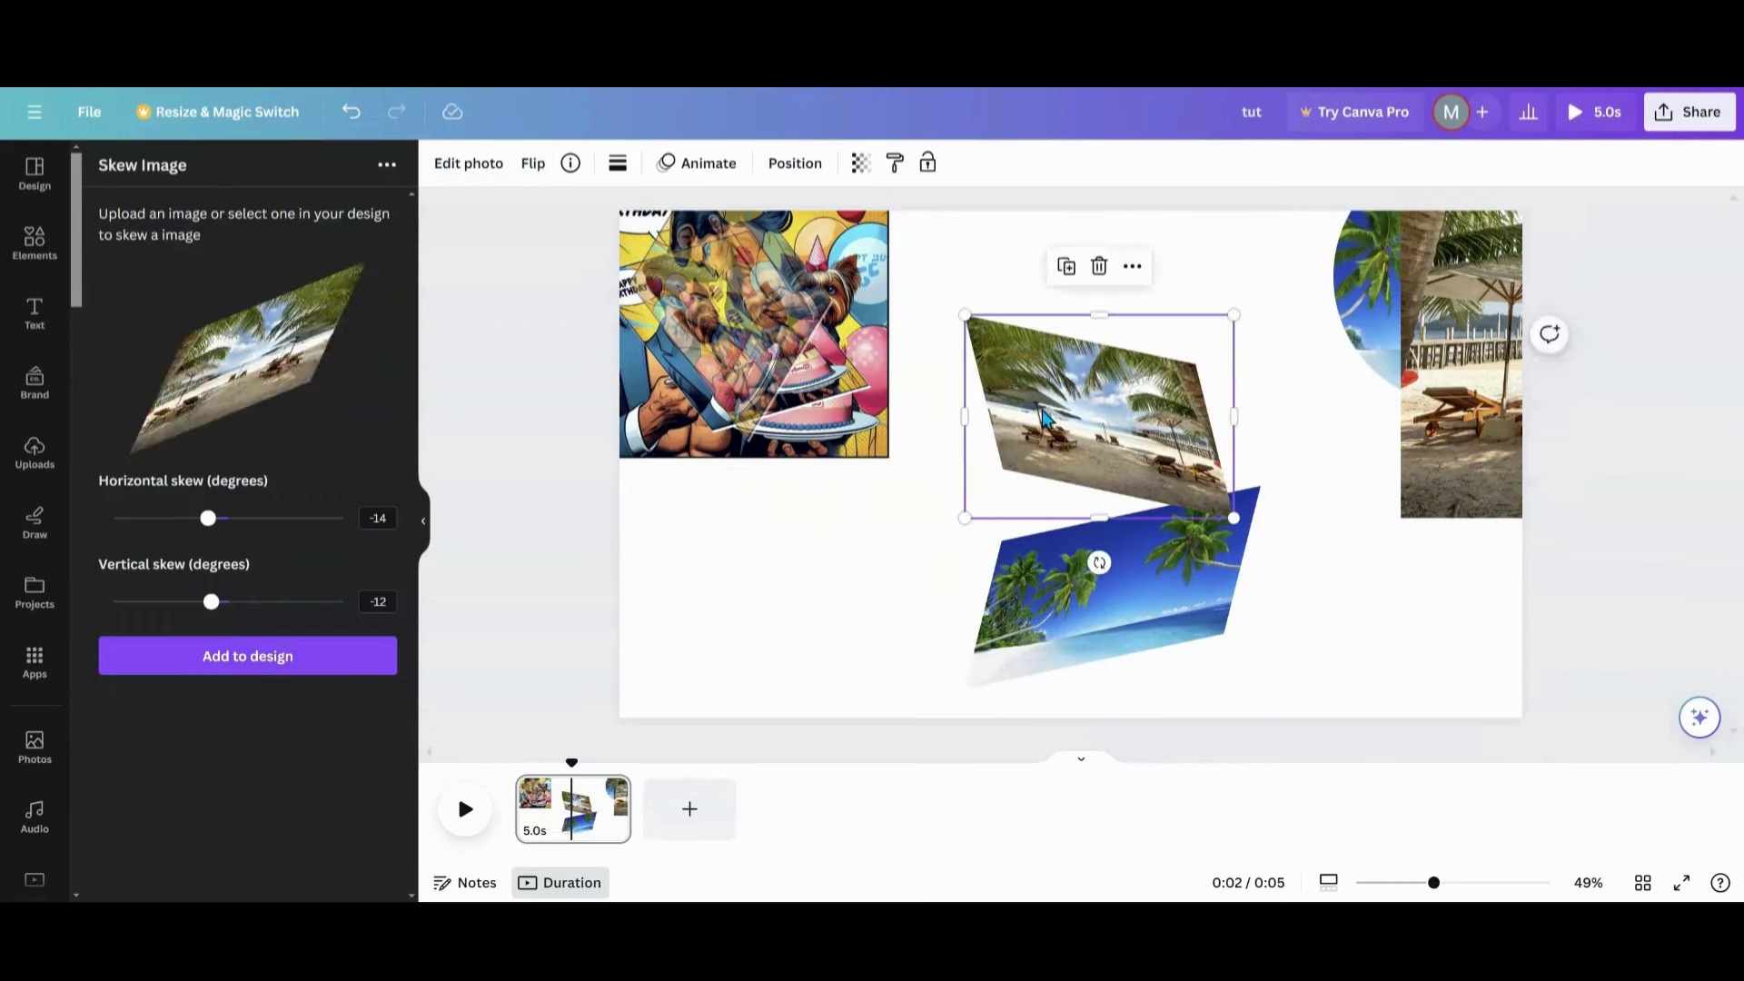
Rotate the flipped loungers picture so its lower edge runs parallel to the palm beach picture's upper edge, and move it against that edge
{"action": "left_click_drag", "start_coordinate": [1097, 561], "coordinate": [1177, 541]}
{"action": "left_click_drag", "start_coordinate": [1084, 400], "coordinate": [1056, 444]}
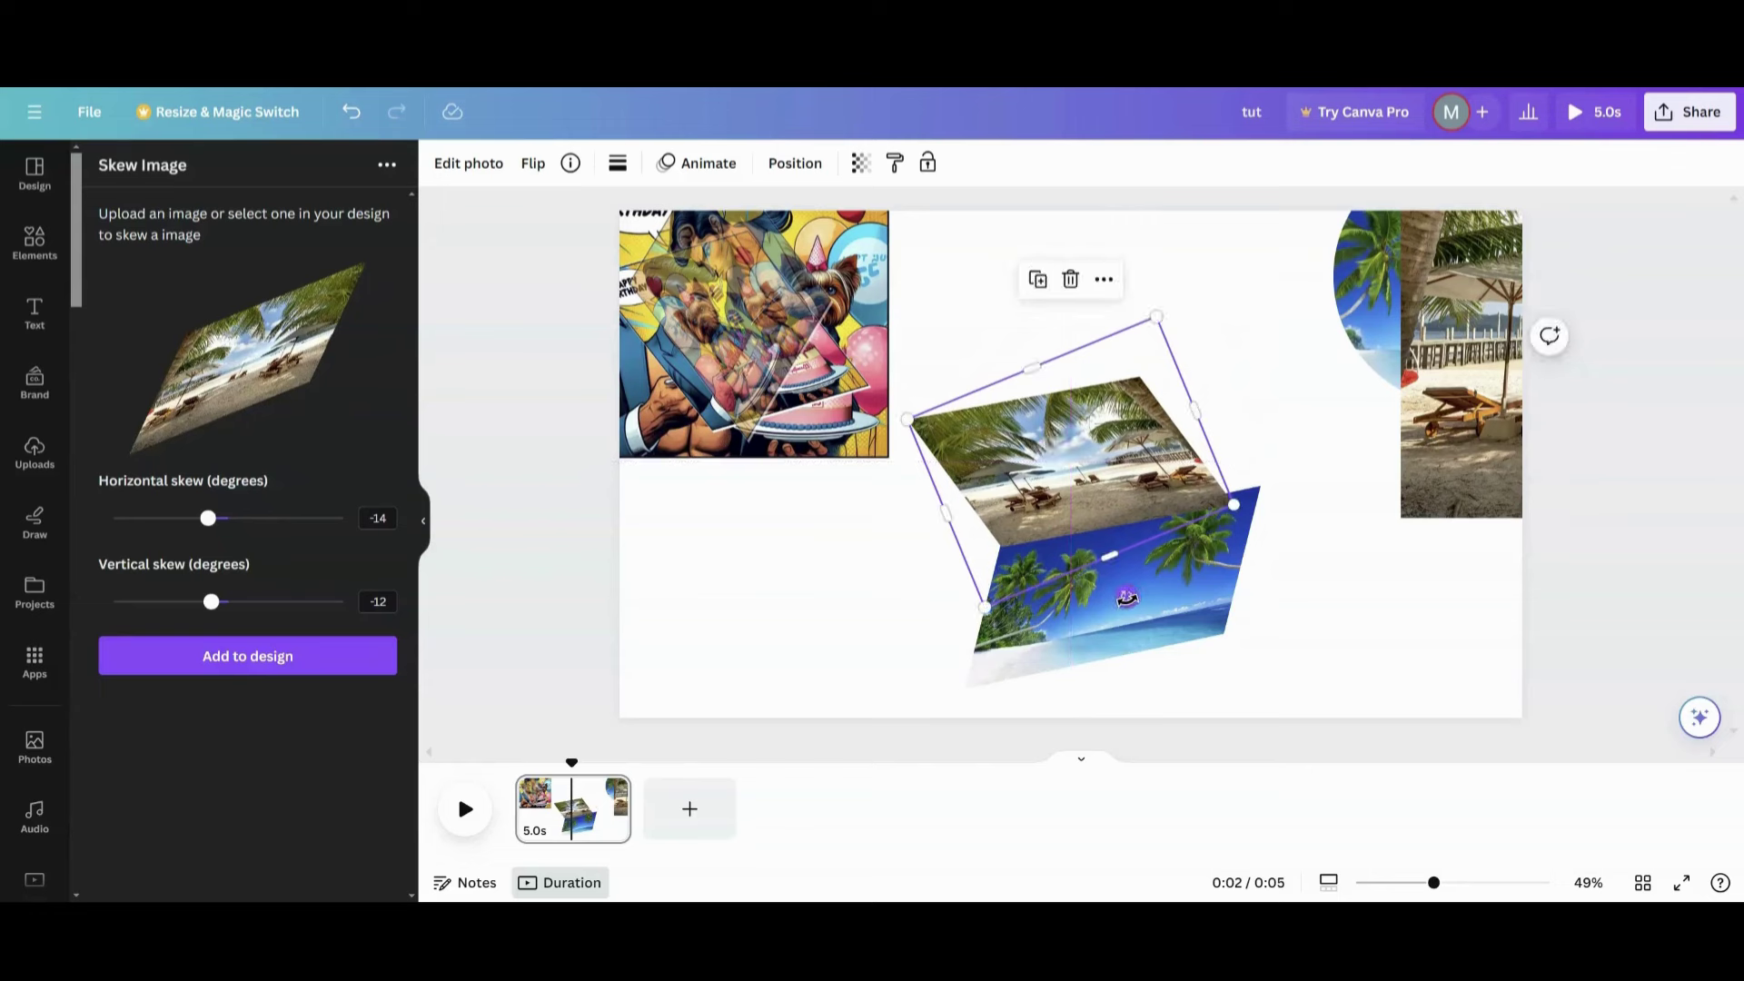
{"action": "left_click_drag", "start_coordinate": [1127, 597], "coordinate": [1135, 604]}
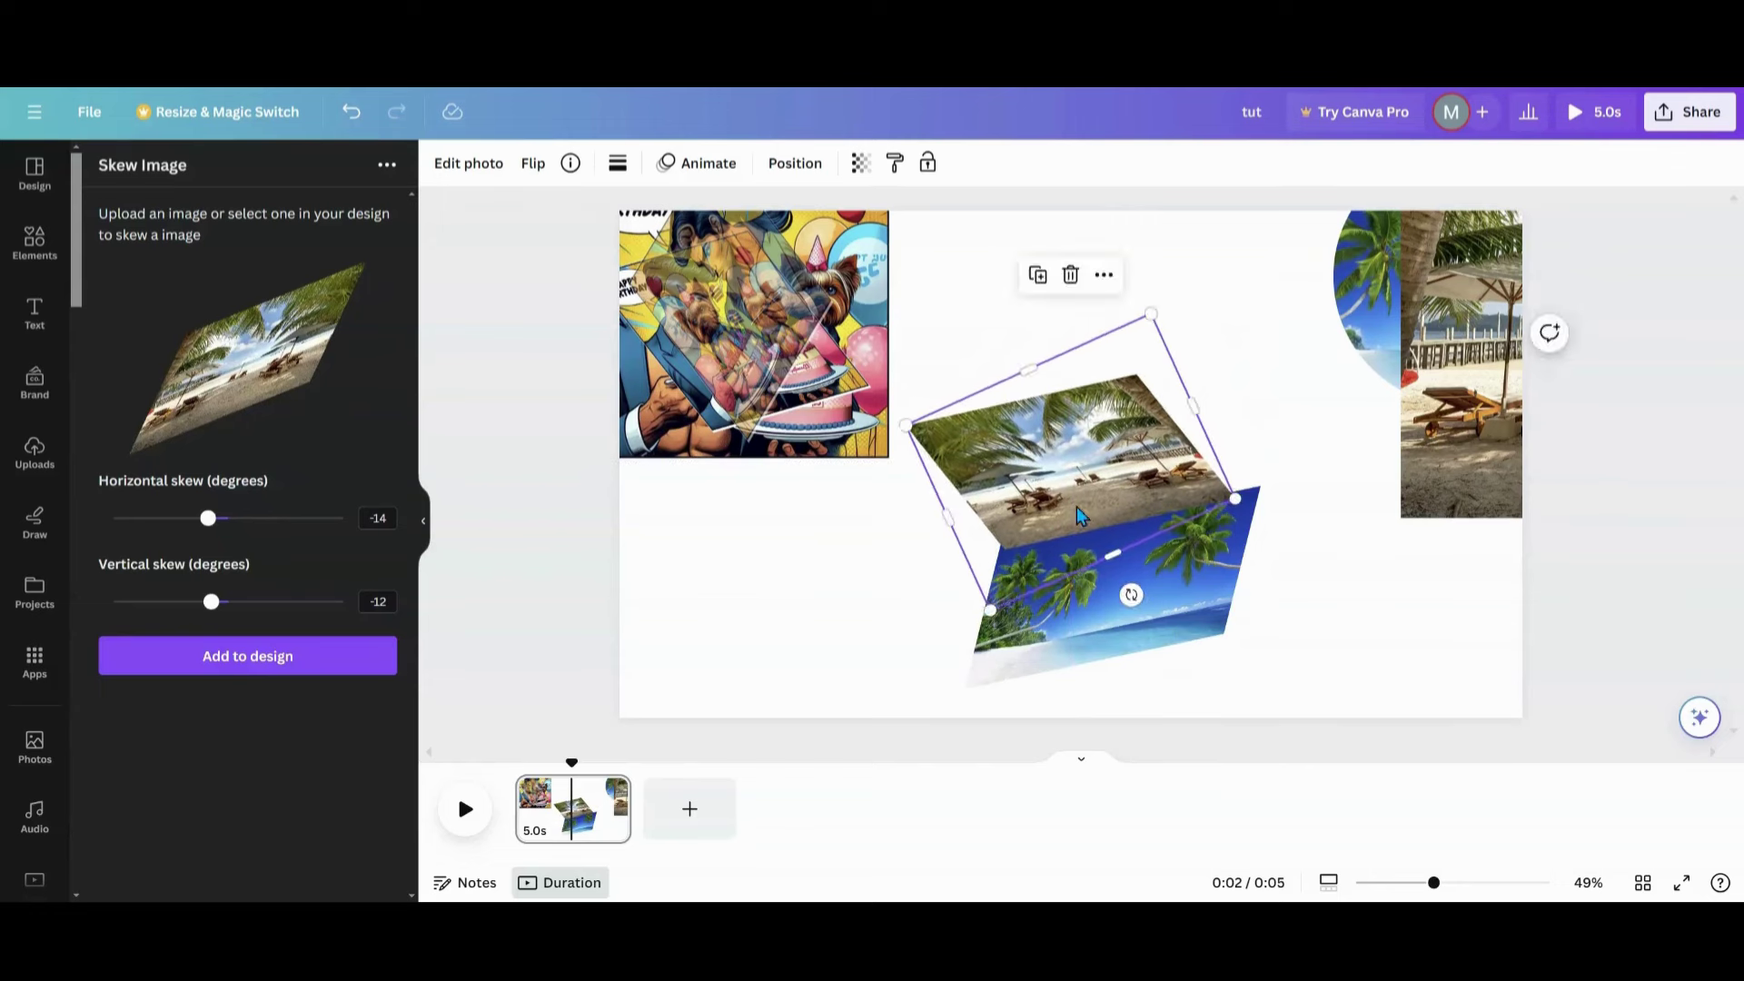
{"action": "left_click_drag", "start_coordinate": [1076, 507], "coordinate": [1061, 489]}
{"action": "mouse_move", "coordinate": [1124, 586]}
{"action": "left_mouse_down"}
{"action": "mouse_move", "coordinate": [1172, 627]}
{"action": "mouse_move", "coordinate": [1126, 589]}
{"action": "left_mouse_up"}
Enlarge the loungers picture to match the palm beach picture's width and align their shared edge like two faces of a cube
{"action": "left_click_drag", "start_coordinate": [1149, 307], "coordinate": [1187, 284]}
{"action": "left_click_drag", "start_coordinate": [1045, 452], "coordinate": [1061, 480]}
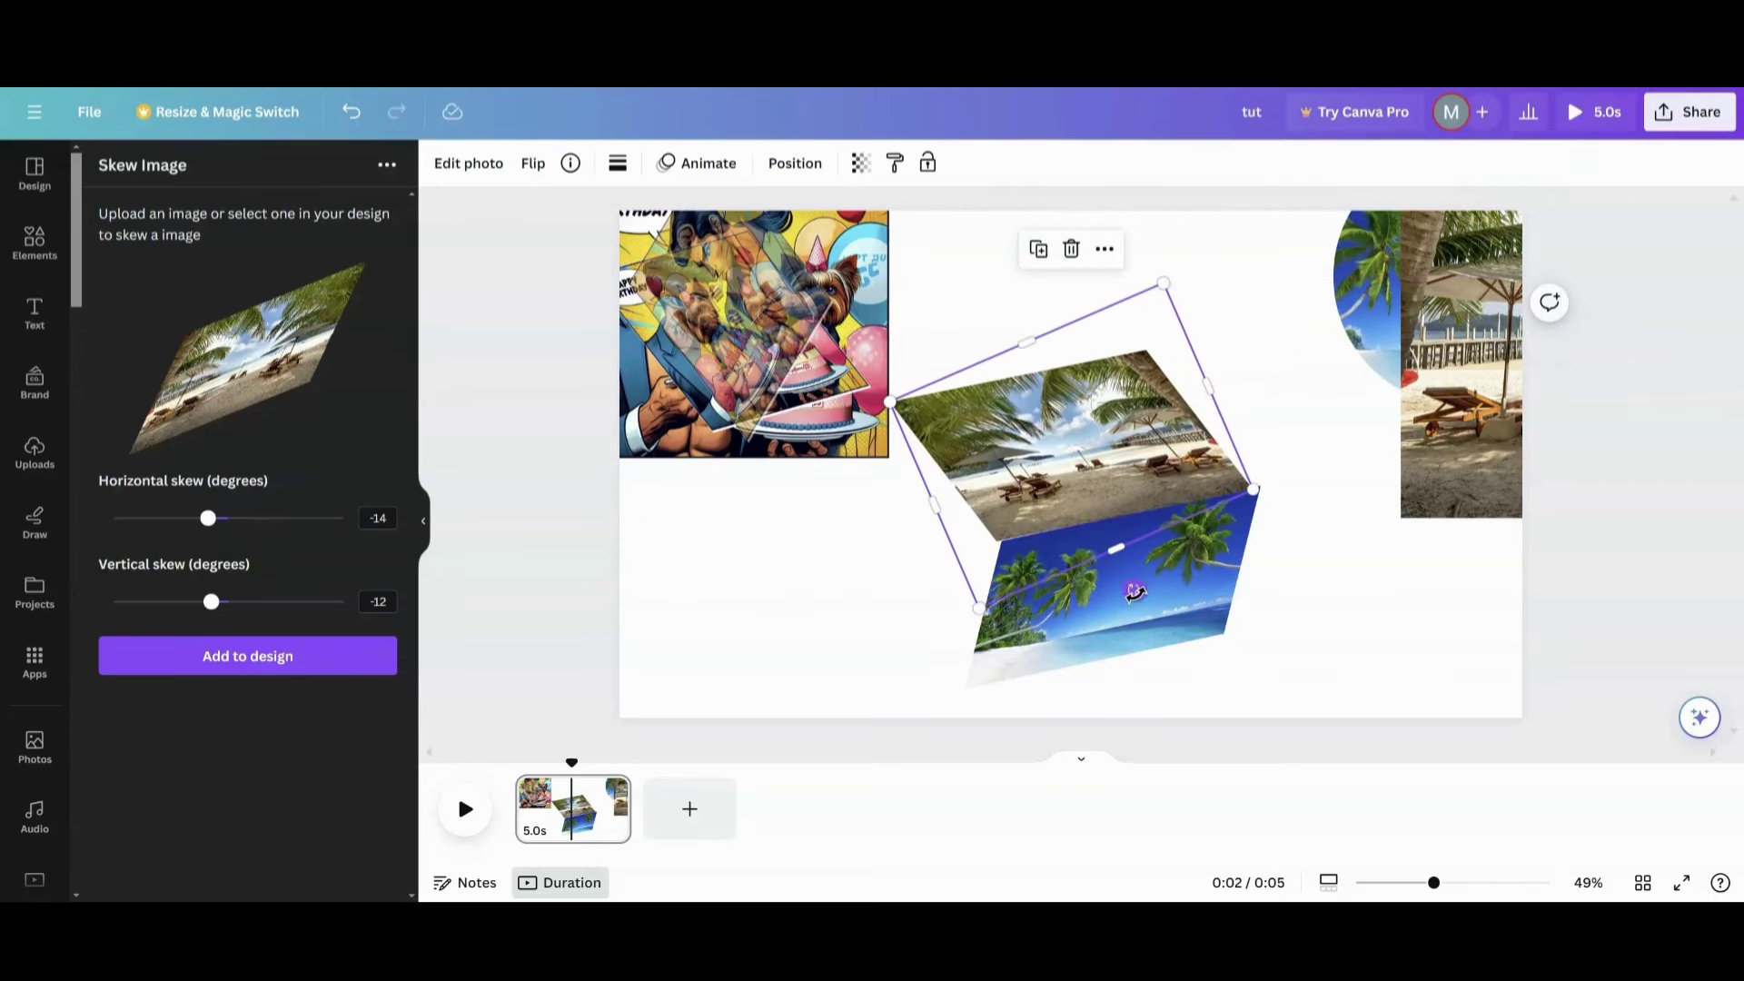
{"action": "left_click_drag", "start_coordinate": [1134, 590], "coordinate": [1132, 595]}
{"action": "left_click_drag", "start_coordinate": [1035, 489], "coordinate": [1042, 490]}
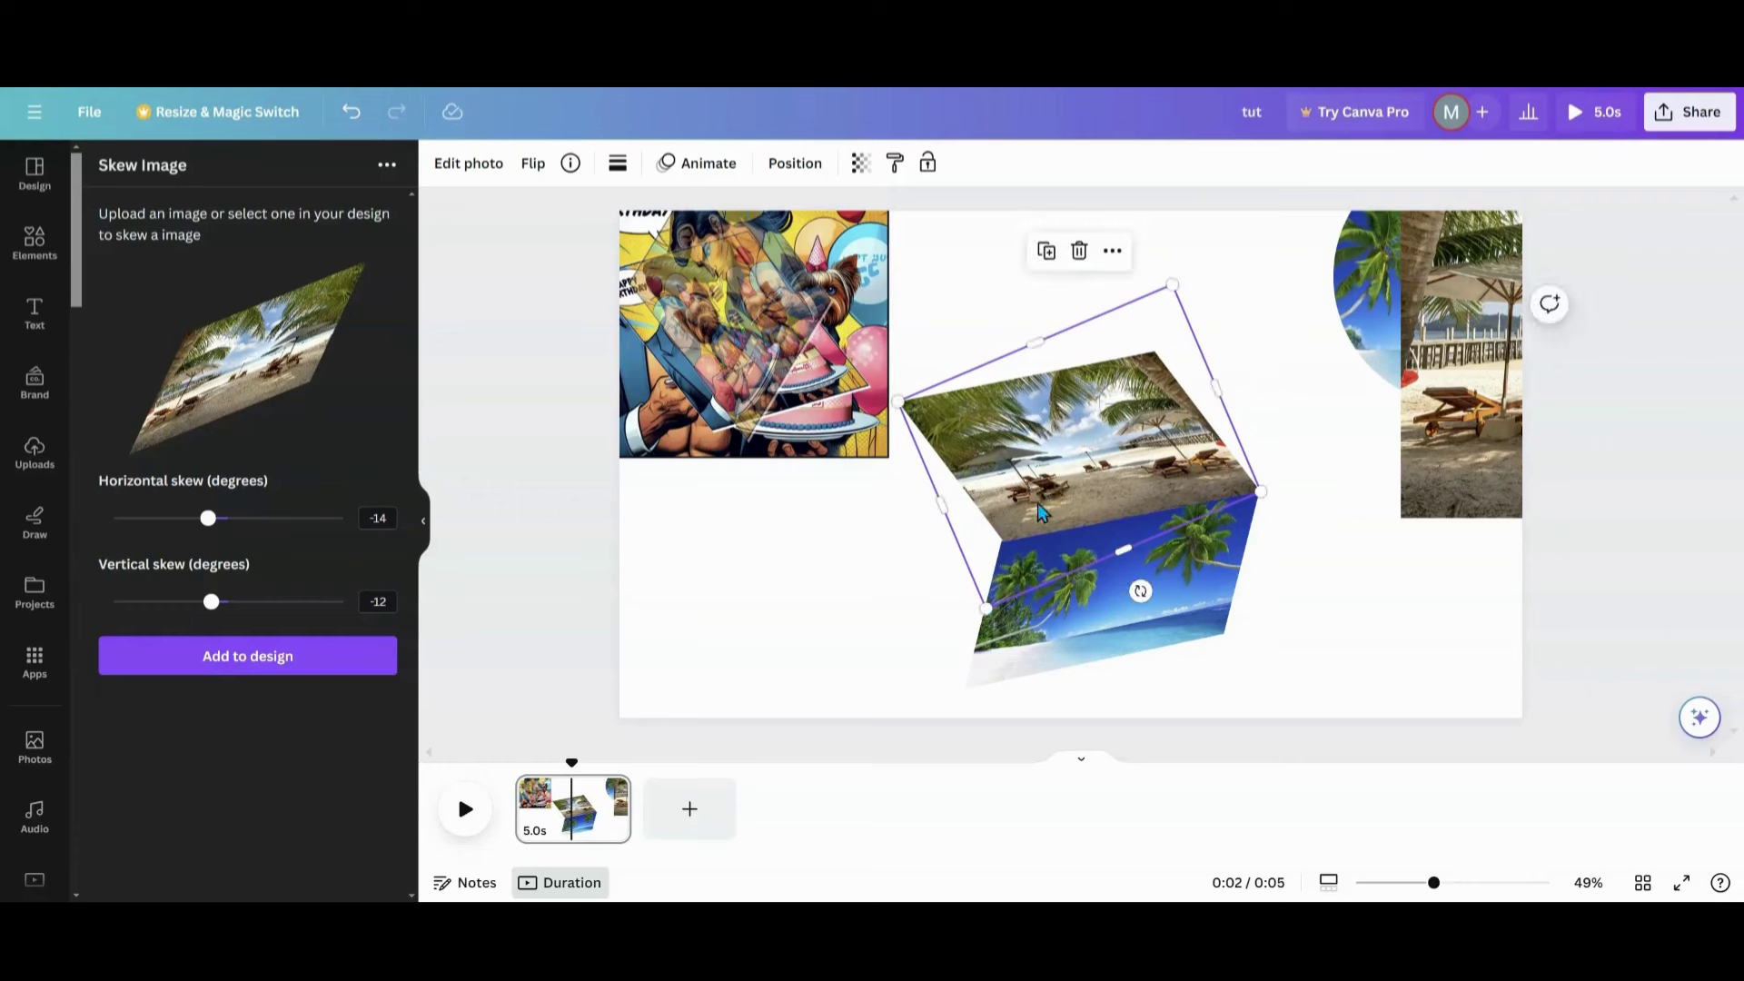
Group the two joined skewed beach pictures
{"action": "left_click", "coordinate": [932, 581]}
{"action": "left_click_drag", "start_coordinate": [966, 292], "coordinate": [1258, 690]}
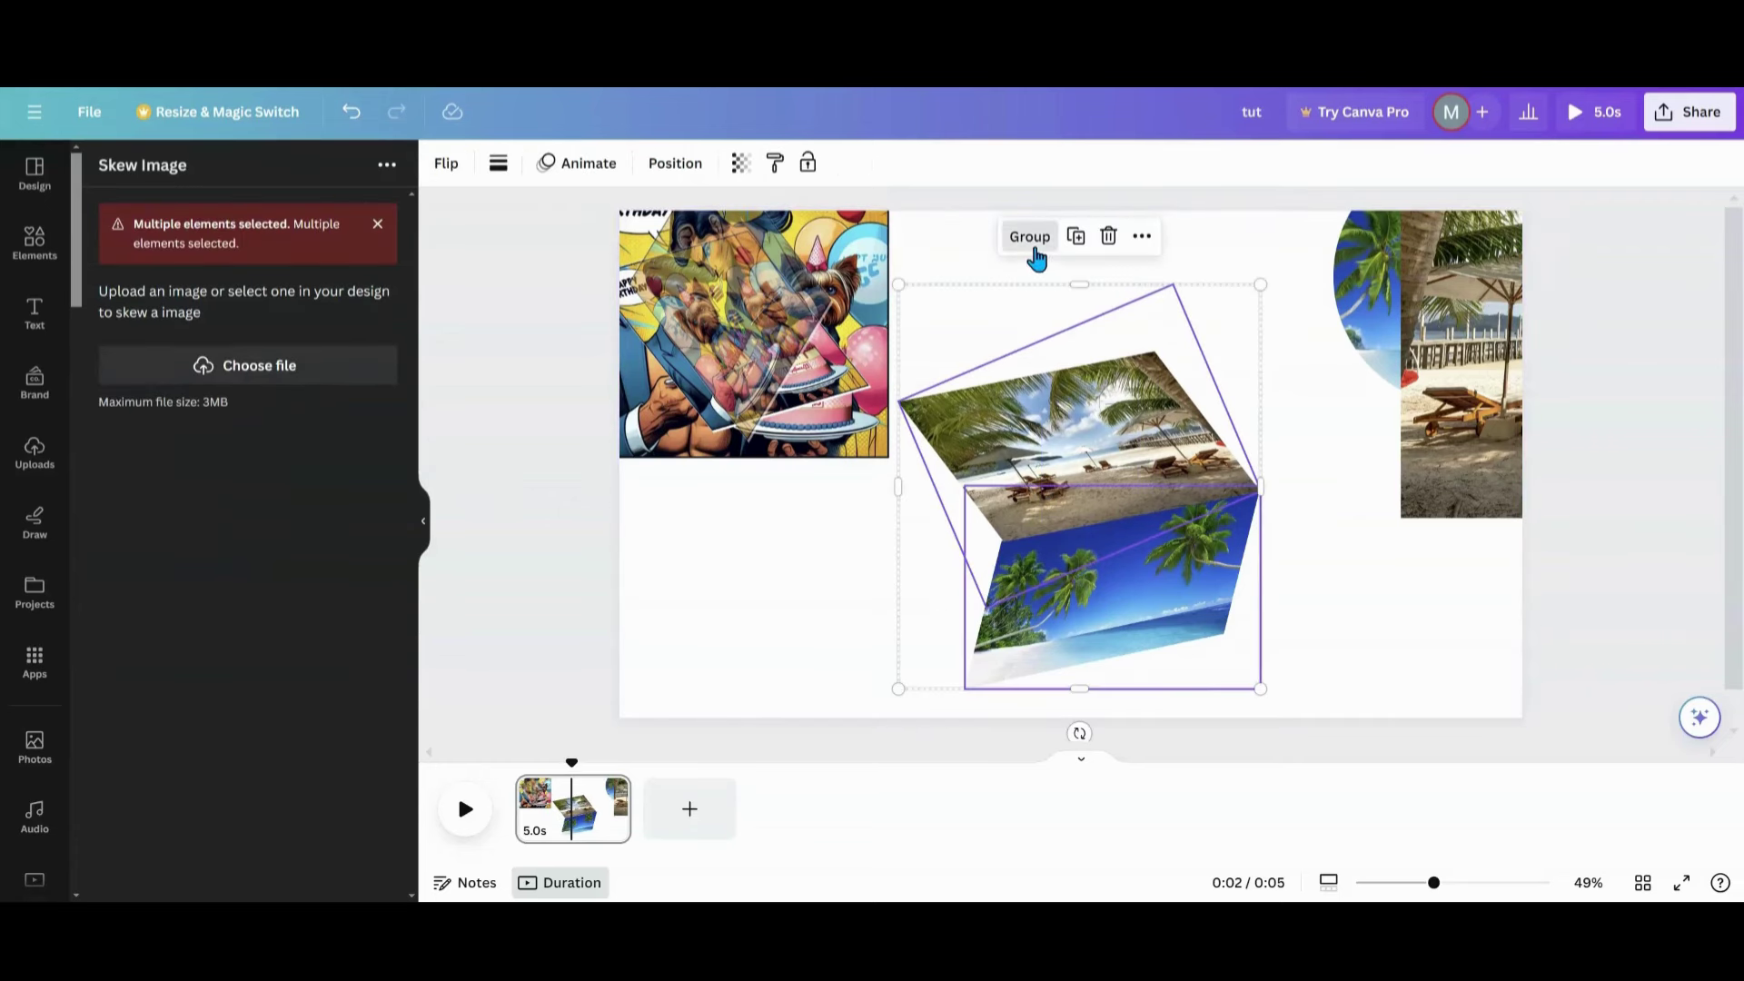
{"action": "left_click", "coordinate": [1032, 247]}
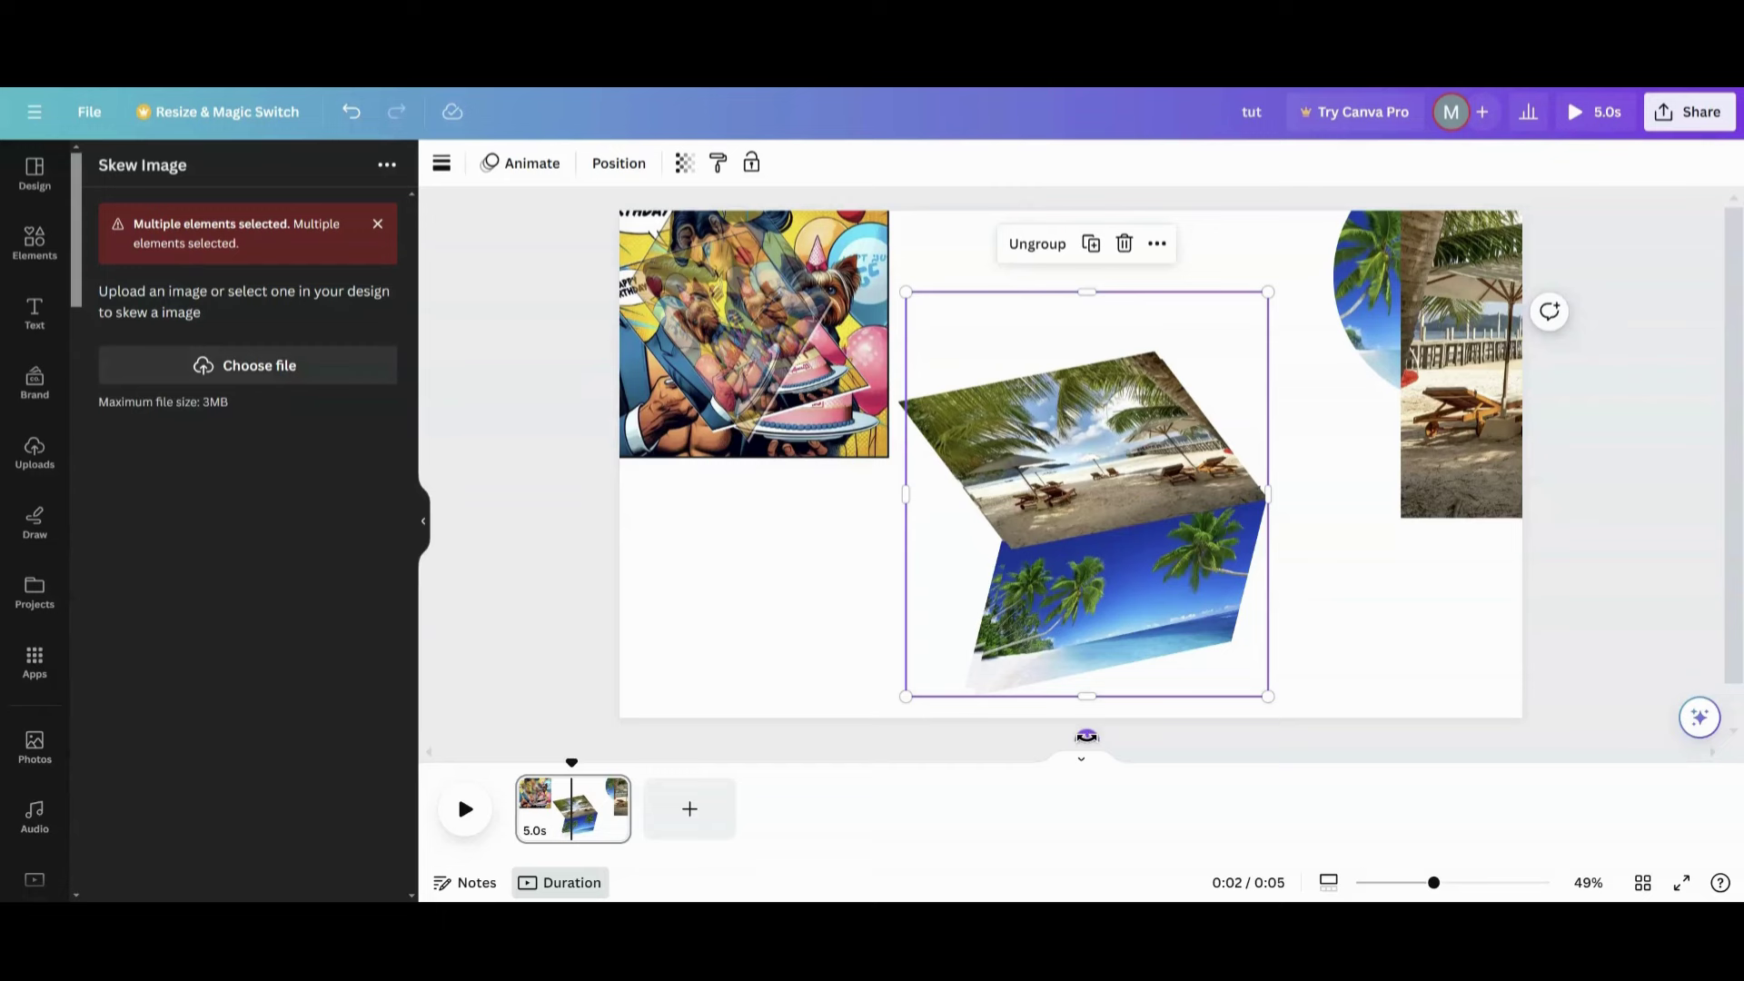
Turn a copy of the grouped pictures upside down and place it over the original group so their outer edges form a box
{"action": "left_click_drag", "start_coordinate": [1087, 735], "coordinate": [1109, 312]}
{"action": "left_click_drag", "start_coordinate": [1091, 442], "coordinate": [1036, 509]}
{"action": "left_click_drag", "start_coordinate": [814, 528], "coordinate": [812, 549]}
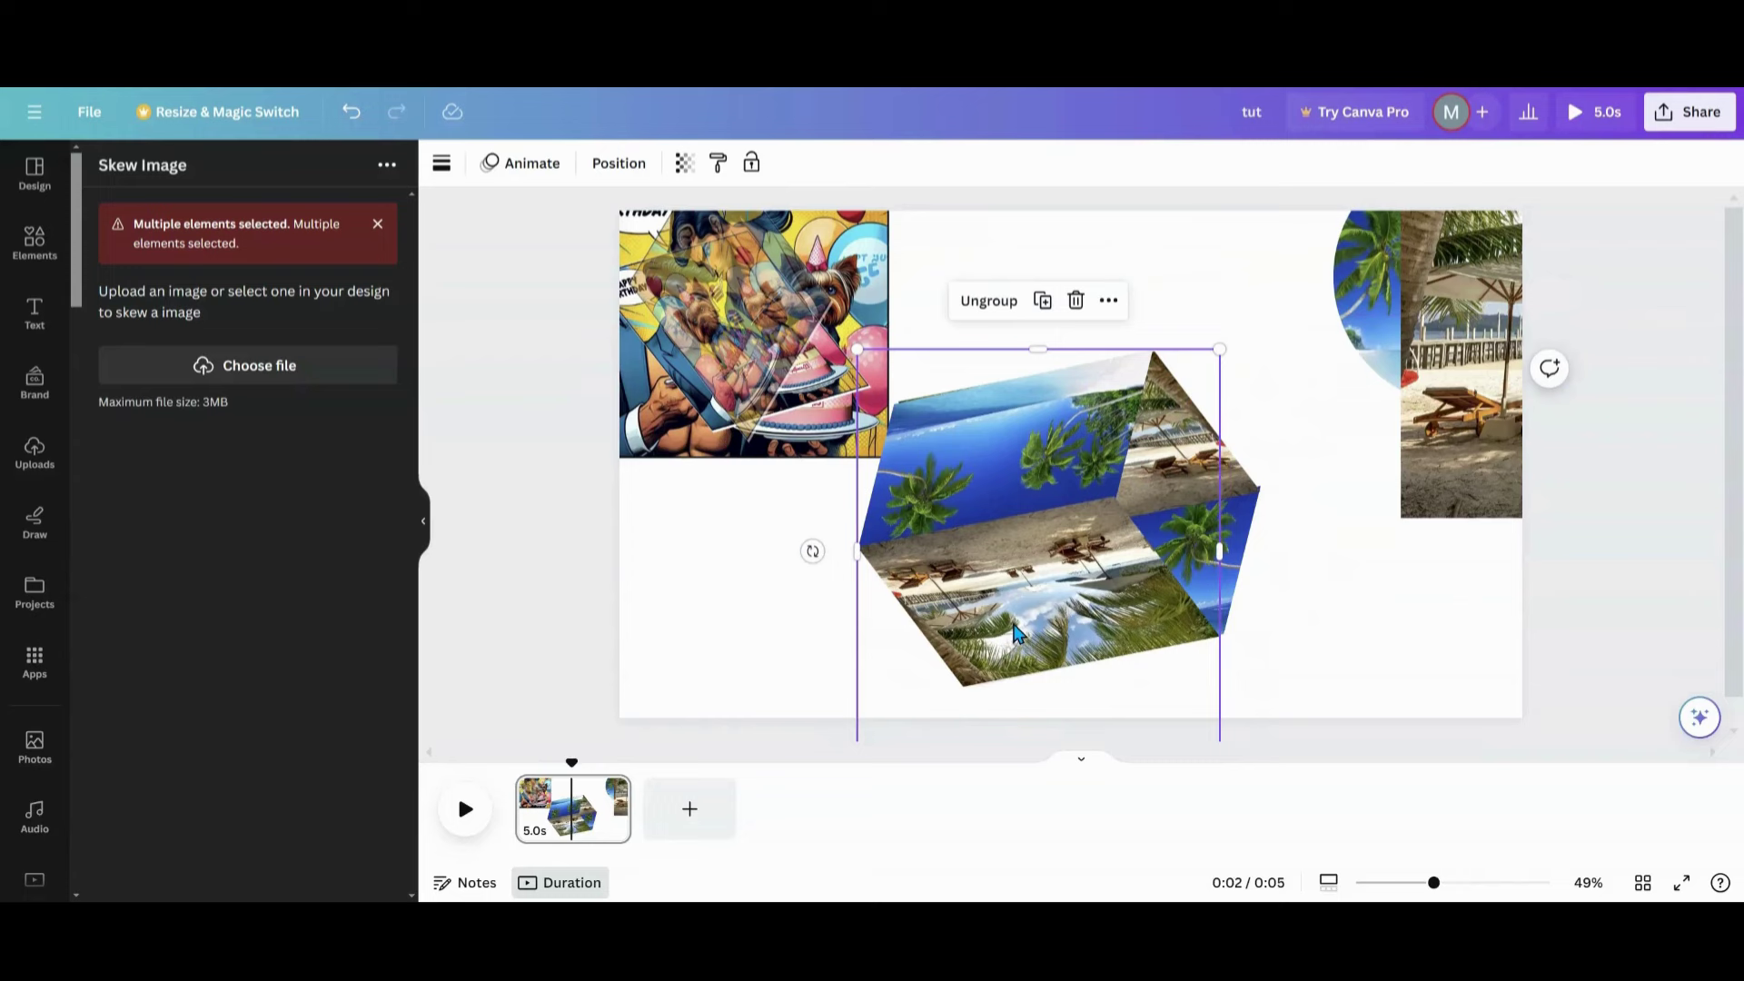
Group both picture pairs into one cube, rotate it half a turn, and tilt it slightly counterclockwise
{"action": "left_click", "coordinate": [1233, 270]}
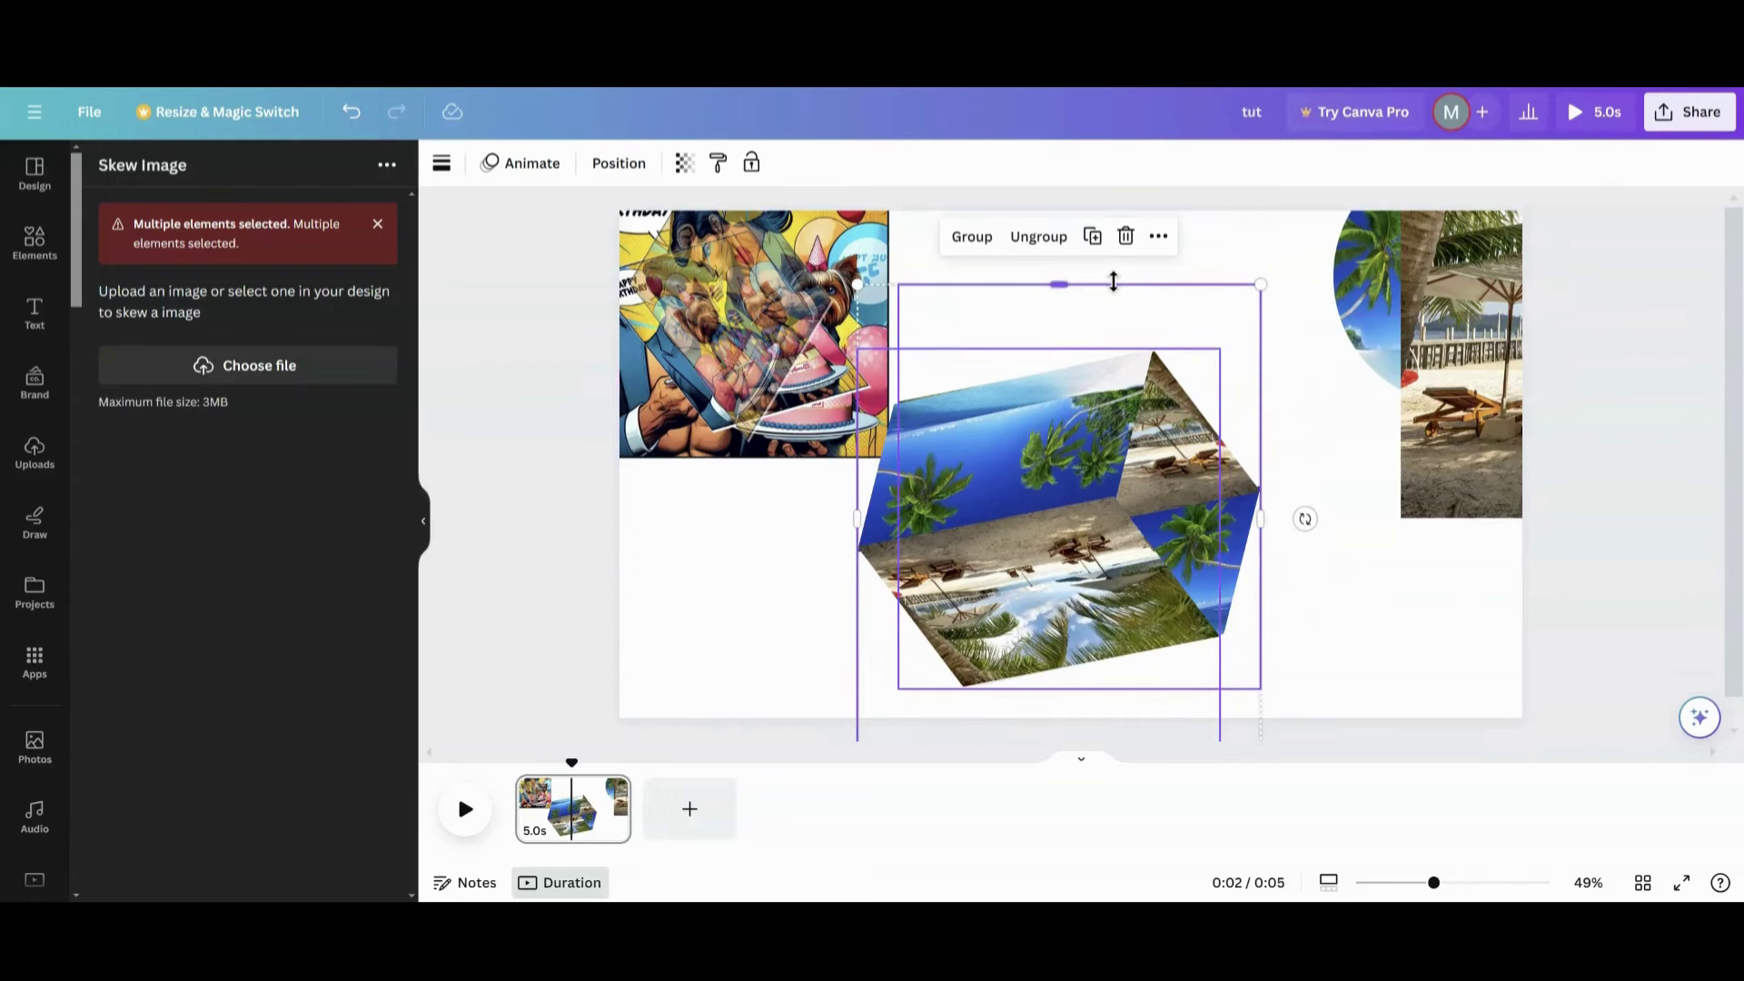
{"action": "left_click", "coordinate": [1296, 298]}
{"action": "left_click_drag", "start_coordinate": [1299, 304], "coordinate": [1119, 518]}
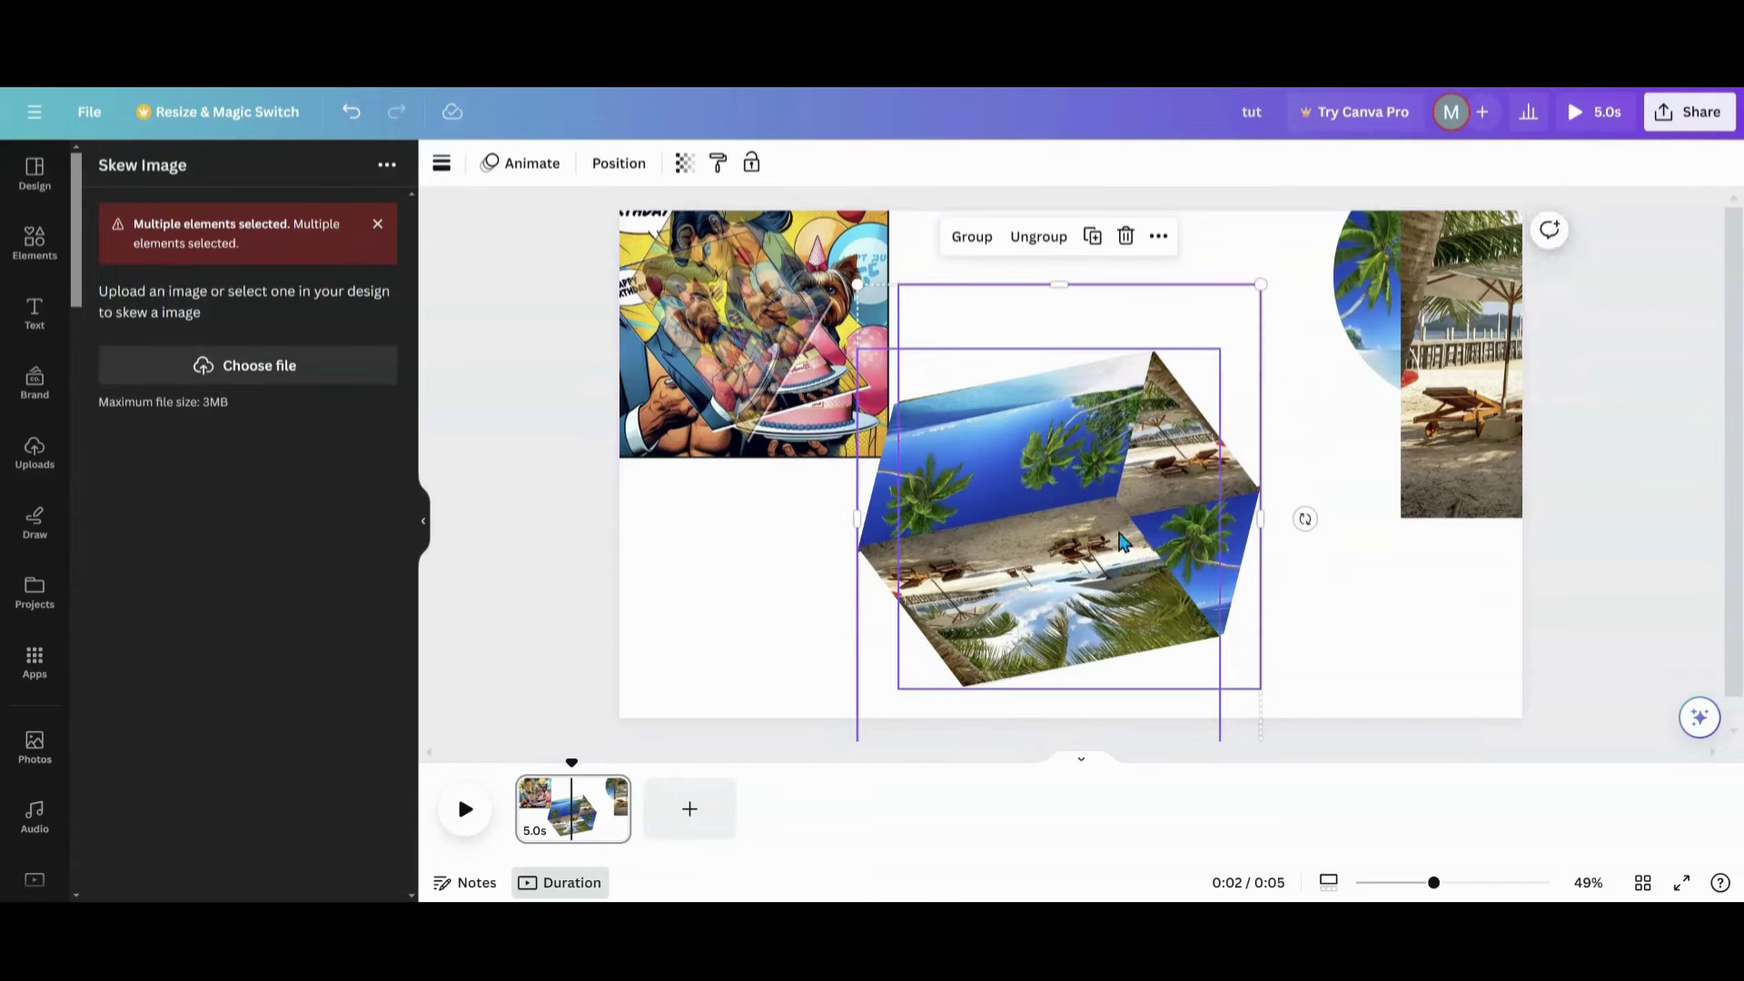
{"action": "left_click", "coordinate": [975, 251]}
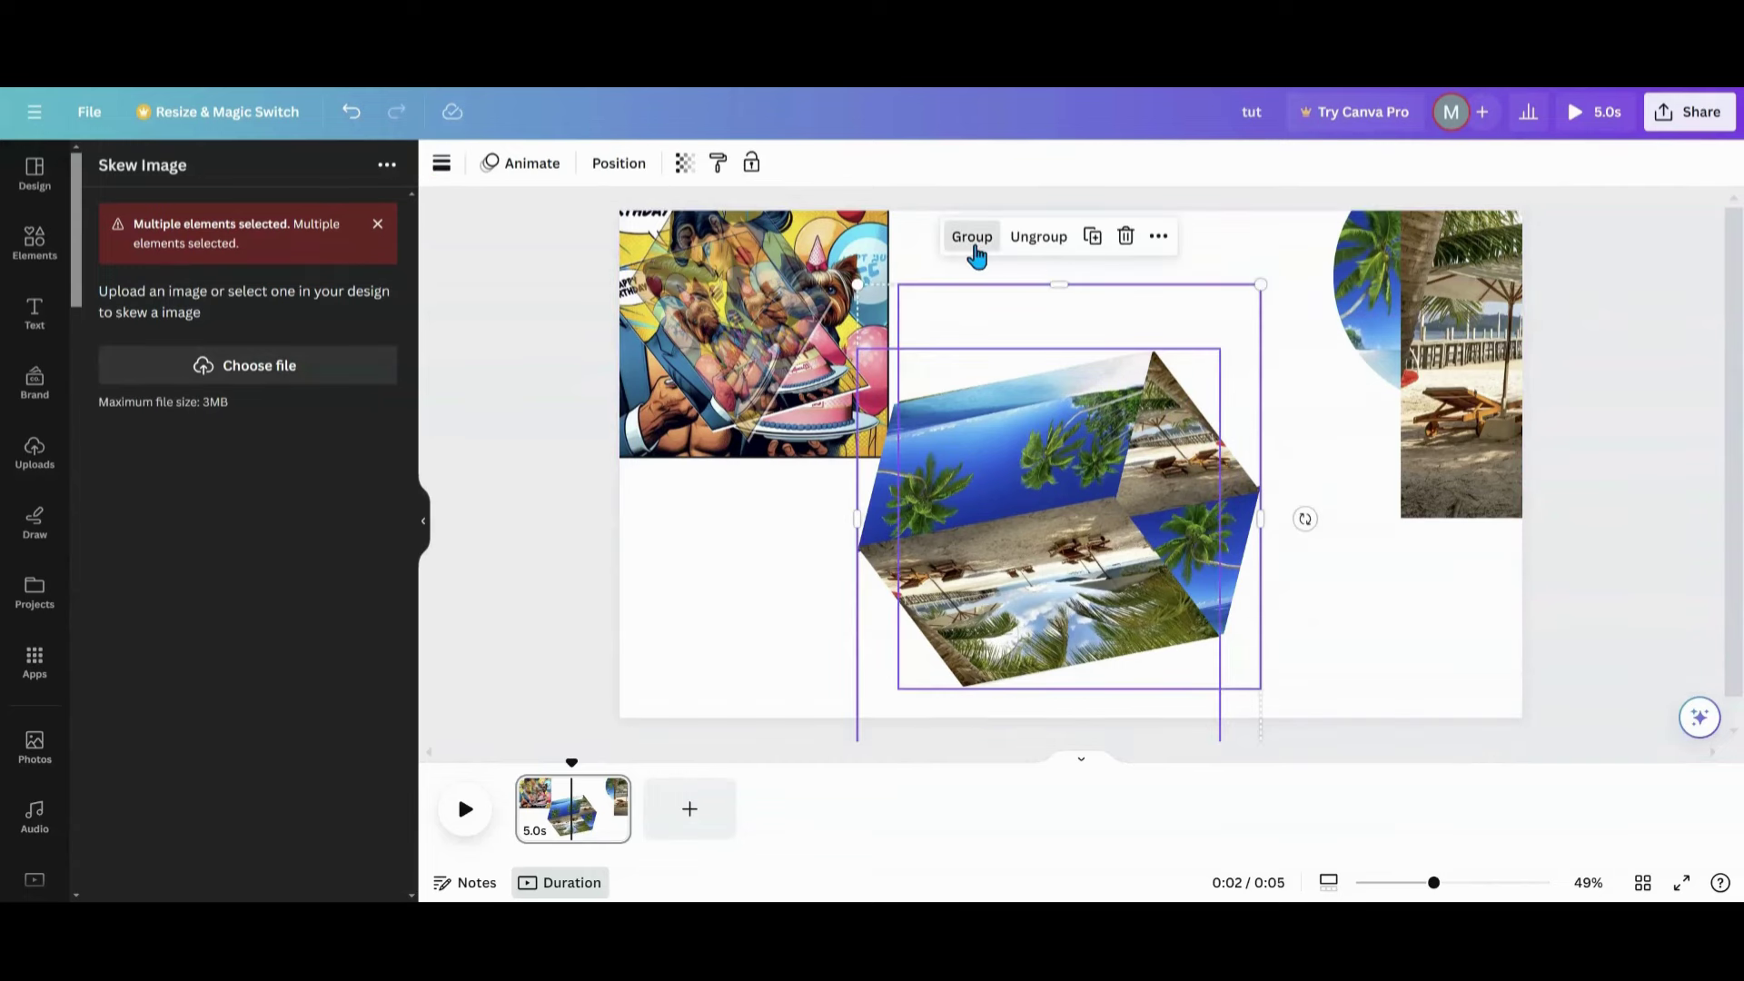
{"action": "left_click_drag", "start_coordinate": [1304, 519], "coordinate": [864, 520]}
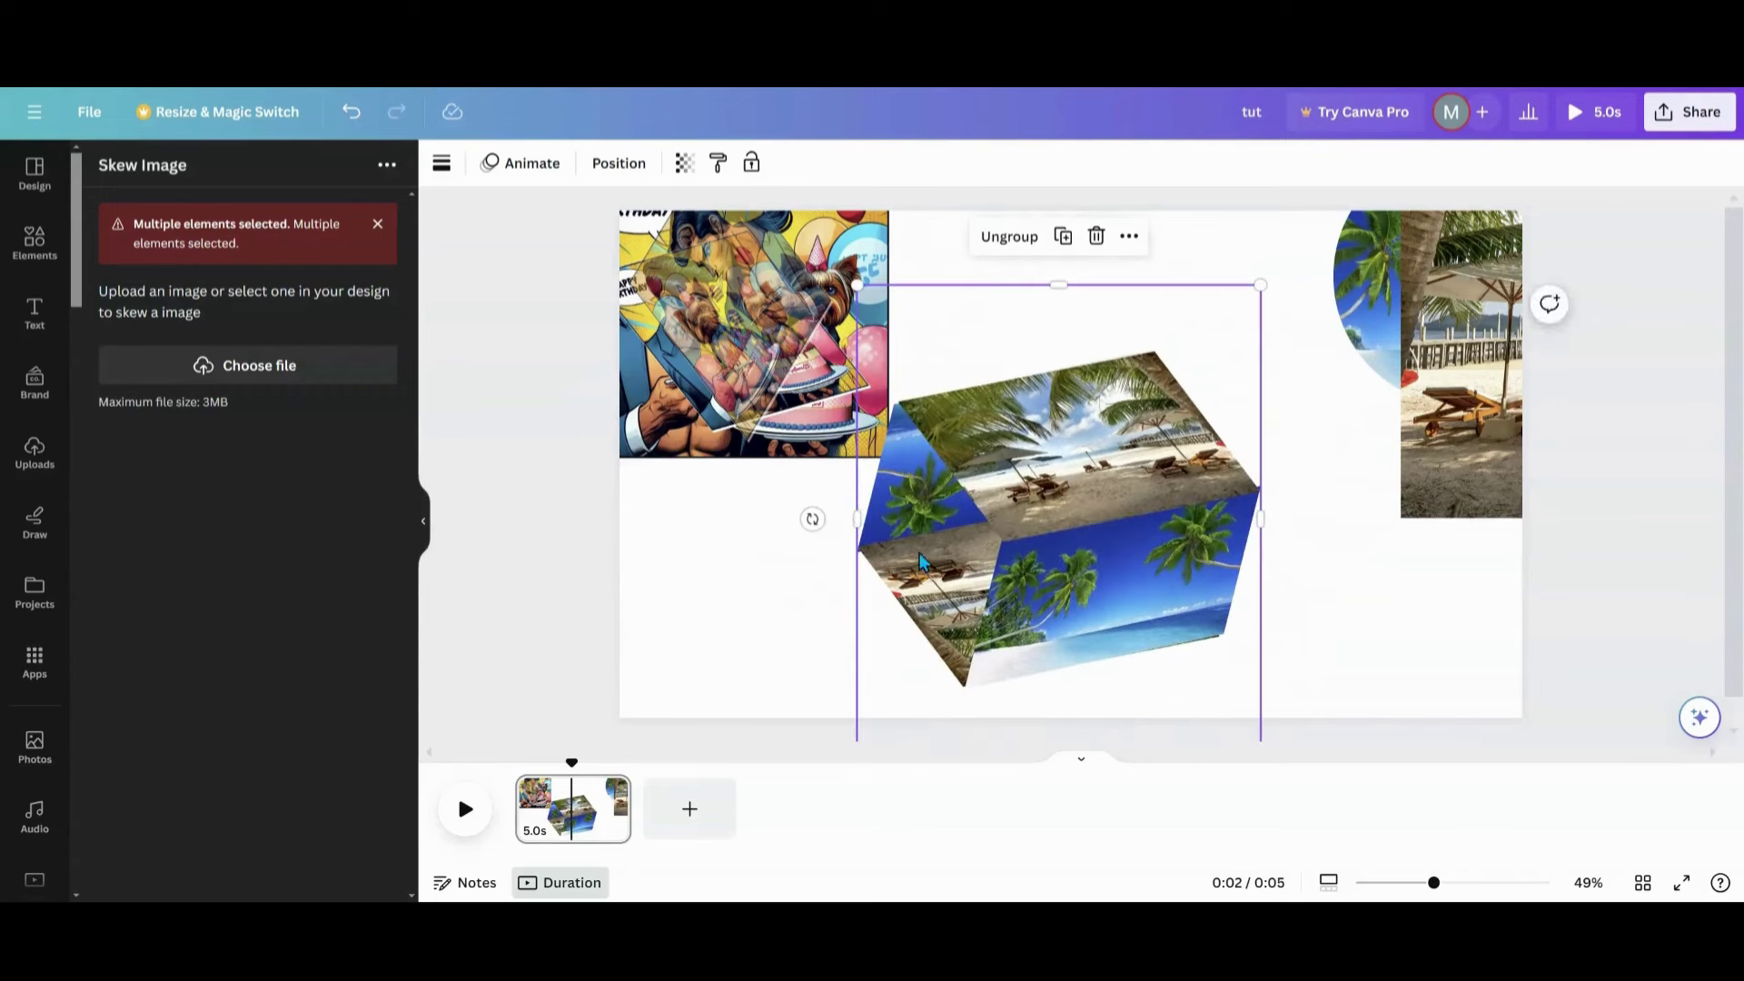
{"action": "mouse_move", "coordinate": [812, 518]}
{"action": "left_mouse_down"}
{"action": "mouse_move", "coordinate": [908, 400]}
{"action": "mouse_move", "coordinate": [1175, 373]}
{"action": "mouse_move", "coordinate": [1227, 472]}
{"action": "mouse_move", "coordinate": [1090, 690]}
{"action": "mouse_move", "coordinate": [854, 517]}
{"action": "mouse_move", "coordinate": [841, 534]}
{"action": "left_mouse_up"}
Set the transparency of the cube's side palm beach picture to 82 and its side loungers picture to 80
{"action": "left_click", "coordinate": [905, 521]}
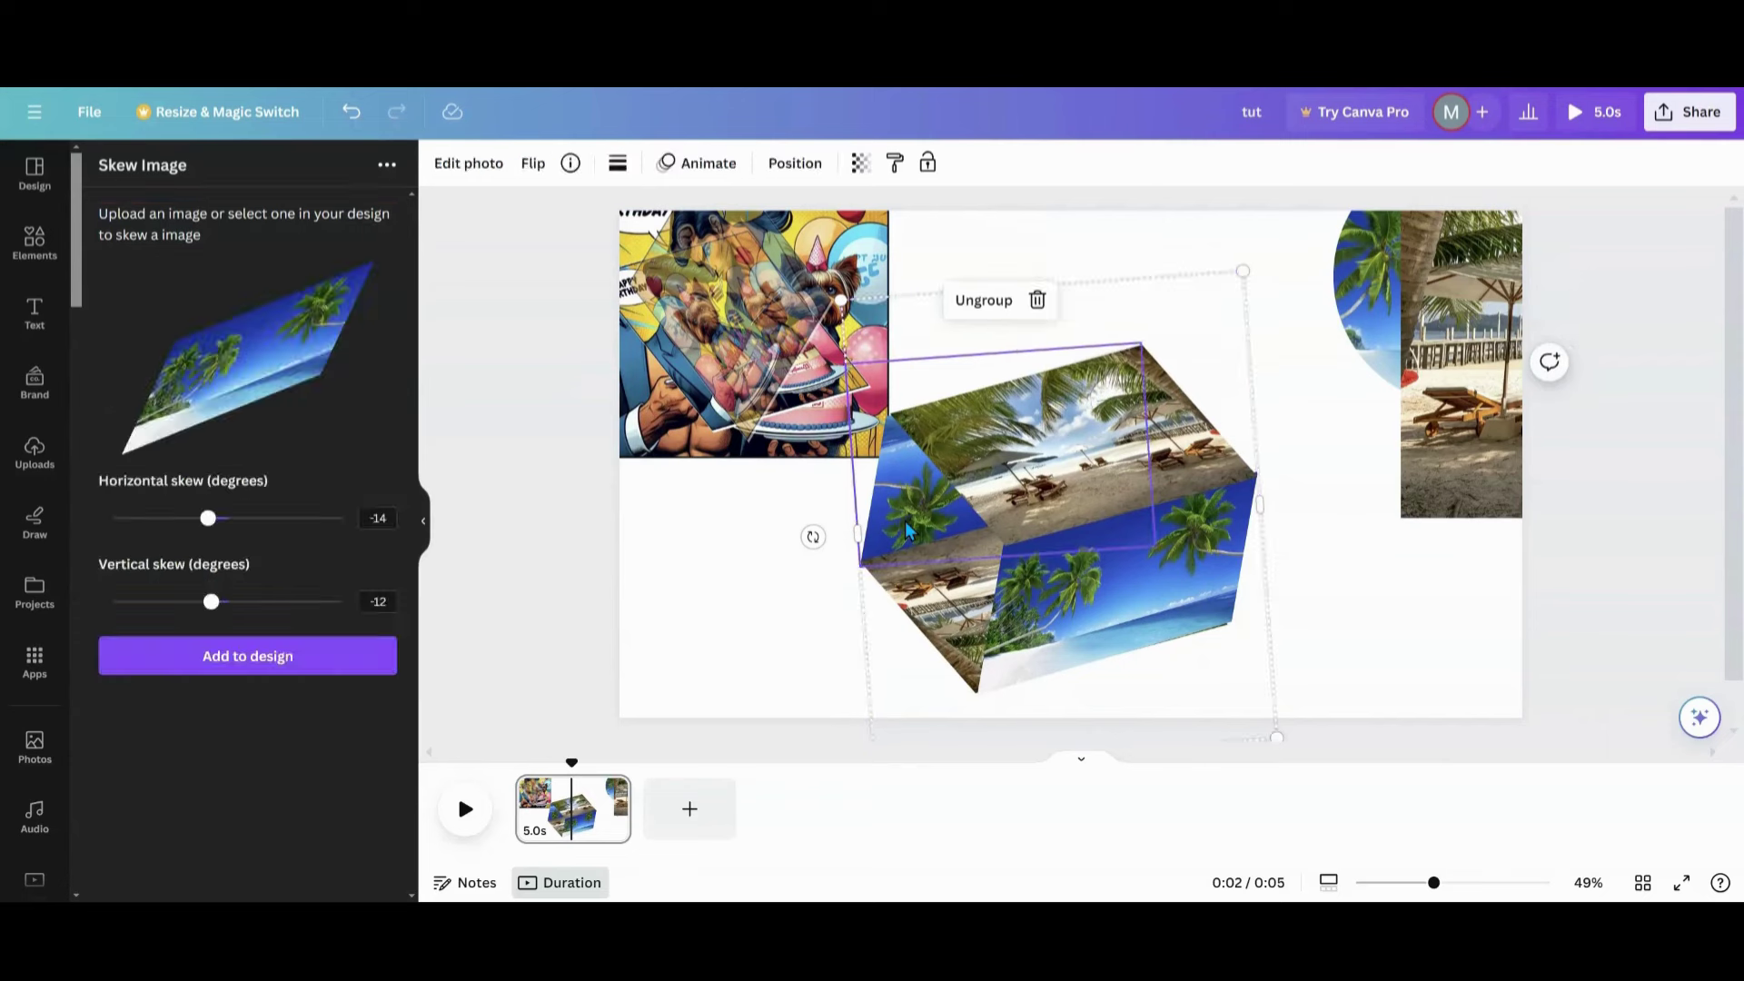
{"action": "left_click", "coordinate": [860, 163]}
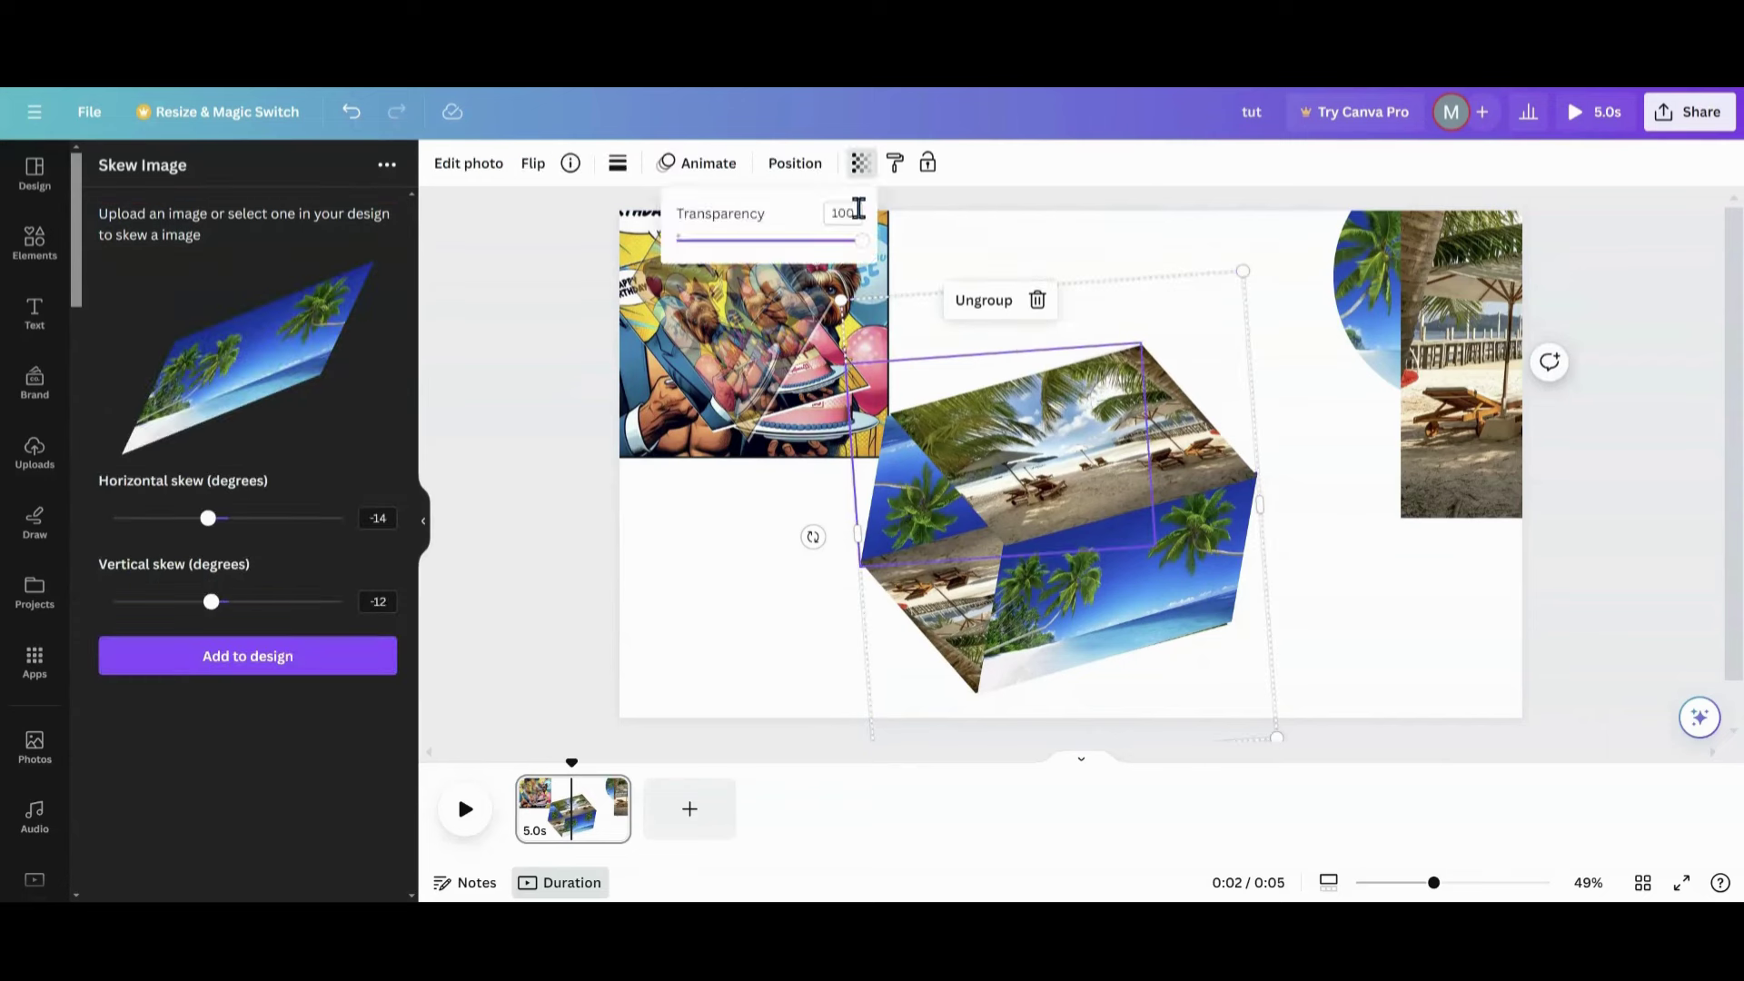
{"action": "left_click_drag", "start_coordinate": [860, 240], "coordinate": [829, 243]}
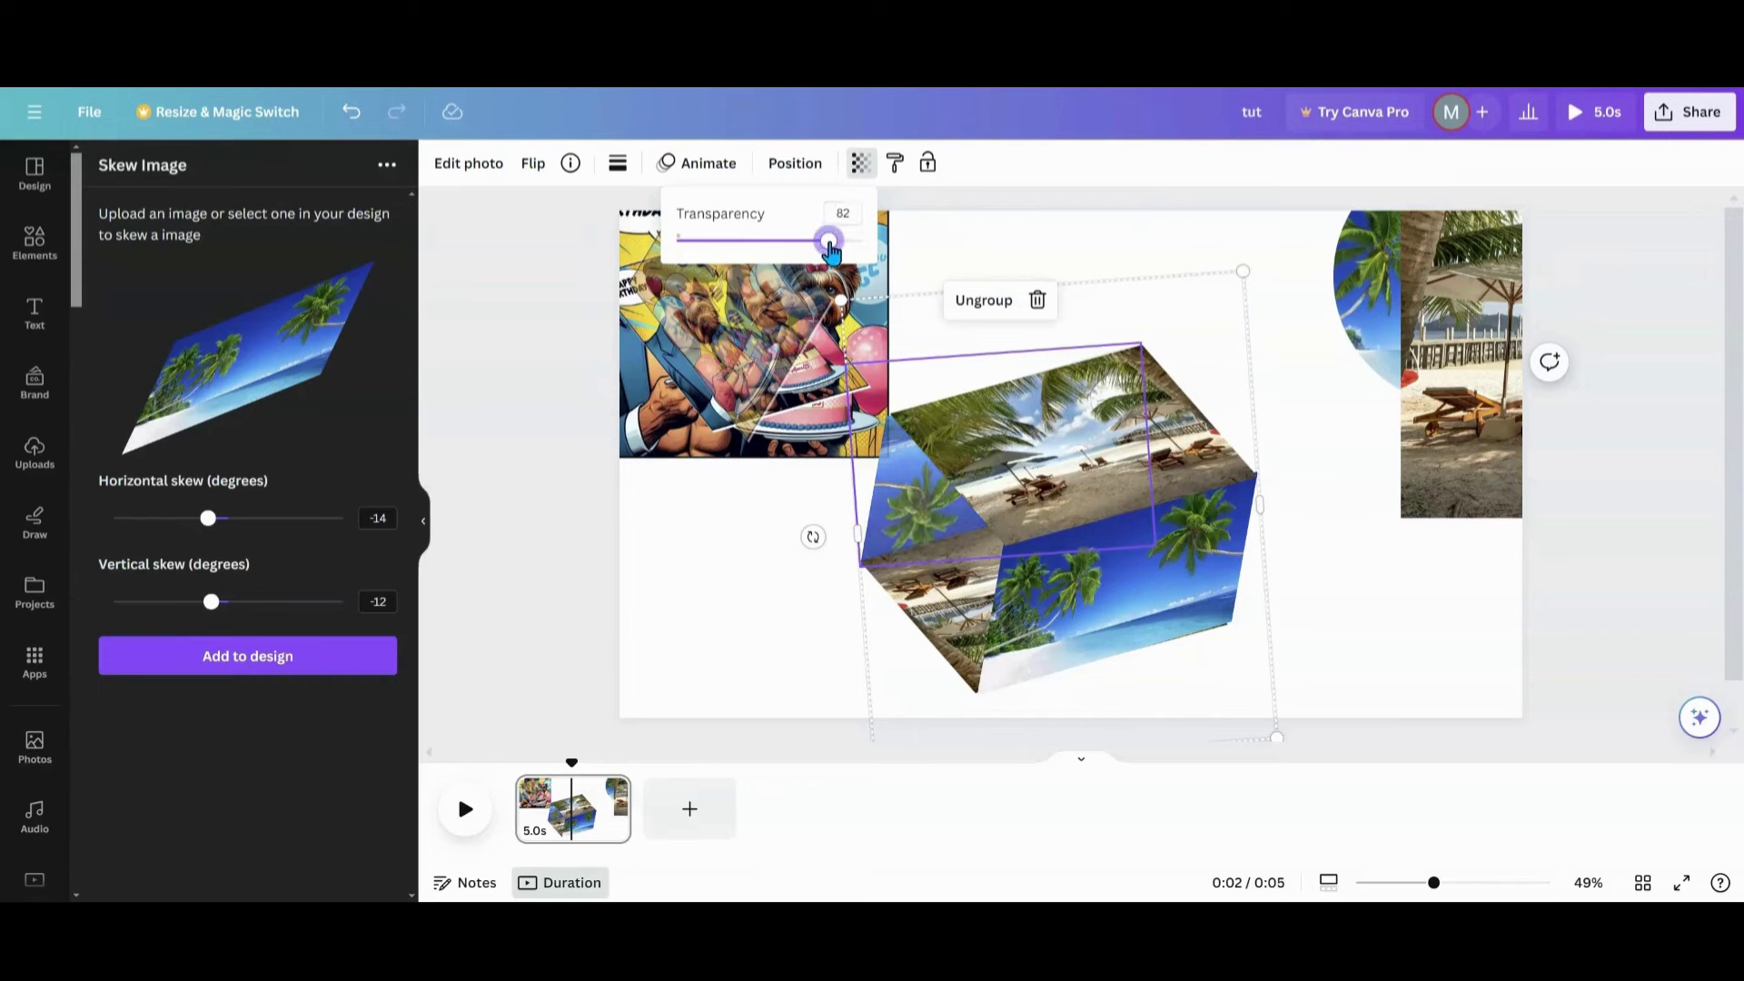
{"action": "left_click", "coordinate": [941, 618]}
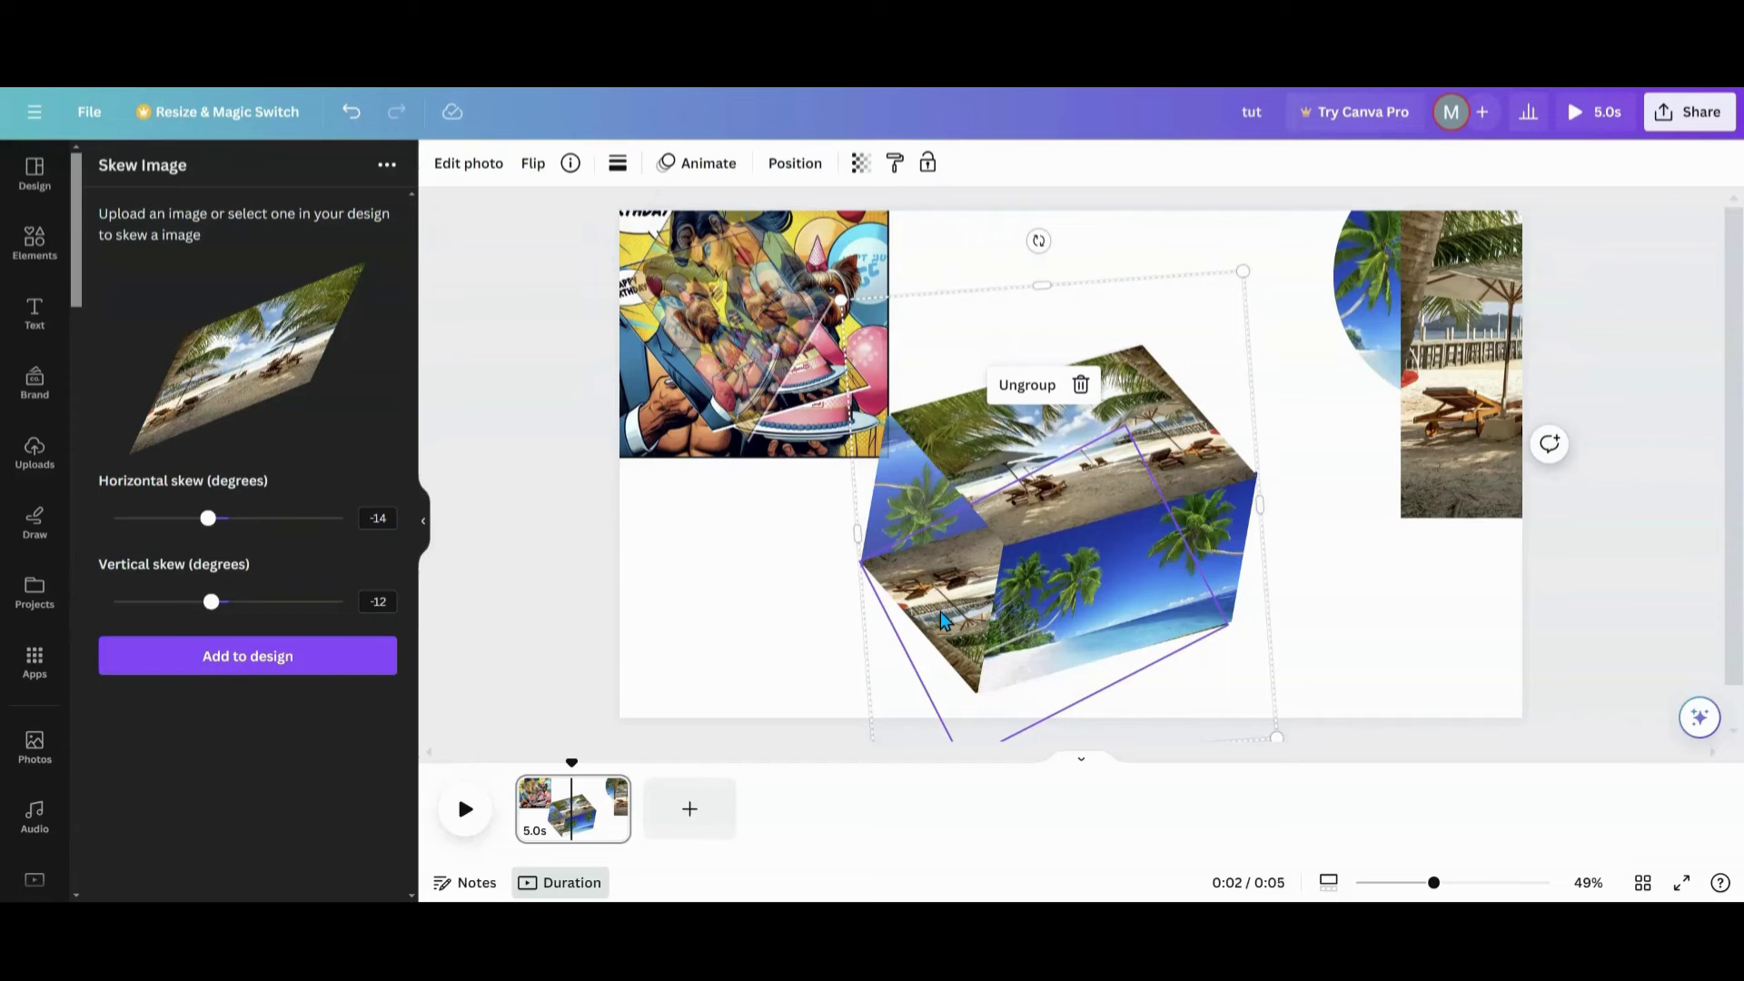
{"action": "left_click", "coordinate": [860, 163]}
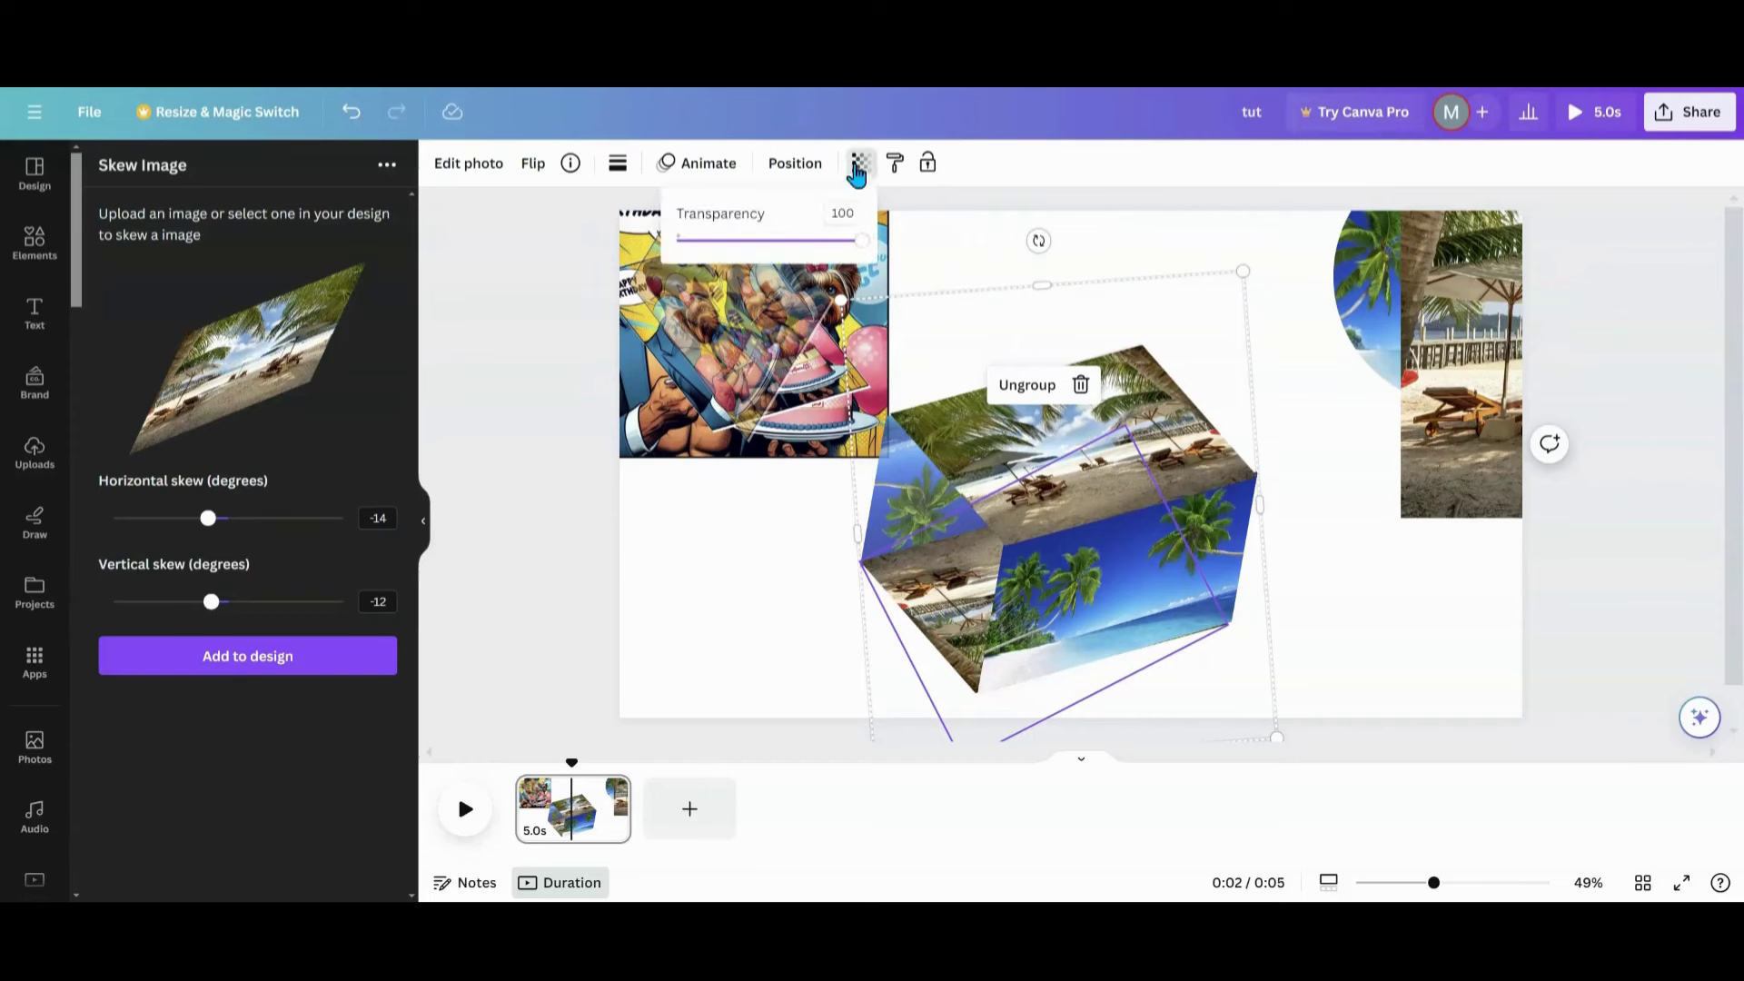
{"action": "left_click_drag", "start_coordinate": [860, 240], "coordinate": [826, 244]}
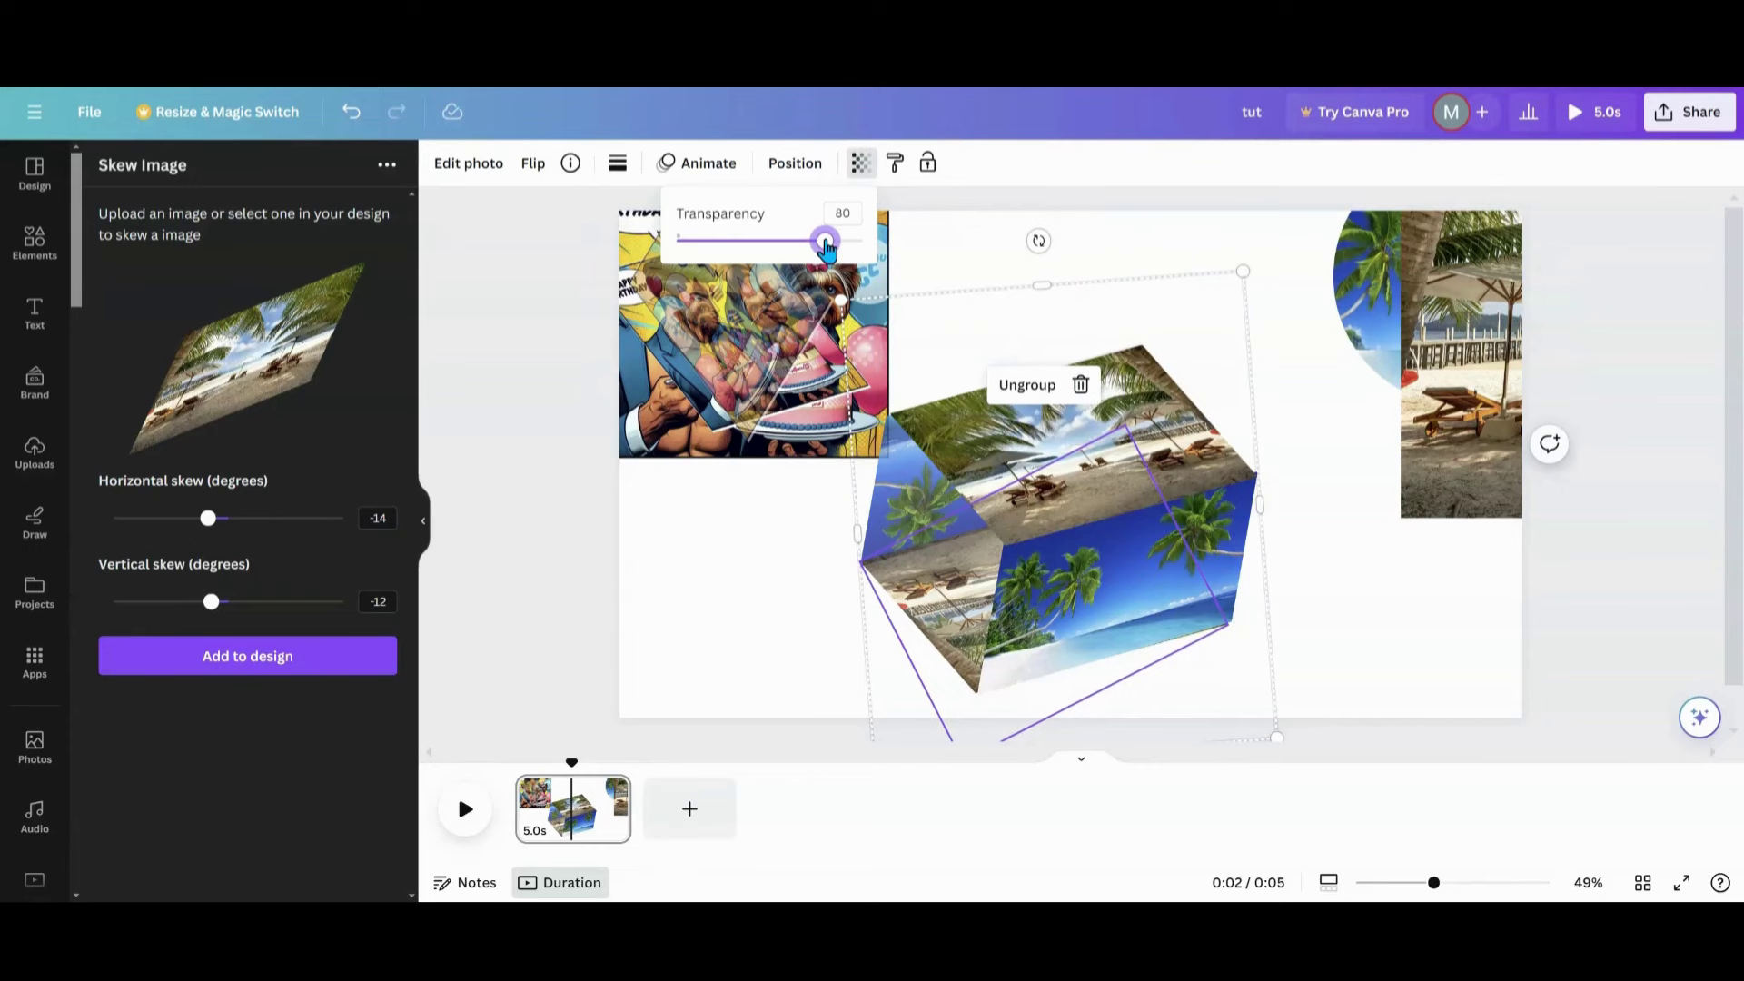
{"action": "left_click", "coordinate": [1257, 277]}
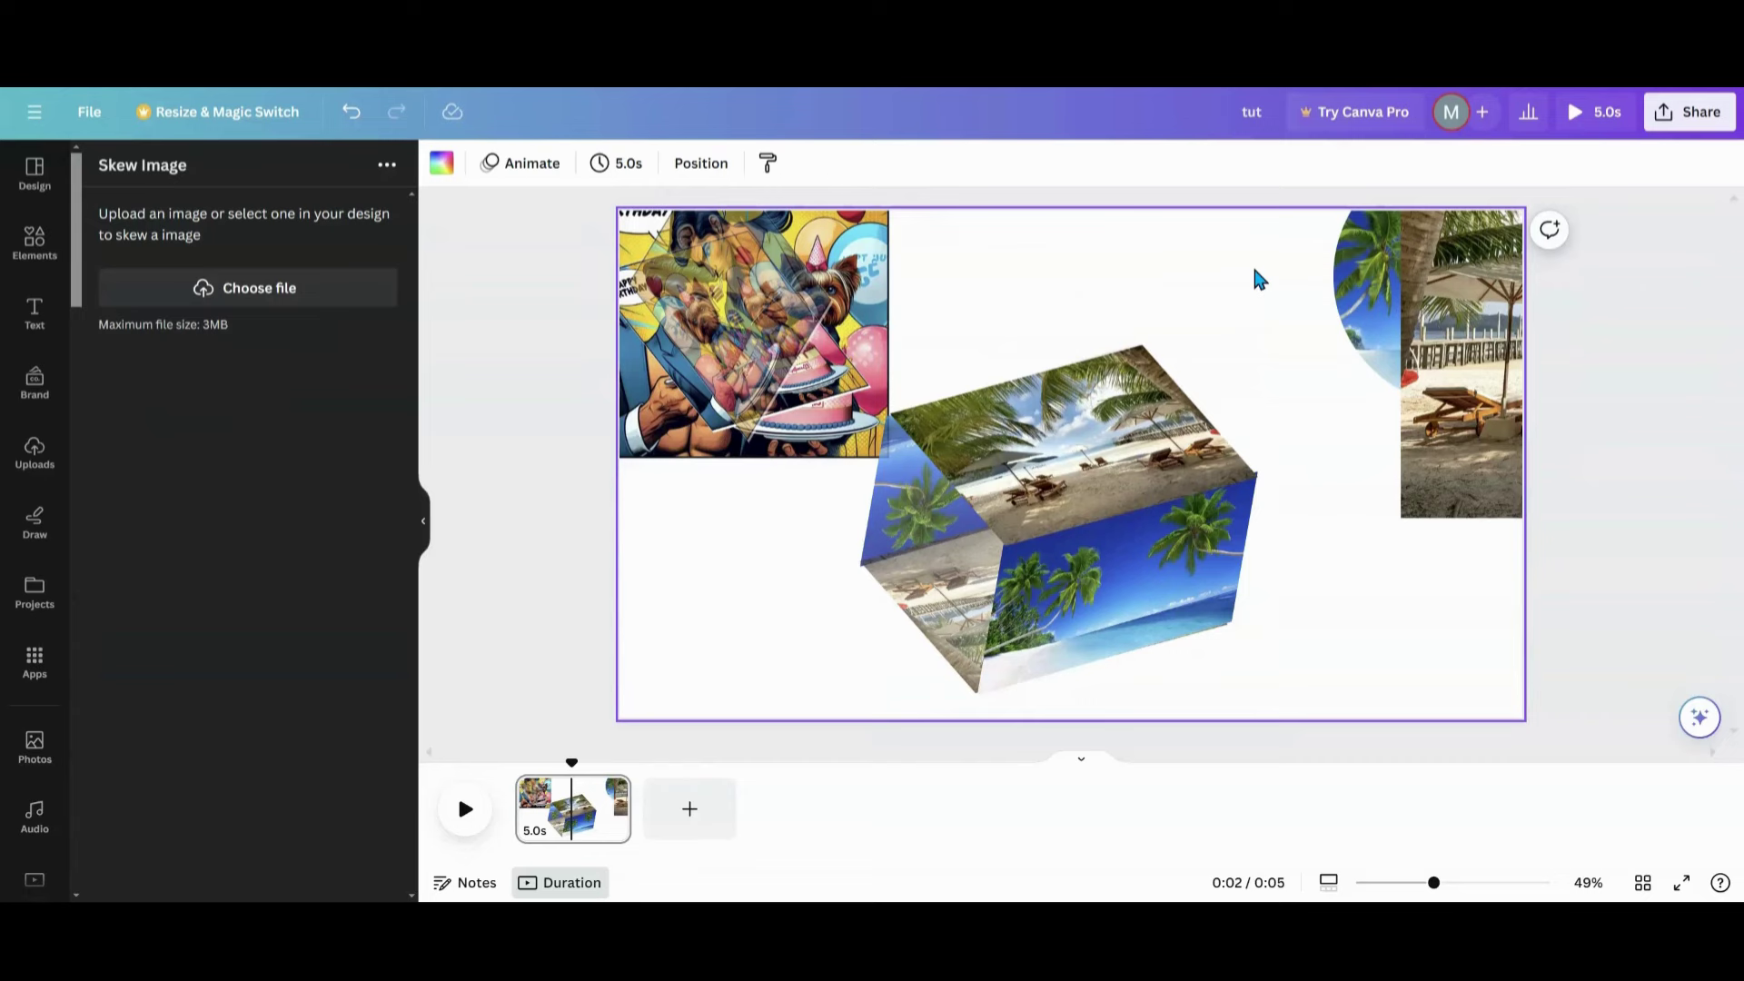
Move the original loungers photo lower along the page's right edge, and move the cube up beside the circular beach picture
{"action": "left_click", "coordinate": [1453, 363]}
{"action": "left_click_drag", "start_coordinate": [1420, 506], "coordinate": [1404, 581]}
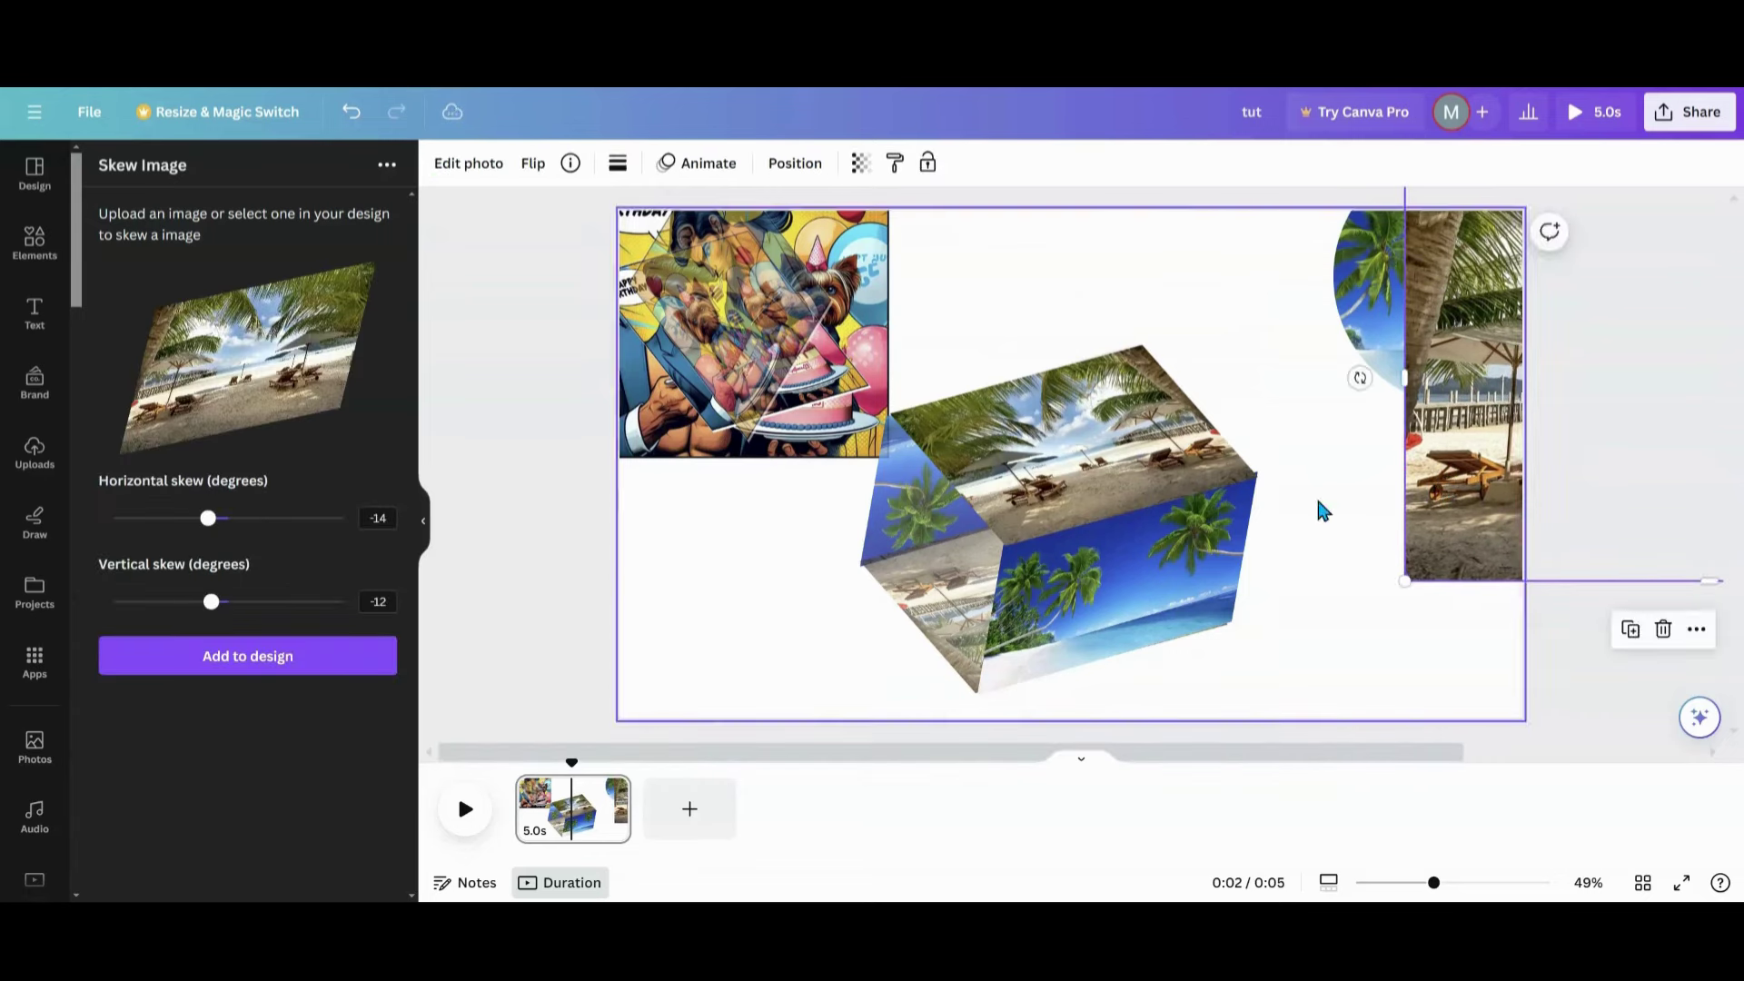
{"action": "left_click_drag", "start_coordinate": [1209, 545], "coordinate": [1299, 394]}
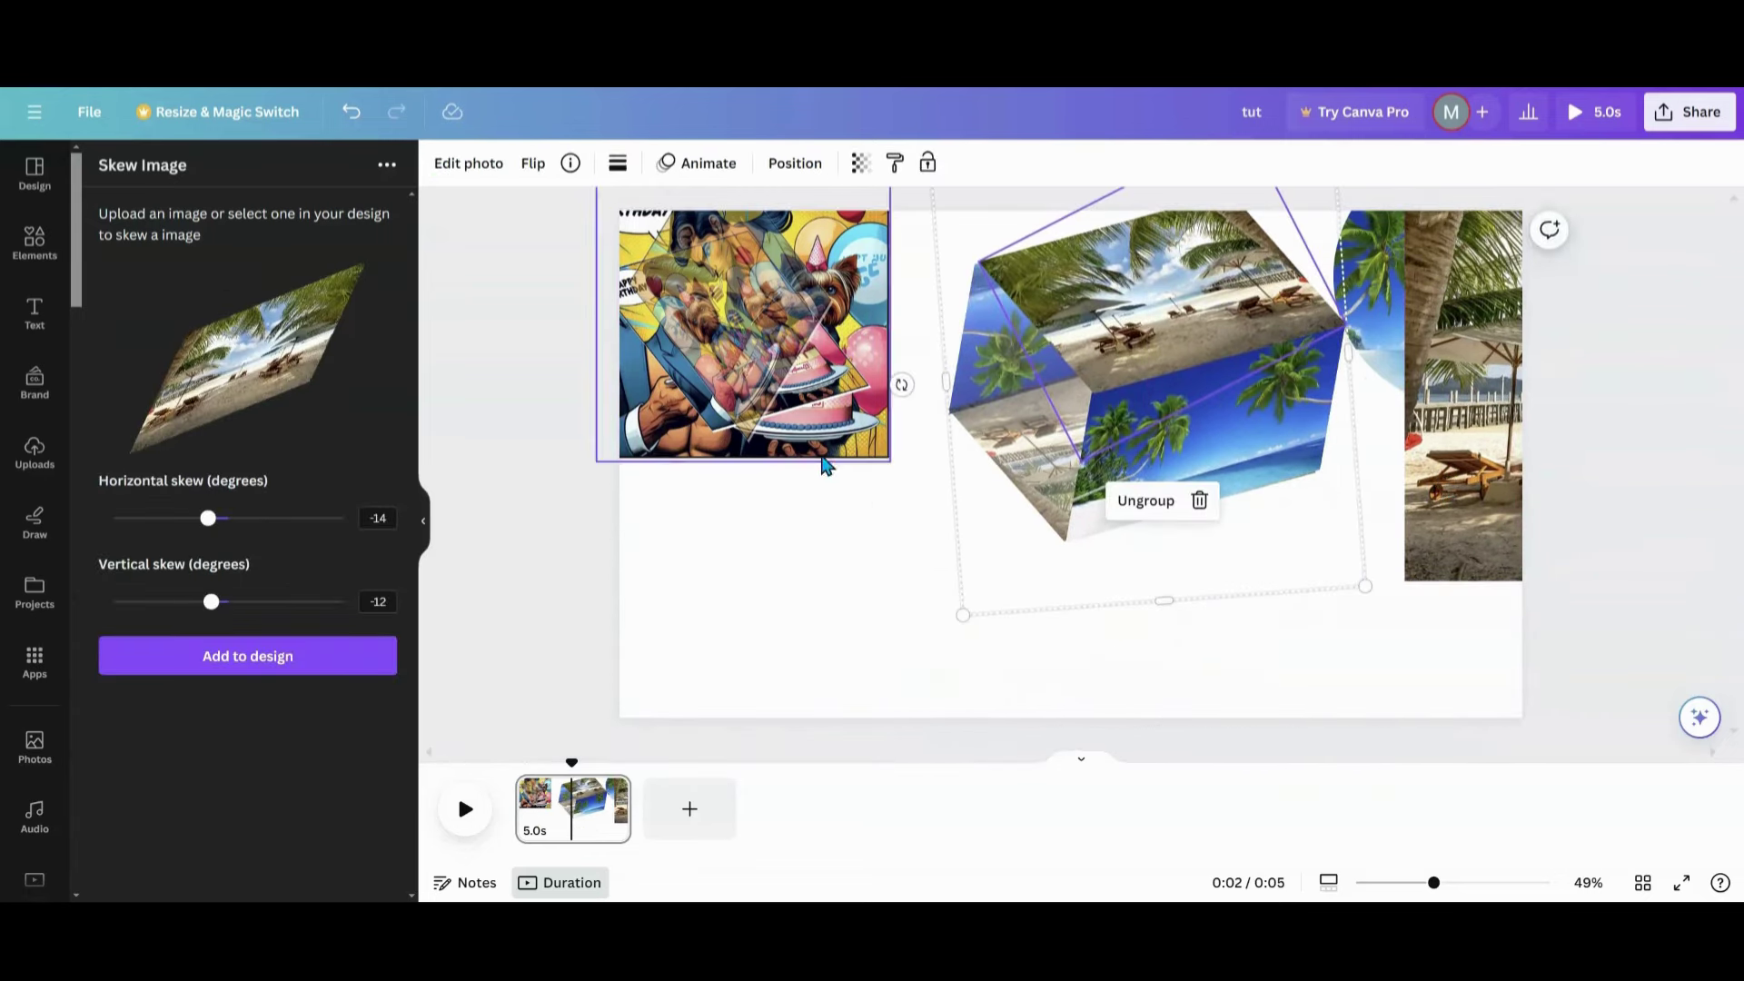
Move the two skewed birthday comic pictures below their original and join them edge to edge, with the faded one on the left
{"action": "left_click_drag", "start_coordinate": [781, 363], "coordinate": [750, 581]}
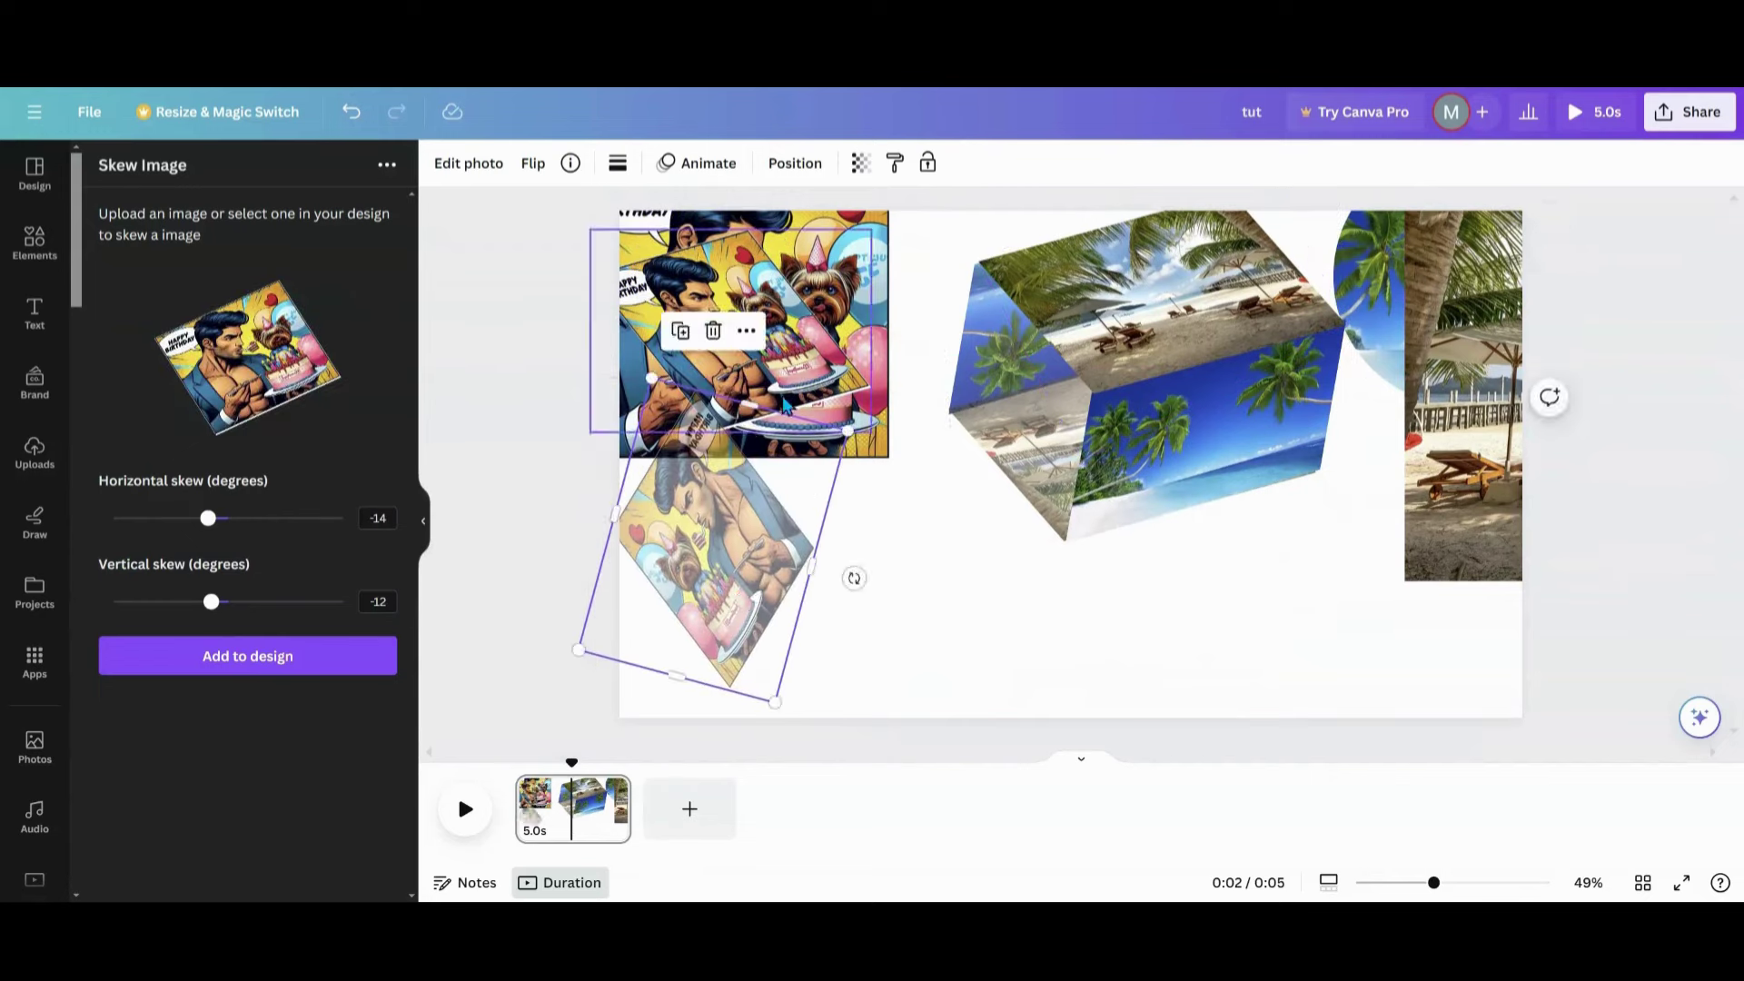
{"action": "left_click_drag", "start_coordinate": [786, 406], "coordinate": [952, 529]}
{"action": "left_click_drag", "start_coordinate": [727, 581], "coordinate": [777, 610]}
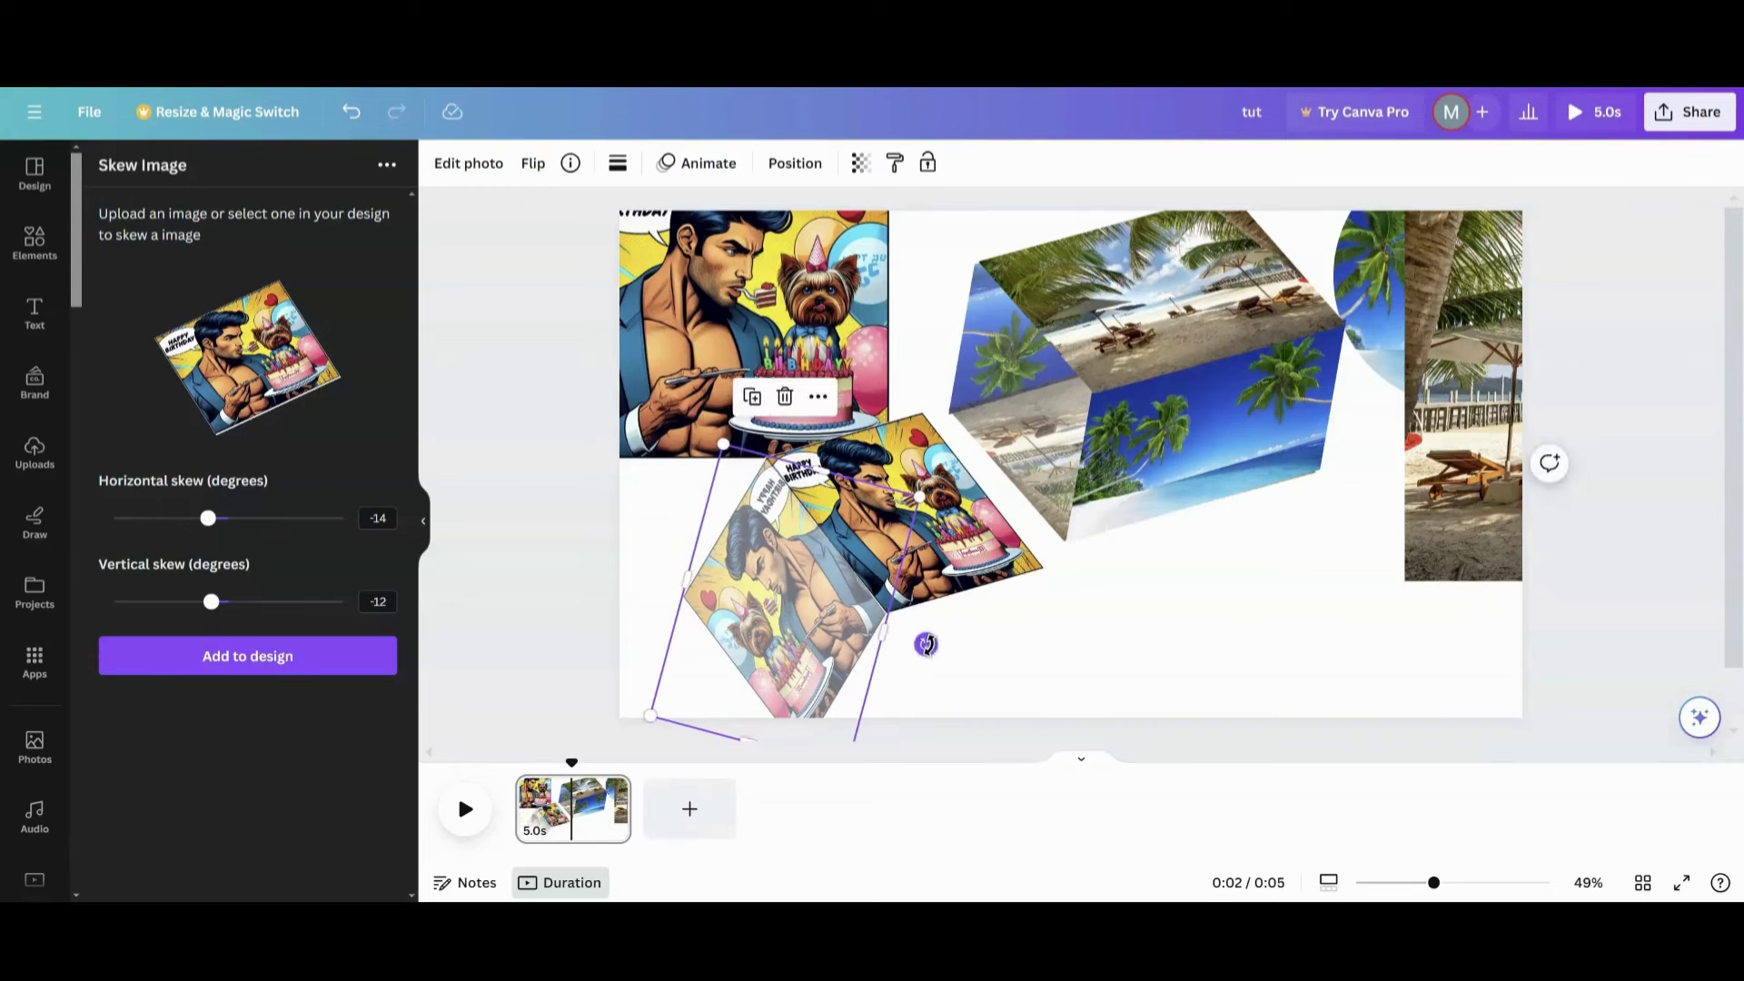
{"action": "left_click_drag", "start_coordinate": [820, 617], "coordinate": [819, 627]}
{"action": "left_click", "coordinate": [1005, 640]}
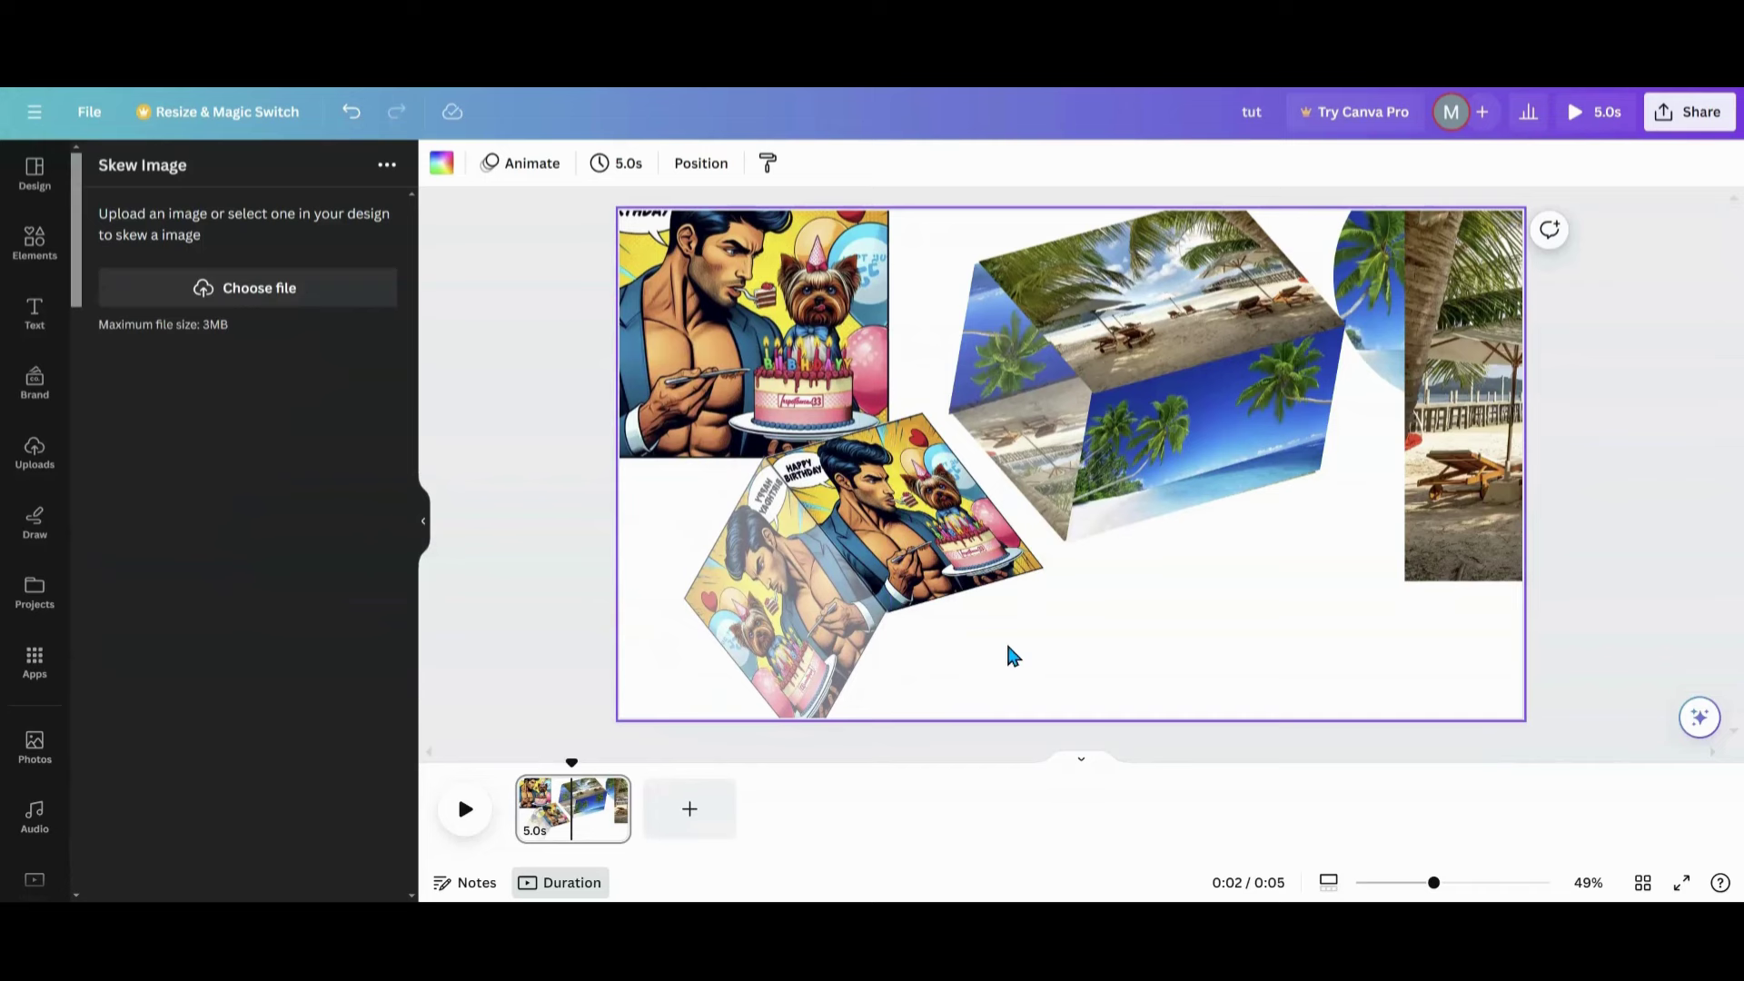